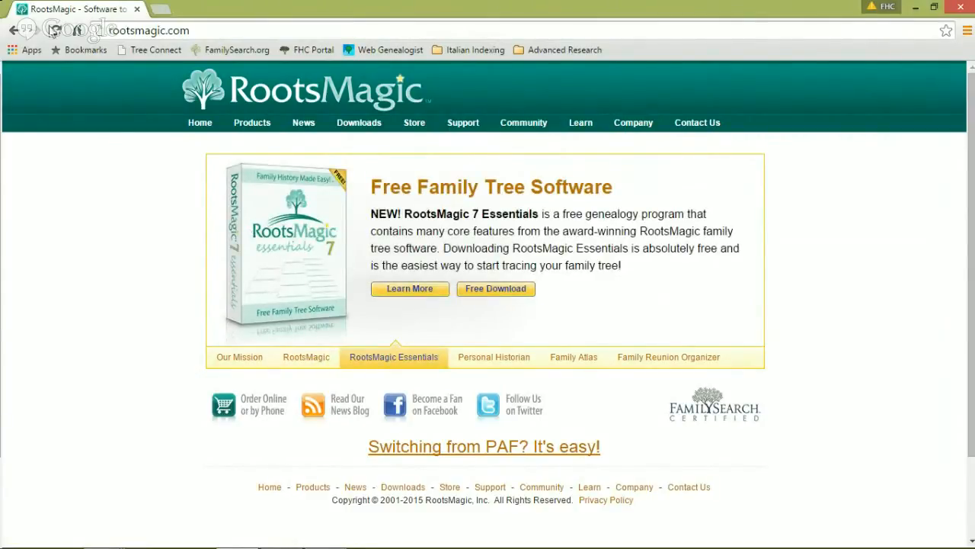
Step: Go to Downloads > Trial Versions on rootsmagic.com to reach the Try RootsMagic page
{"action": "mouse_move", "coordinate": [88, 544]}
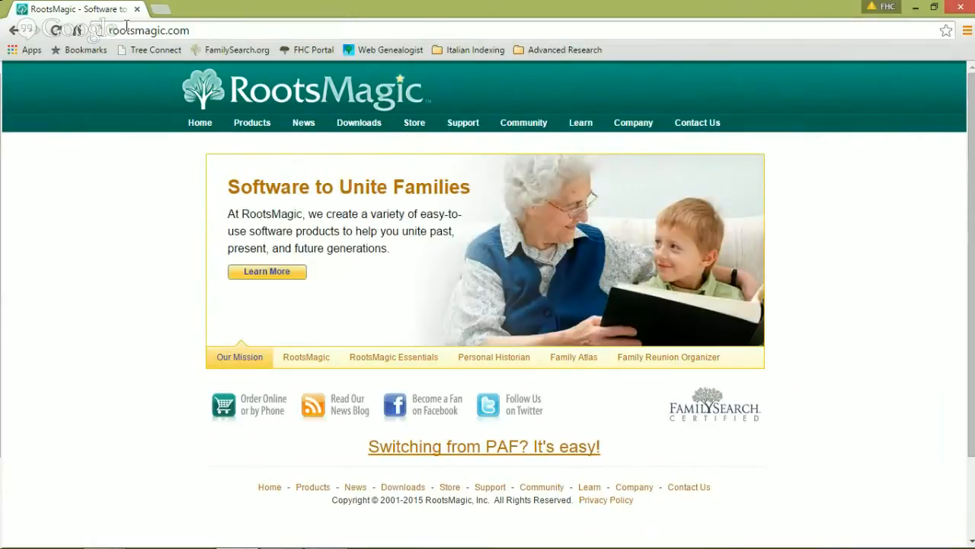
{"action": "mouse_move", "coordinate": [349, 128]}
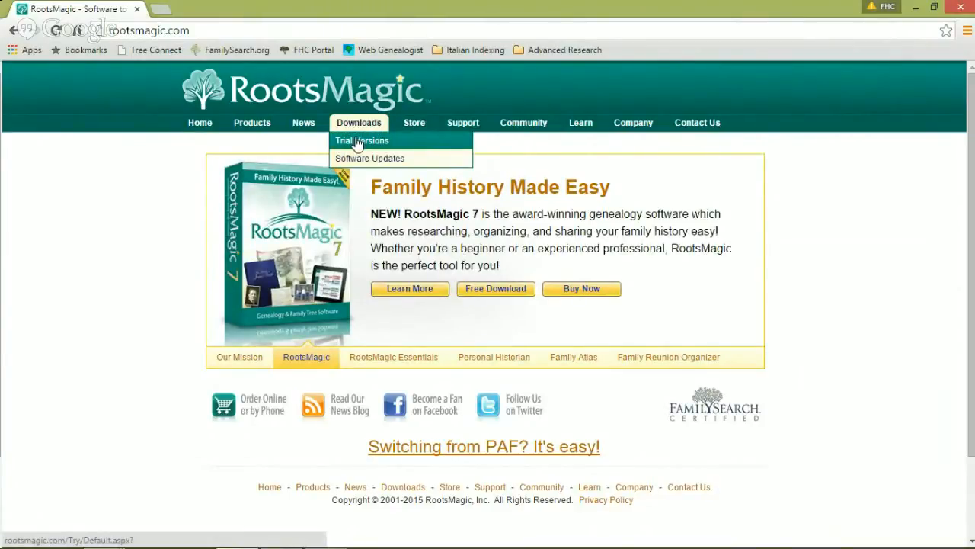
{"action": "left_click", "coordinate": [359, 144]}
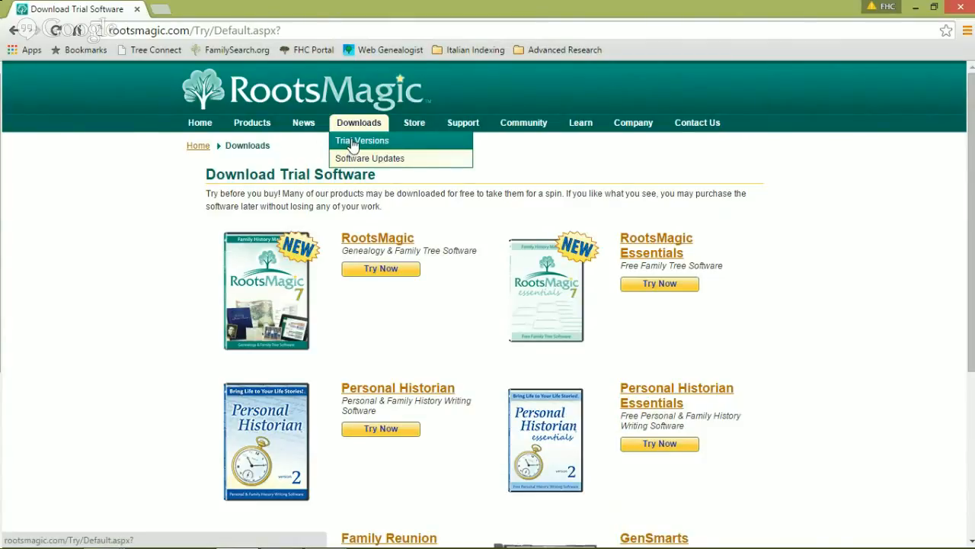
{"action": "left_click", "coordinate": [368, 242]}
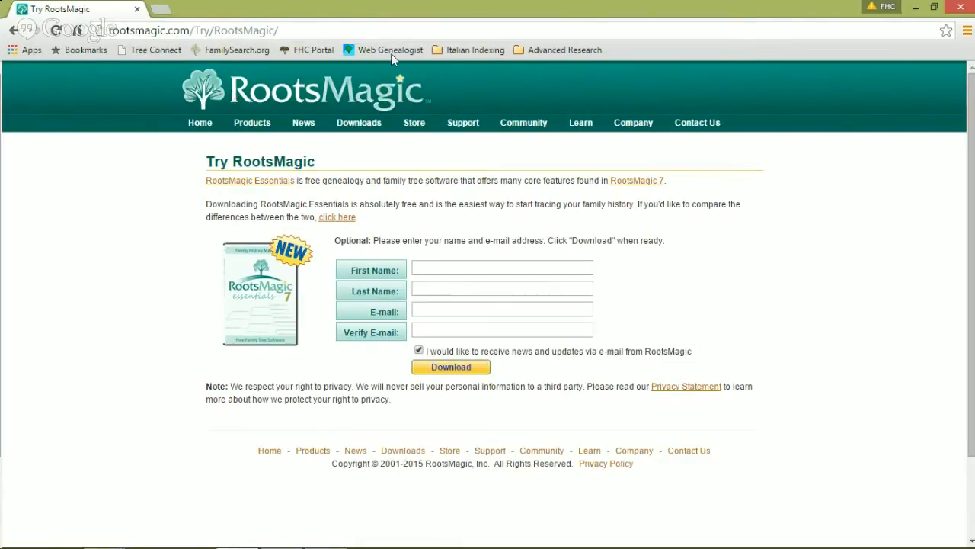
Step: Launch RootsMagic 7 from the Windows 8 Start screen
{"action": "key", "text": "super"}
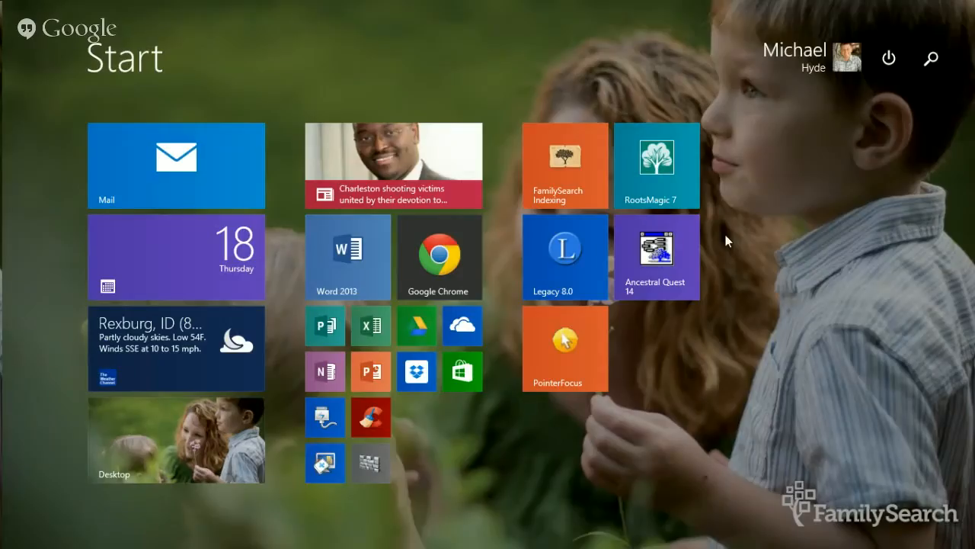
{"action": "left_click", "coordinate": [662, 187]}
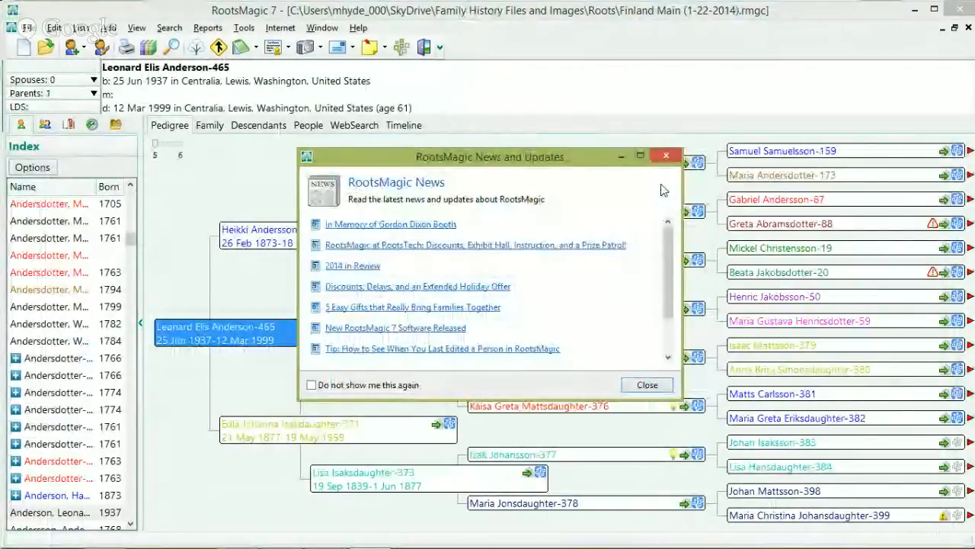
Step: Dismiss News and Updates, close the Finland Main database, and start a new family file
{"action": "left_click", "coordinate": [672, 161]}
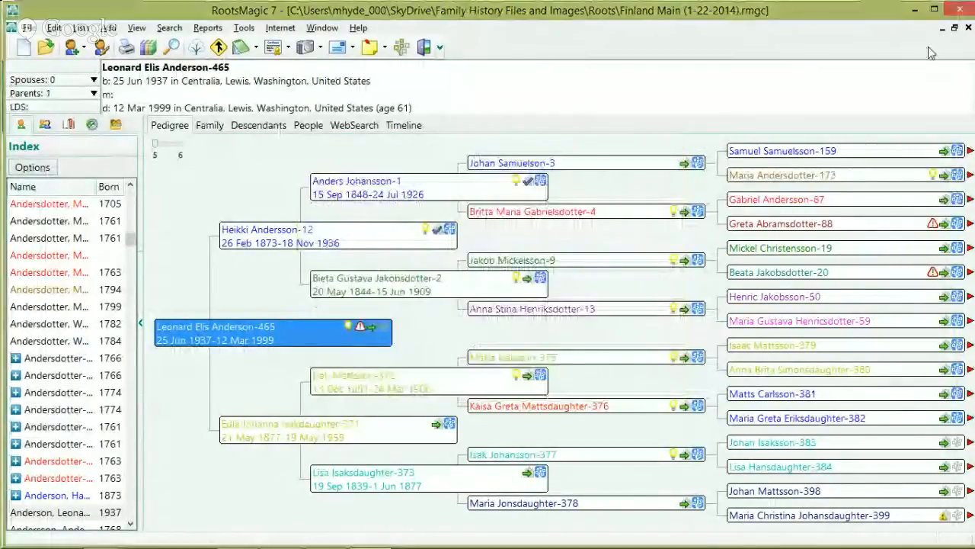
{"action": "left_click", "coordinate": [968, 27]}
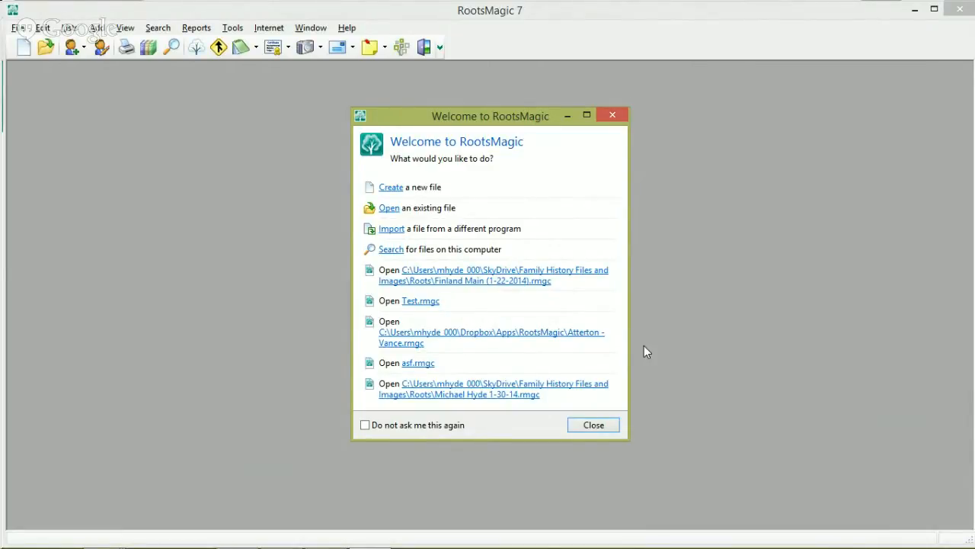
{"action": "left_click", "coordinate": [399, 197]}
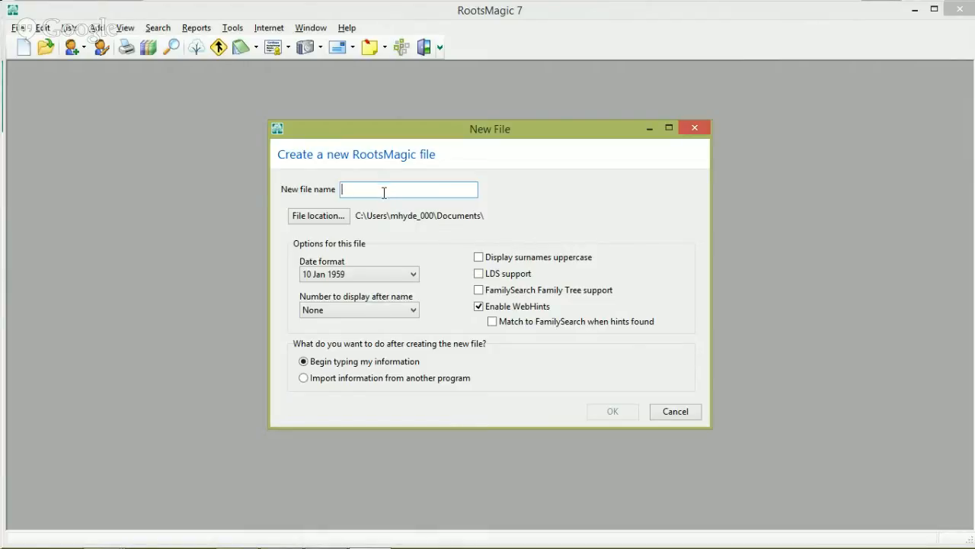
Step: Name the new family file 'Test' and bring up the File location folder chooser
{"action": "type", "text": "R"}
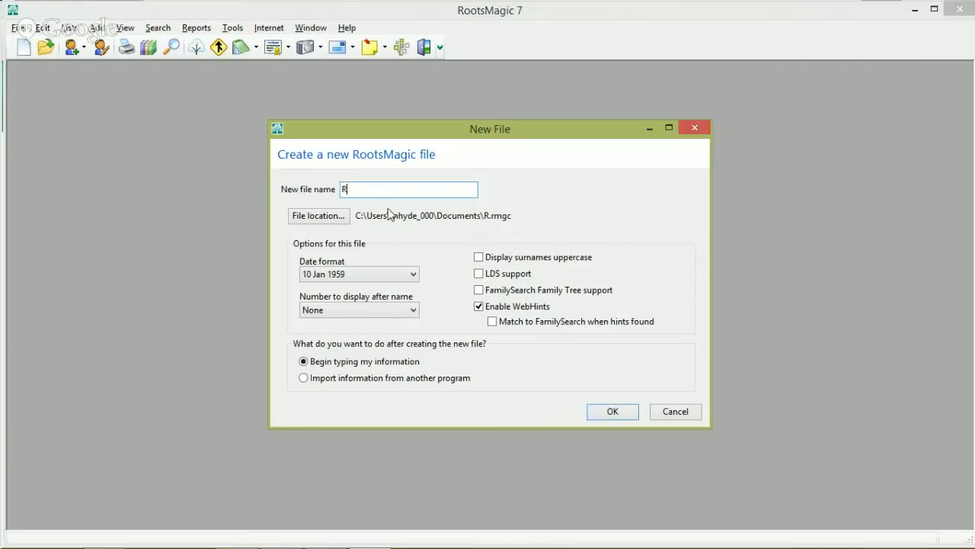
{"action": "key", "text": "BackSpace"}
{"action": "type", "text": "Test"}
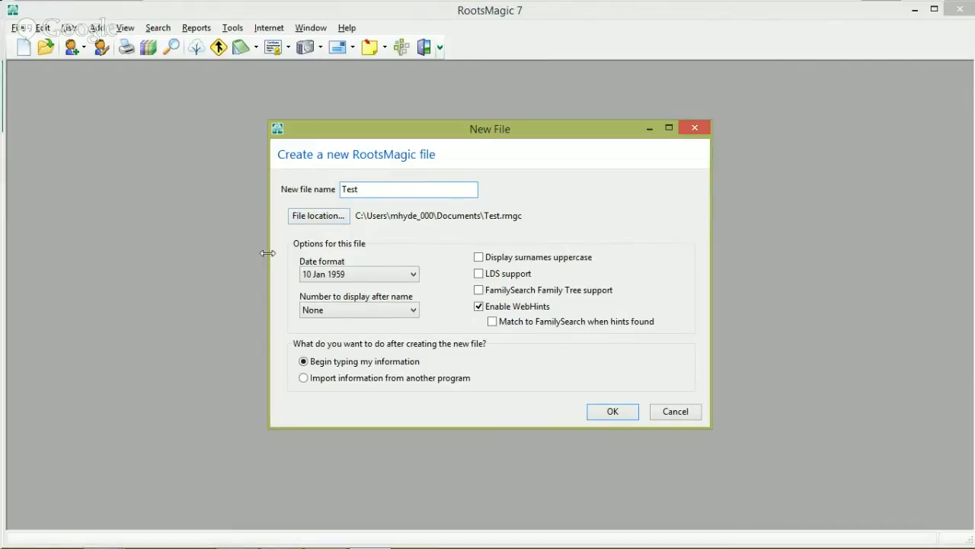
{"action": "left_click", "coordinate": [313, 218]}
{"action": "left_click", "coordinate": [305, 216]}
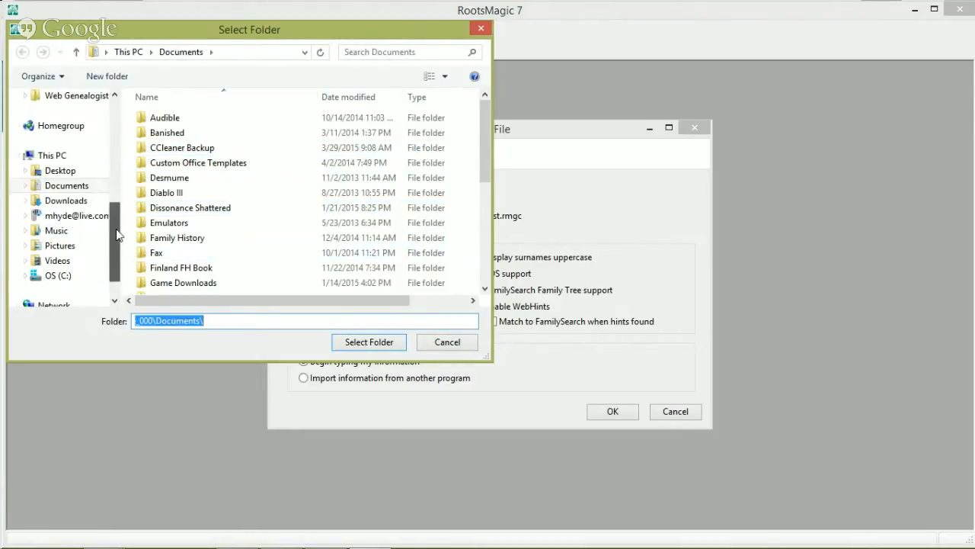
Step: Pick the Desktop as the save folder for the Test file
{"action": "left_click_drag", "start_coordinate": [116, 229], "coordinate": [126, 250]}
{"action": "scroll", "coordinate": [69, 205], "scroll_direction": "up", "scroll_amount": 2}
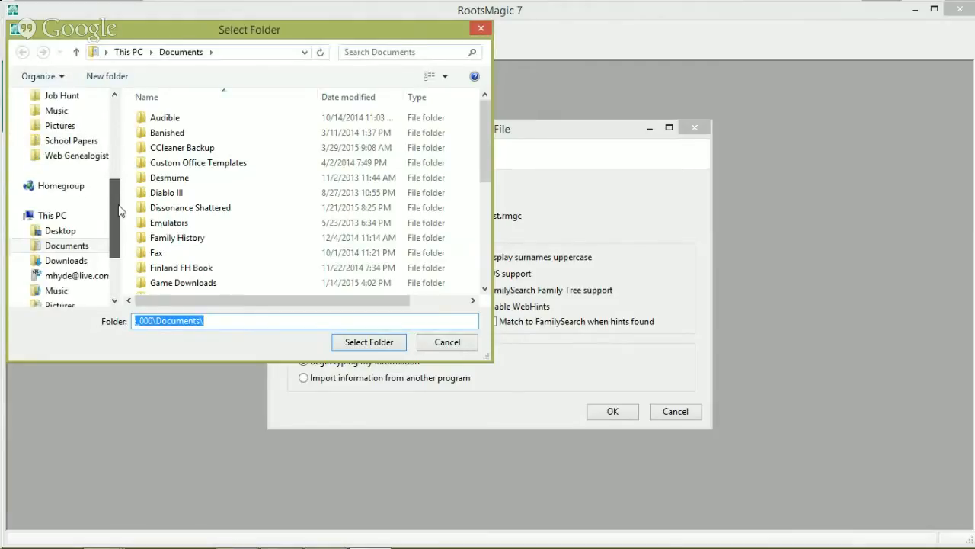
{"action": "scroll", "coordinate": [65, 191], "scroll_direction": "down", "scroll_amount": 1}
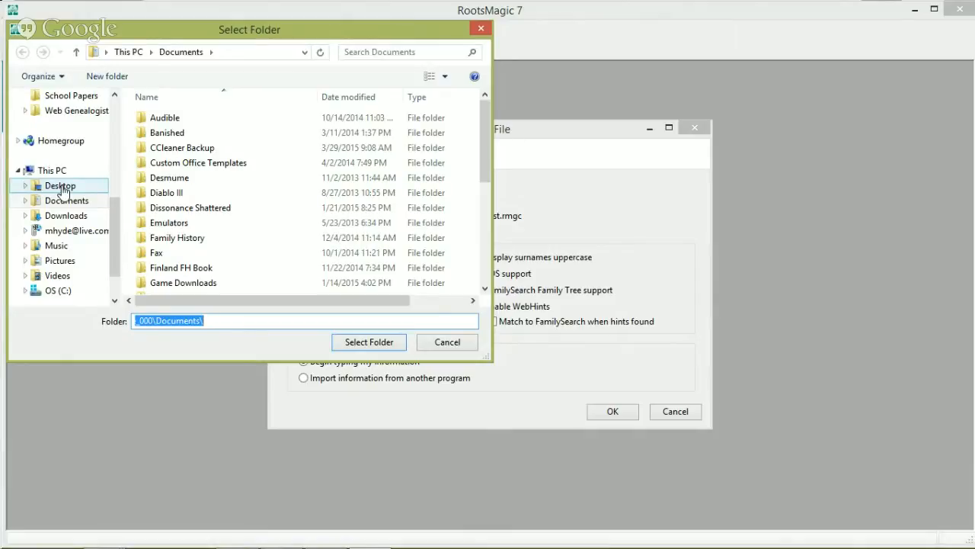
{"action": "left_click", "coordinate": [61, 188]}
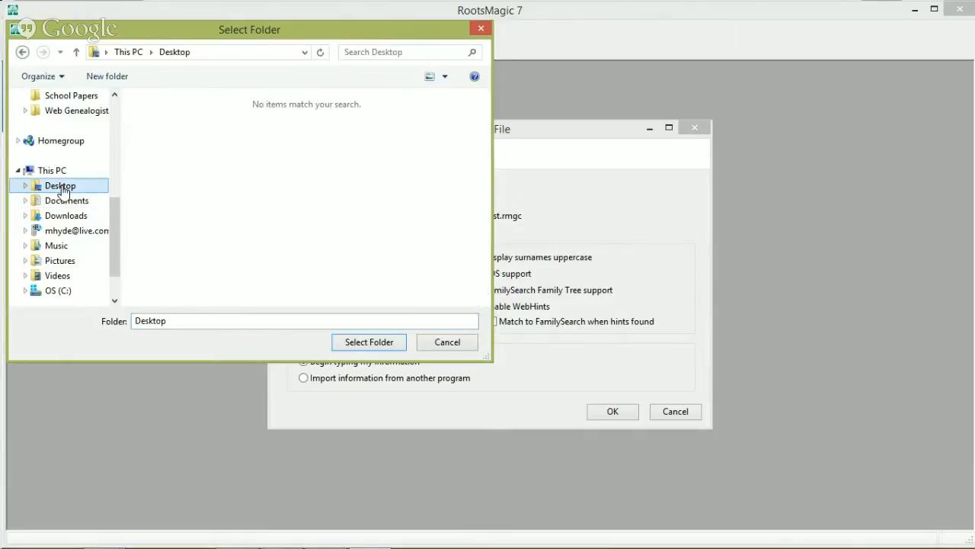
{"action": "left_click", "coordinate": [372, 342]}
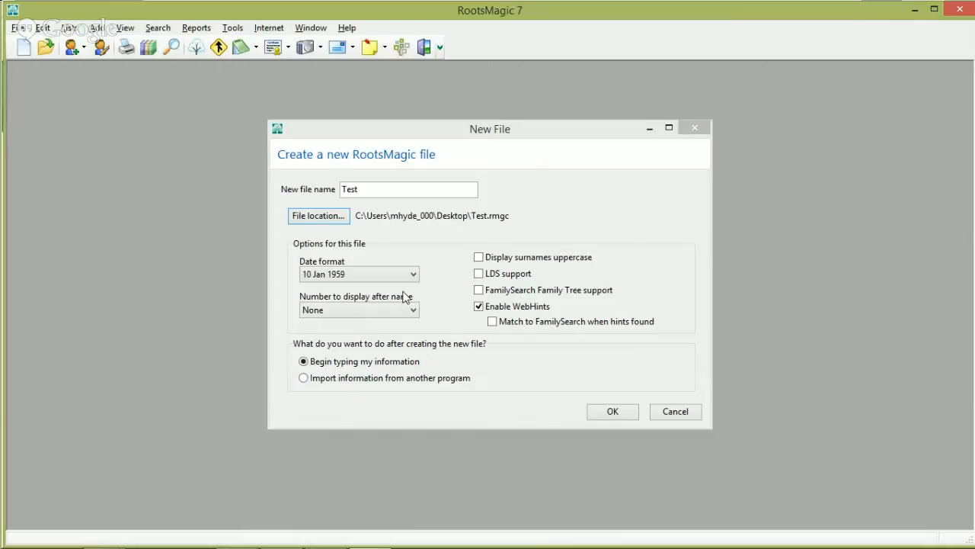
Step: Set the date format to 10 January 1959 and show FamilySearch IDs after names
{"action": "left_click", "coordinate": [344, 278]}
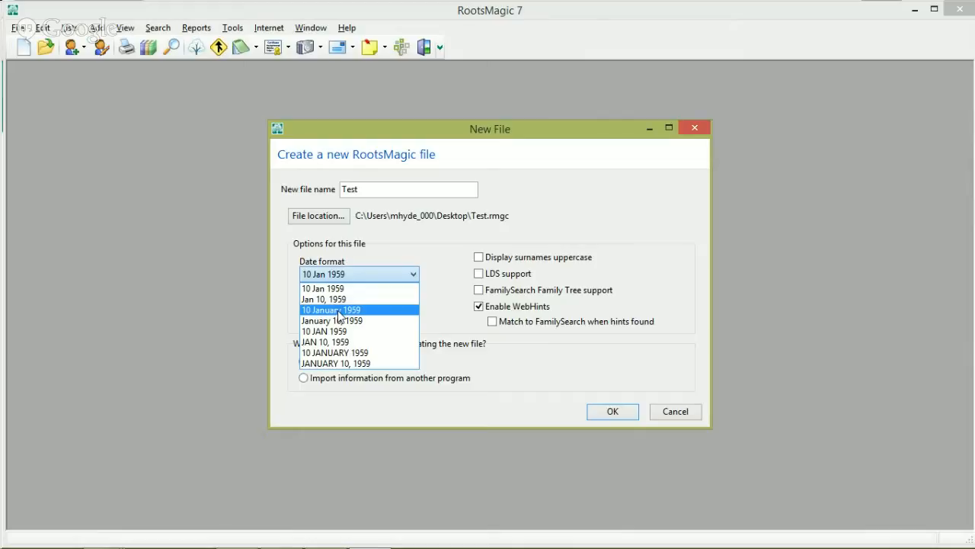
{"action": "left_click", "coordinate": [338, 310]}
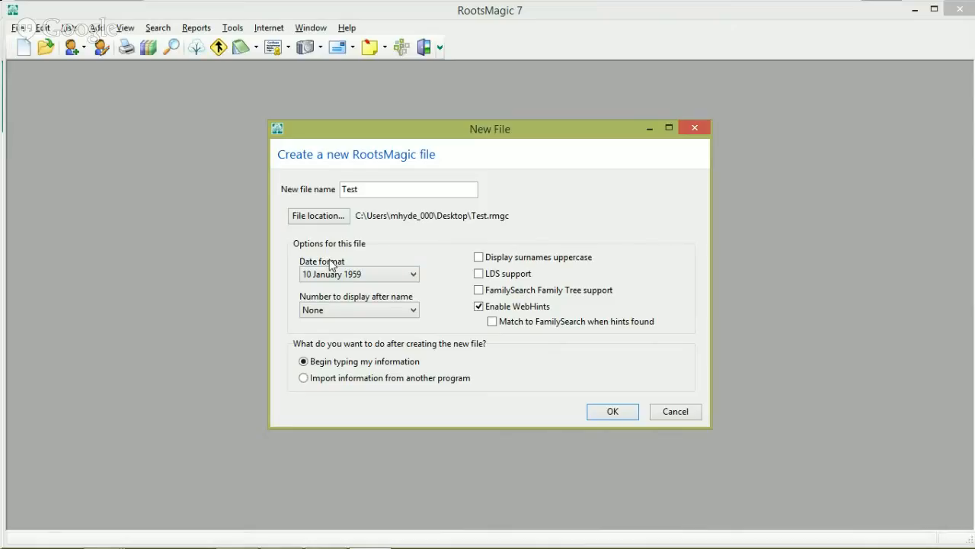
{"action": "left_click", "coordinate": [333, 313]}
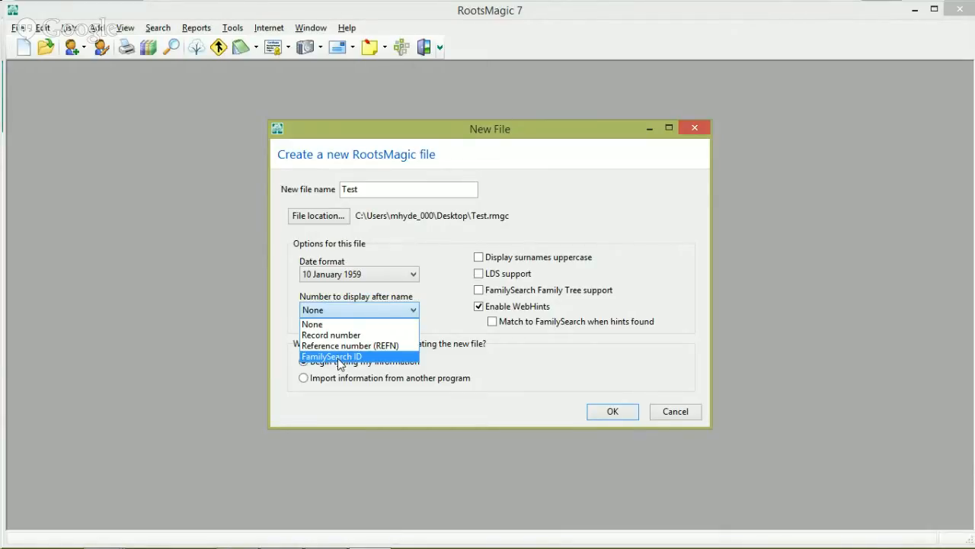
{"action": "left_click", "coordinate": [339, 356]}
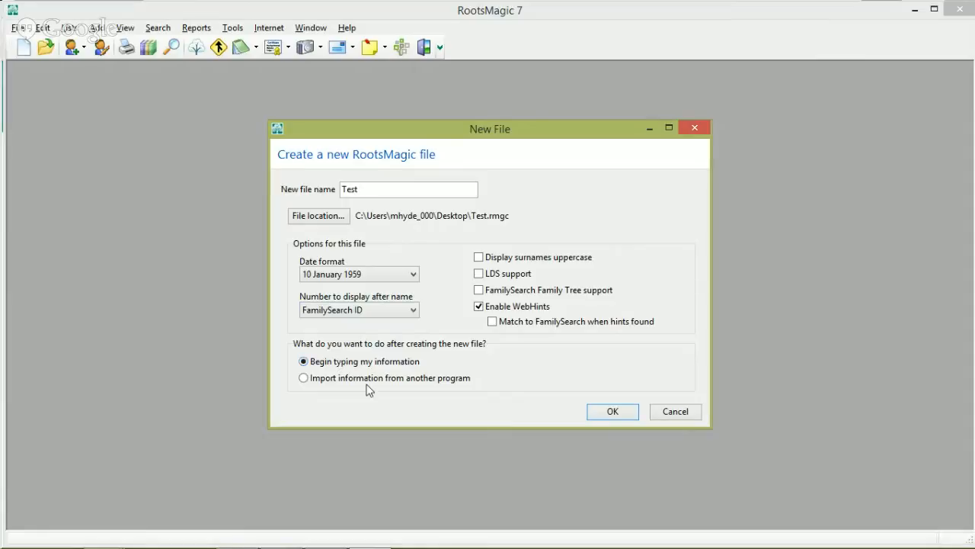
Step: Enable LDS and FamilySearch Family Tree support with hint matching, then try creating the file
{"action": "left_click", "coordinate": [479, 275]}
{"action": "left_click", "coordinate": [479, 291]}
{"action": "left_click", "coordinate": [492, 322]}
{"action": "left_click", "coordinate": [612, 414]}
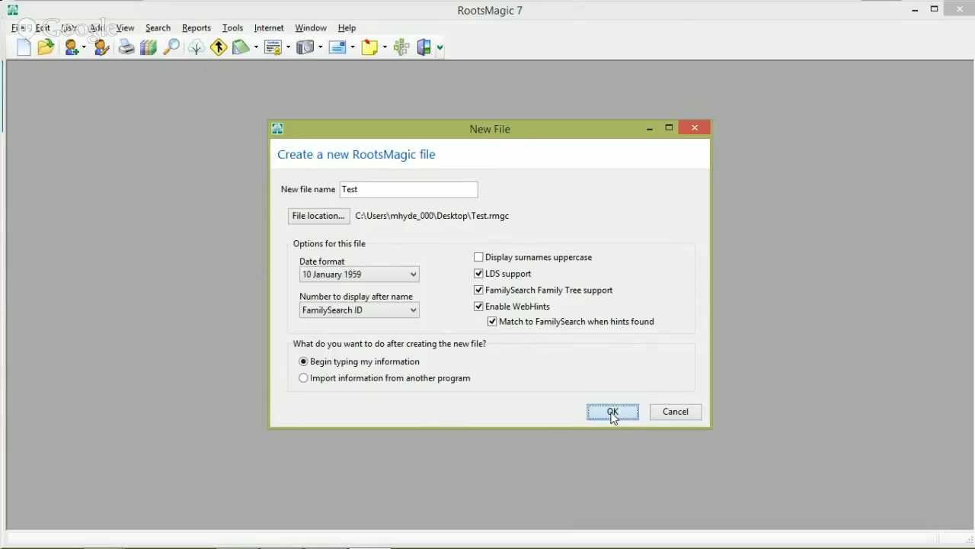
{"action": "left_click", "coordinate": [592, 302]}
Step: Create the file as Test2 and start adding the first person to the empty pedigree
{"action": "type", "text": "2"}
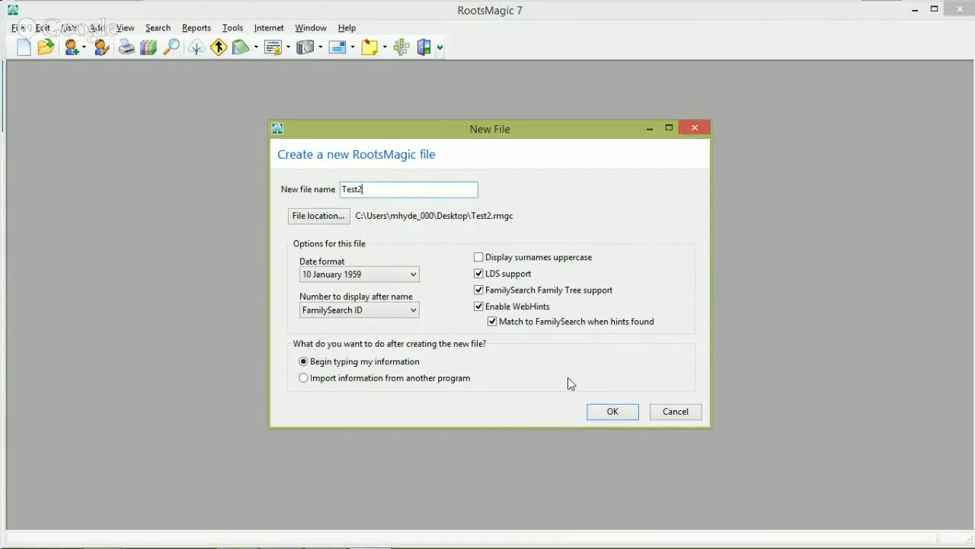
{"action": "left_click", "coordinate": [601, 413]}
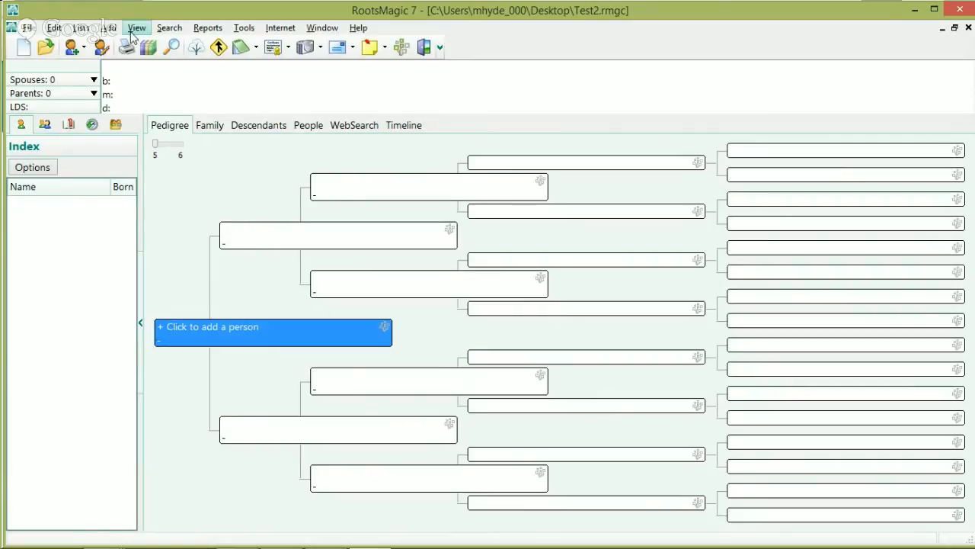
{"action": "left_click", "coordinate": [300, 335]}
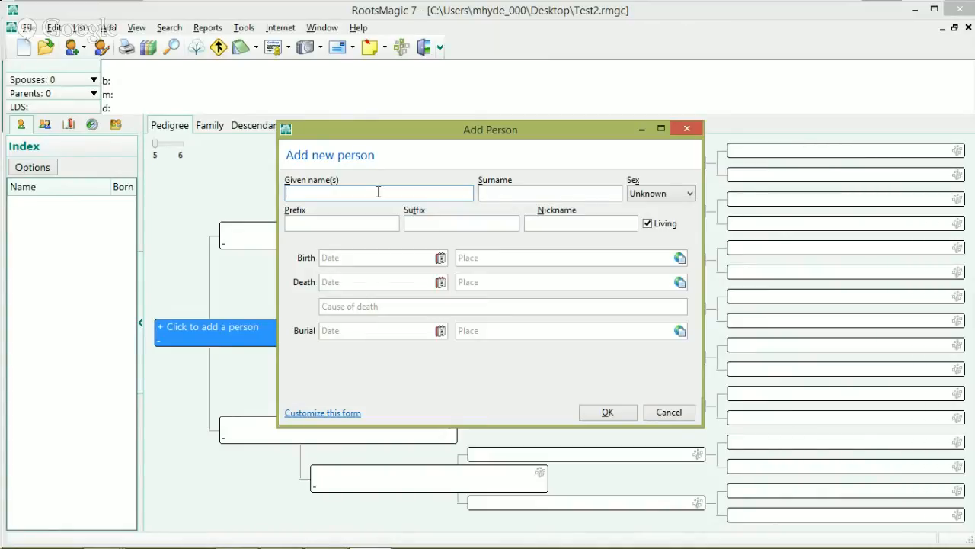
Step: Enter the person's given name and surname, correcting a mistyped surname
{"action": "key", "text": "Tab"}
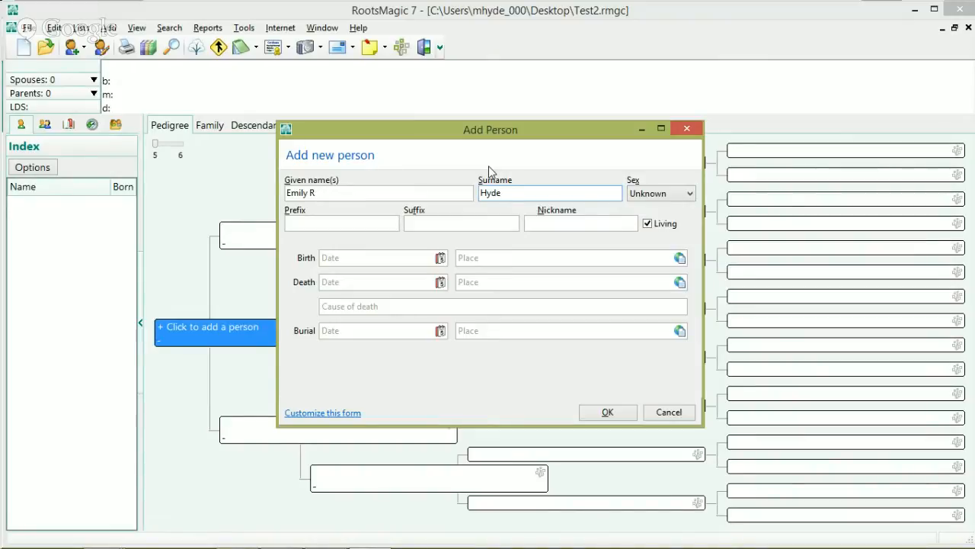
Step: Set sex to Female and leave Prefix, Suffix and Nickname blank, reaching Birth Date
{"action": "left_click", "coordinate": [660, 195]}
{"action": "left_click", "coordinate": [652, 219]}
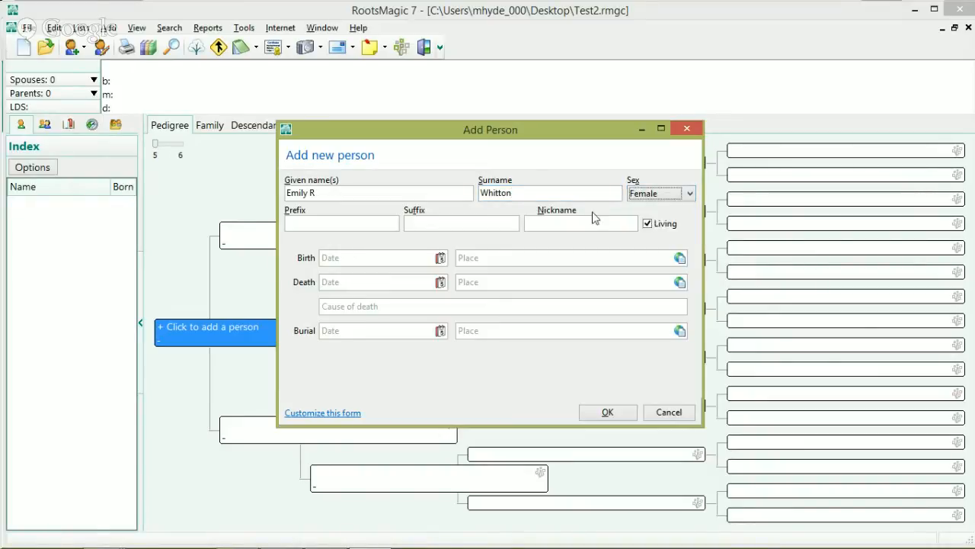
{"action": "left_click", "coordinate": [315, 222]}
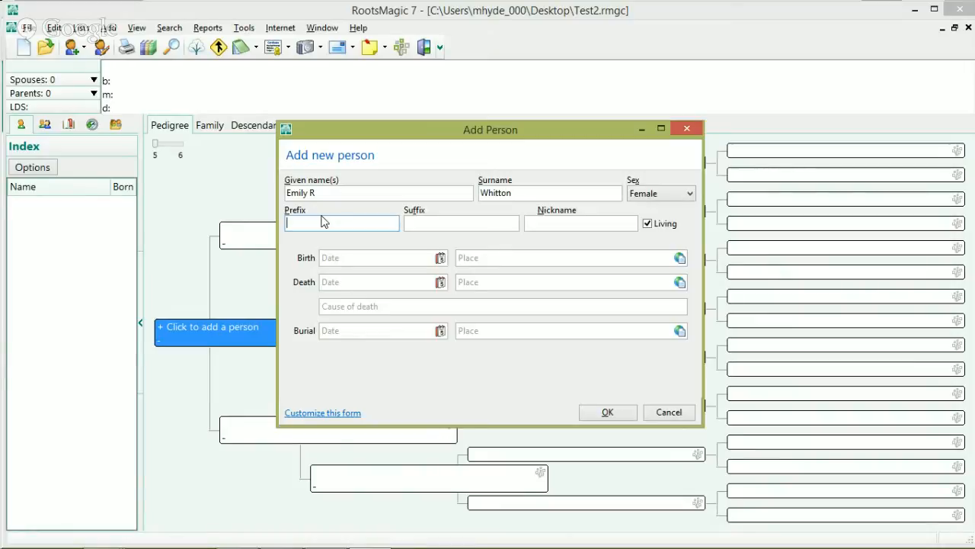
{"action": "left_click", "coordinate": [449, 223]}
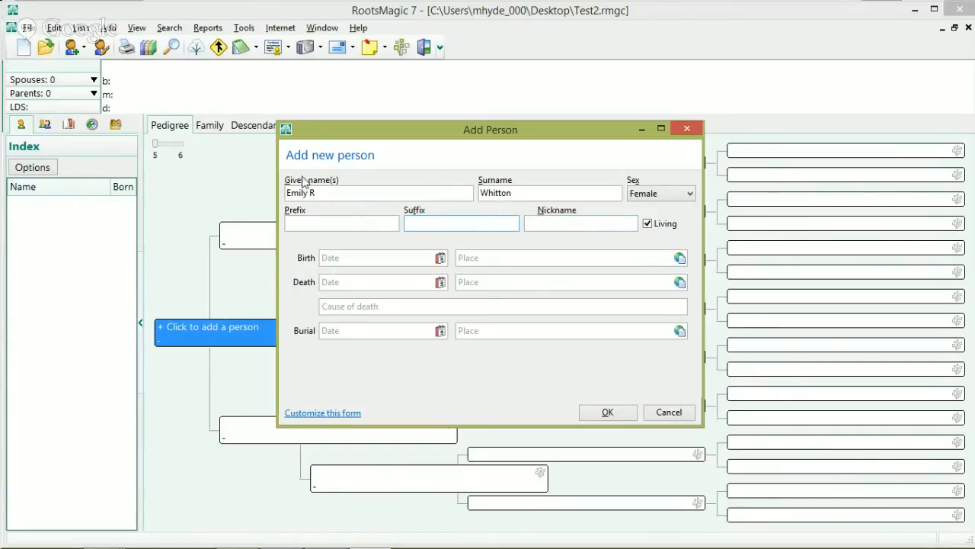
{"action": "left_click", "coordinate": [555, 222]}
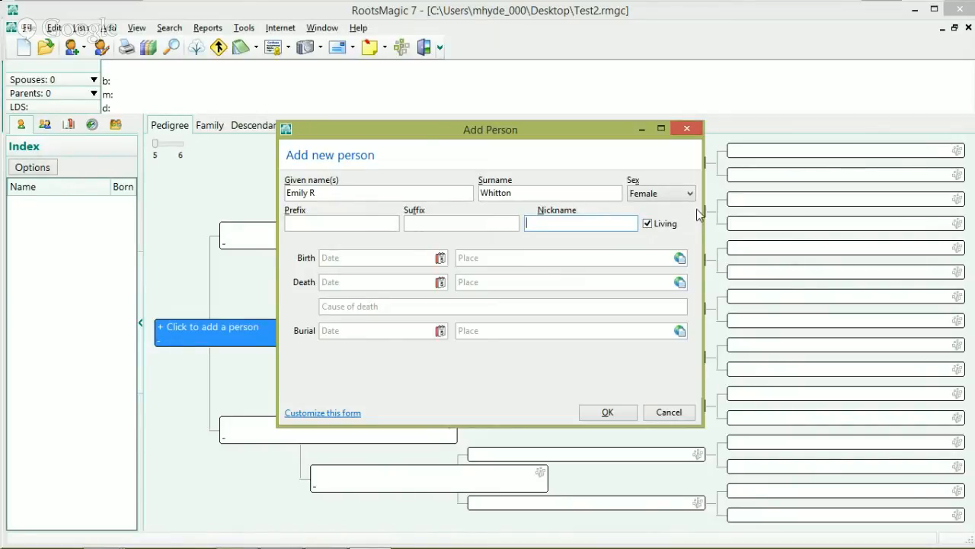
{"action": "left_click", "coordinate": [375, 258]}
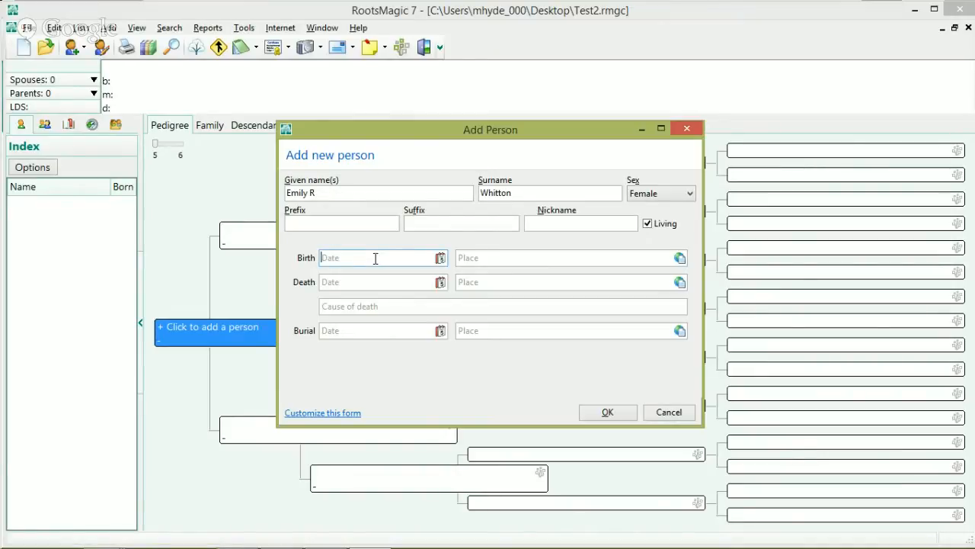
{"action": "type", "text": "7 Januar"}
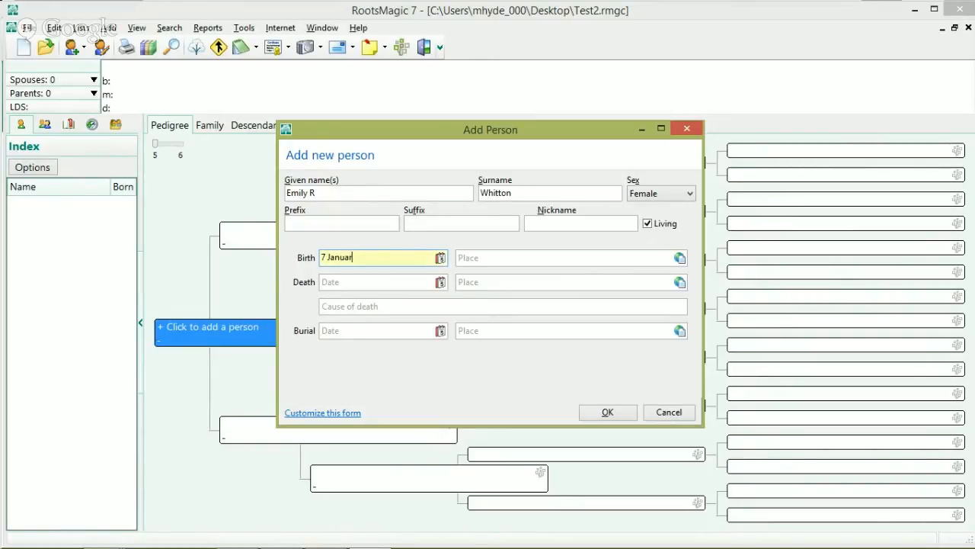
{"action": "type", "text": "y 1"}
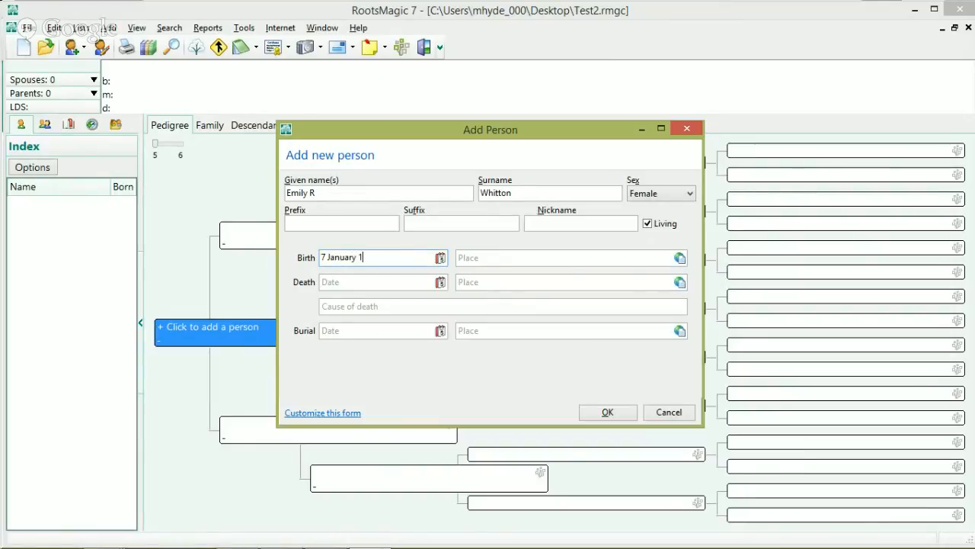
{"action": "type", "text": "980"}
{"action": "key", "text": "Tab"}
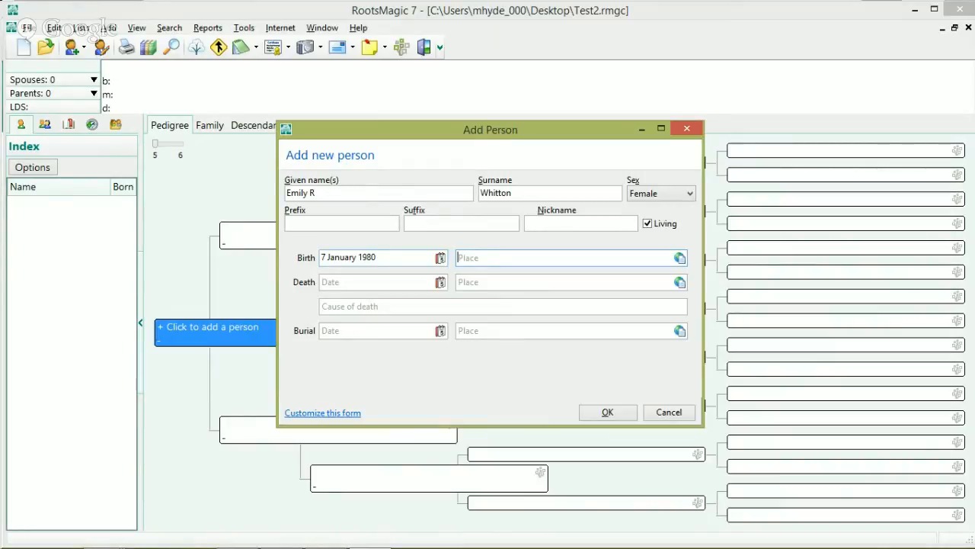
{"action": "type", "text": "Rexburg, Madison, Idaho."}
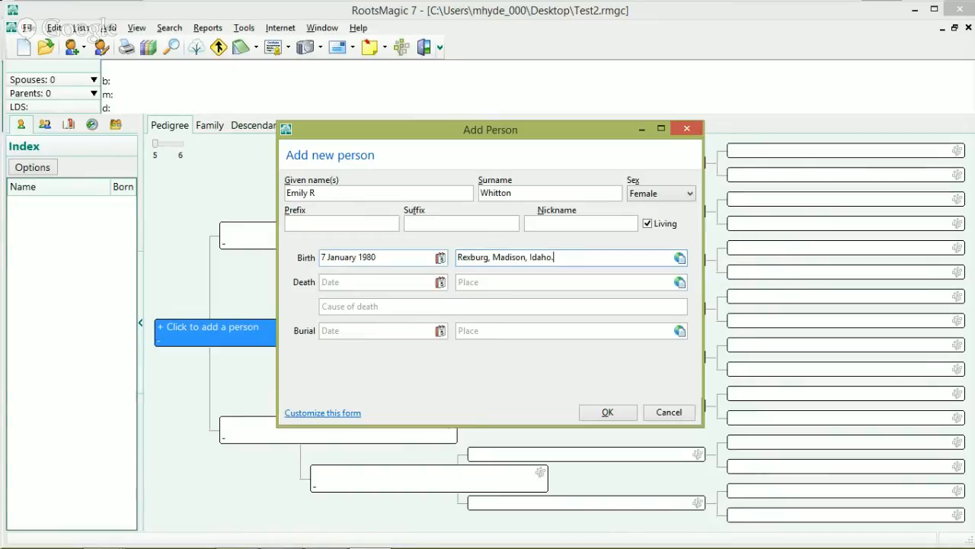
{"action": "type", "text": " United Sa"}
{"action": "key", "text": "BackSpace"}
{"action": "type", "text": "tates"}
Step: Save the new person and open her Birth fact, selecting its date and place text
{"action": "left_click", "coordinate": [623, 415]}
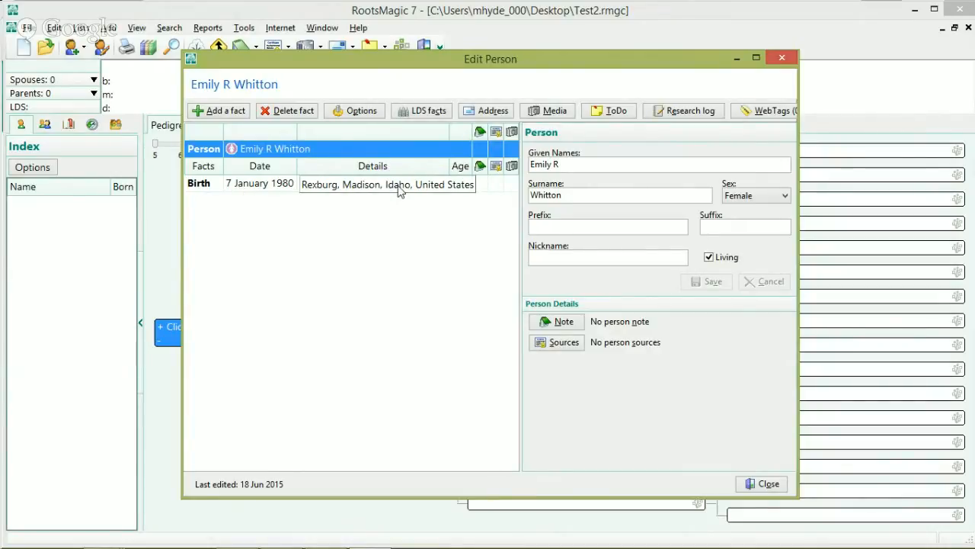
{"action": "left_click", "coordinate": [195, 188]}
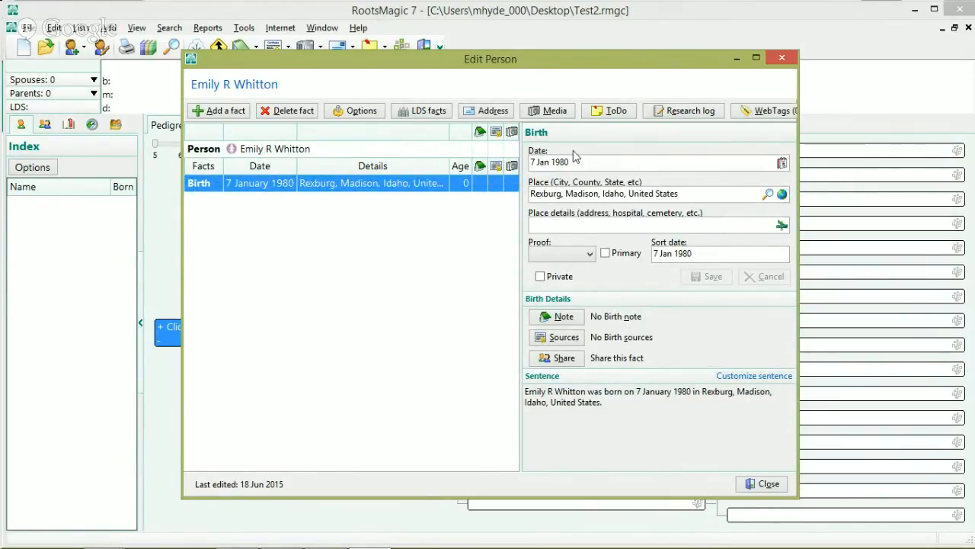
{"action": "left_click_drag", "start_coordinate": [567, 161], "coordinate": [522, 174]}
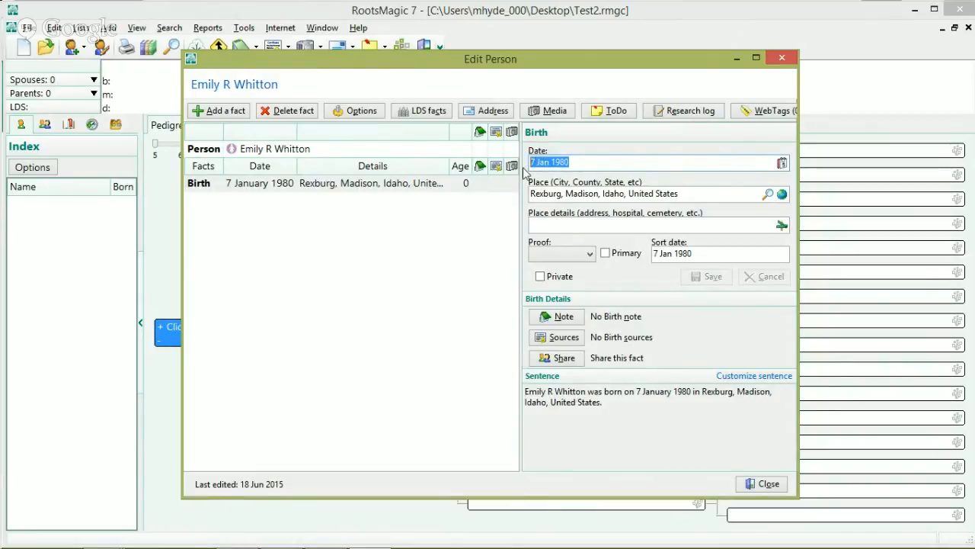
{"action": "left_click", "coordinate": [575, 194]}
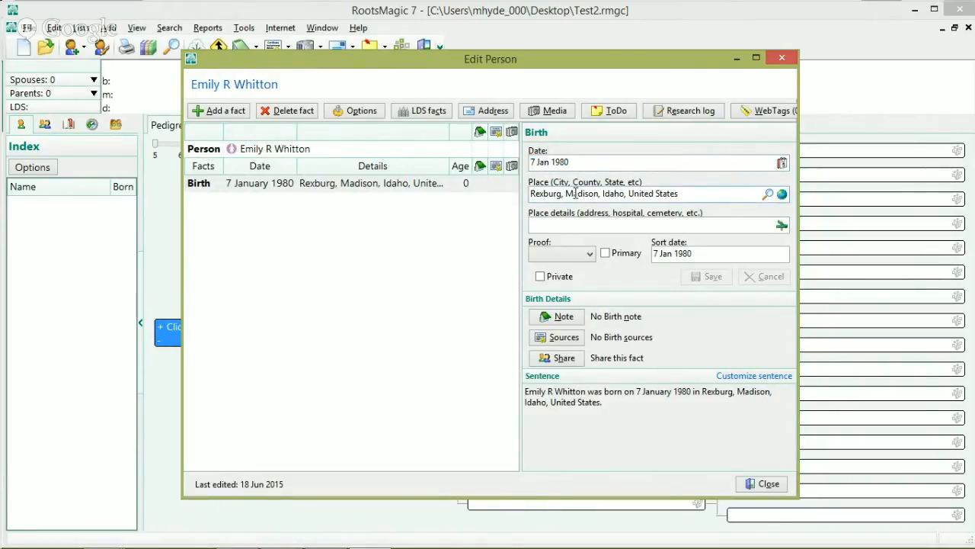
{"action": "left_click", "coordinate": [571, 222]}
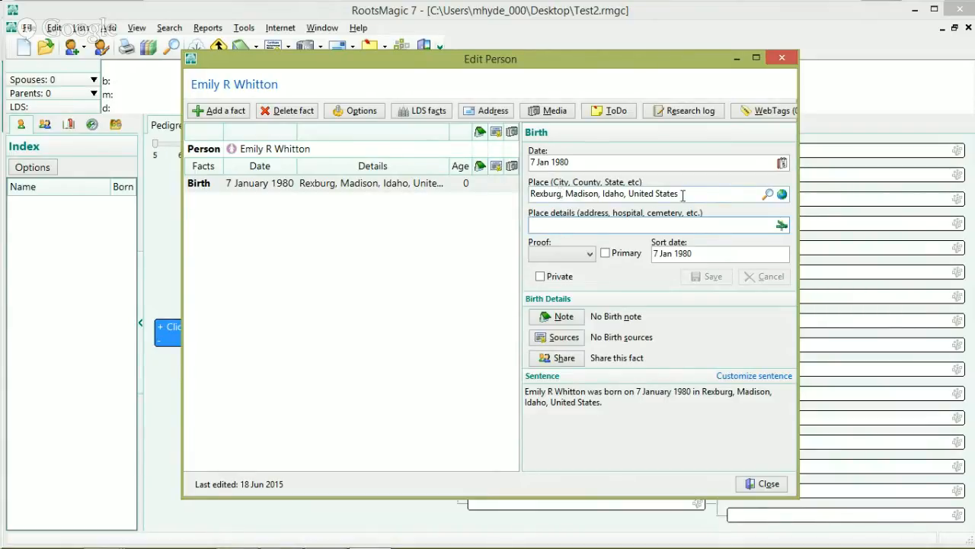
{"action": "left_click_drag", "start_coordinate": [682, 195], "coordinate": [497, 185]}
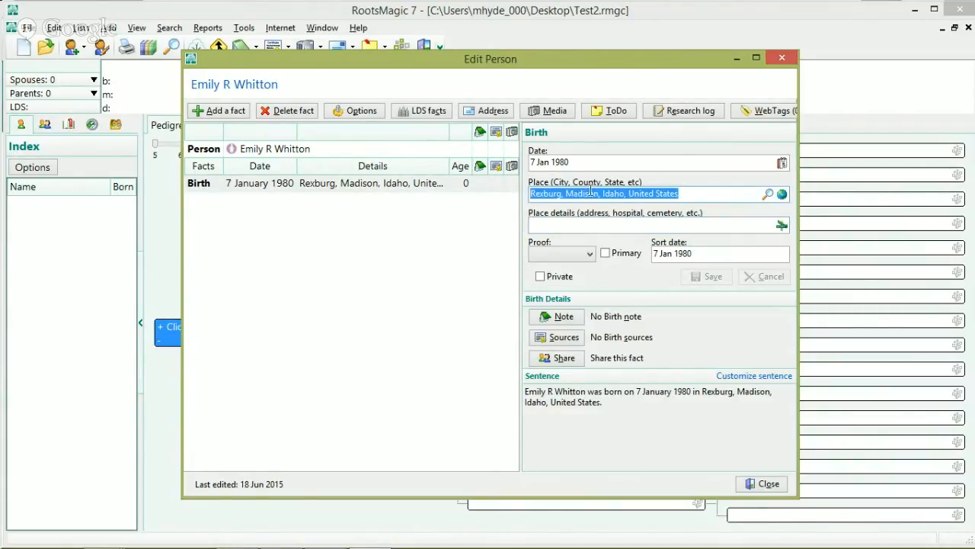
Step: Enter 'Madison Memorial Hospital' as the Birth fact's place details and reselect the Birth fact
{"action": "left_click", "coordinate": [566, 221]}
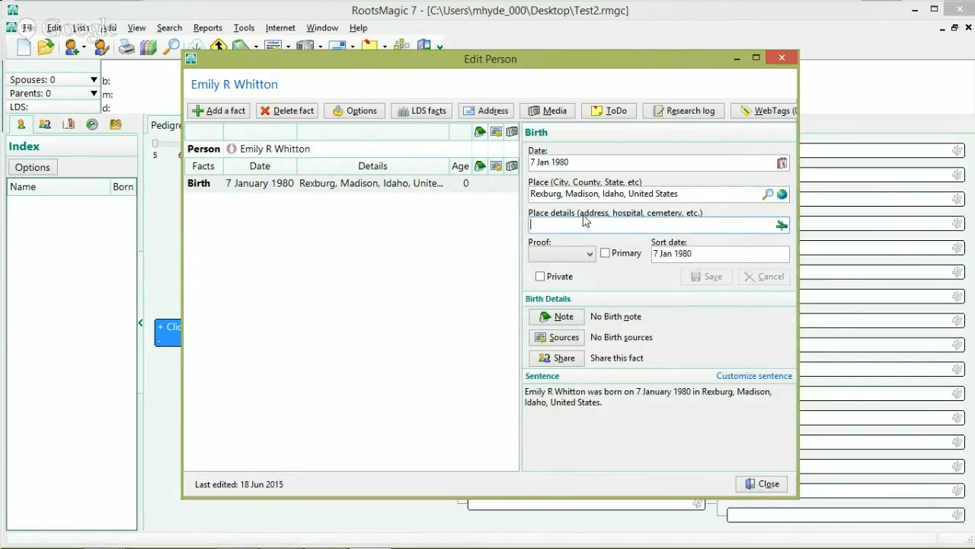
{"action": "type", "text": "Madi"}
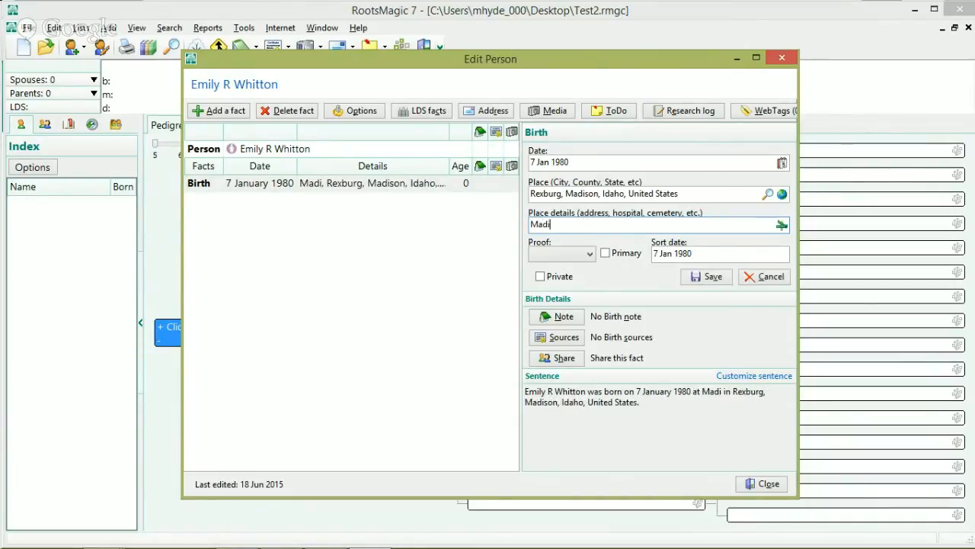
{"action": "type", "text": "son Memoria"}
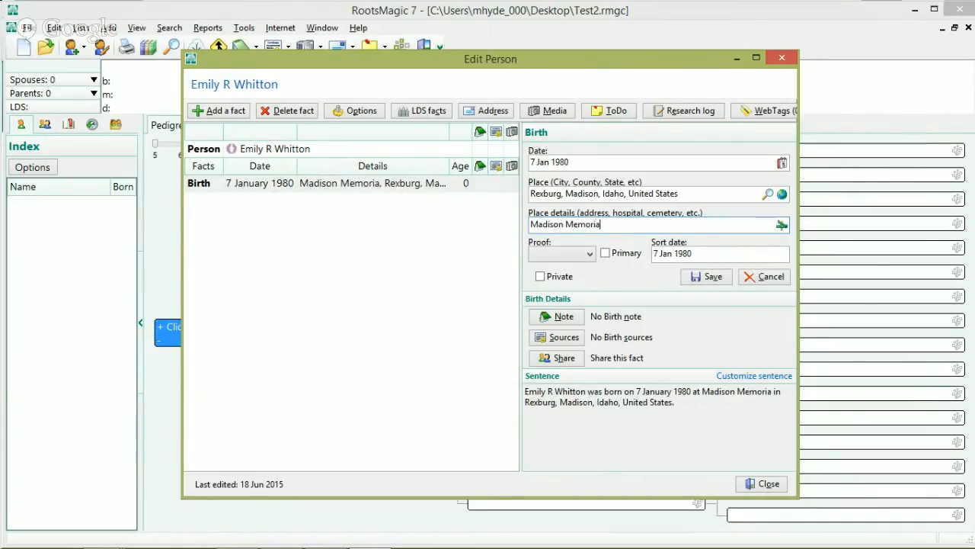
{"action": "type", "text": "l Hospital"}
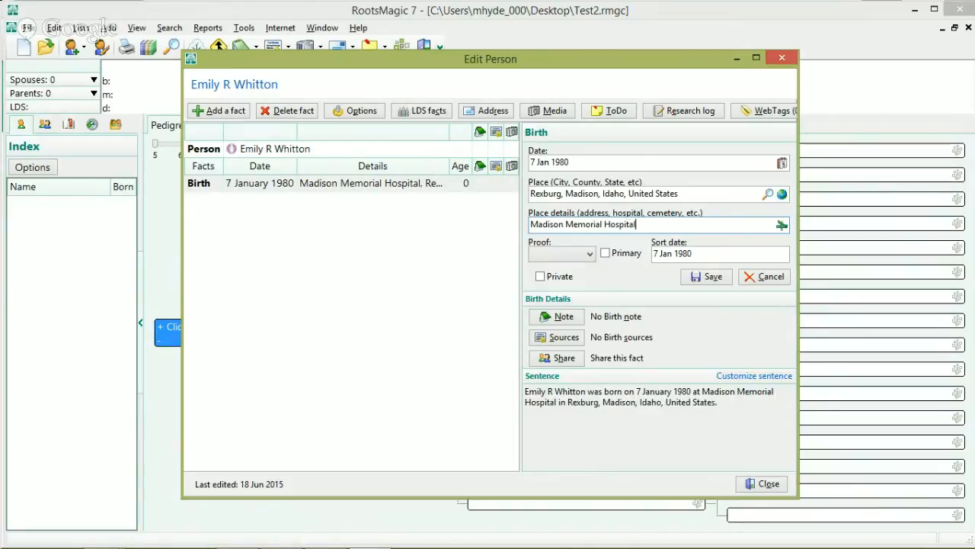
{"action": "left_click_drag", "start_coordinate": [669, 226], "coordinate": [522, 225]}
{"action": "left_click", "coordinate": [669, 226]}
{"action": "left_click", "coordinate": [434, 237]}
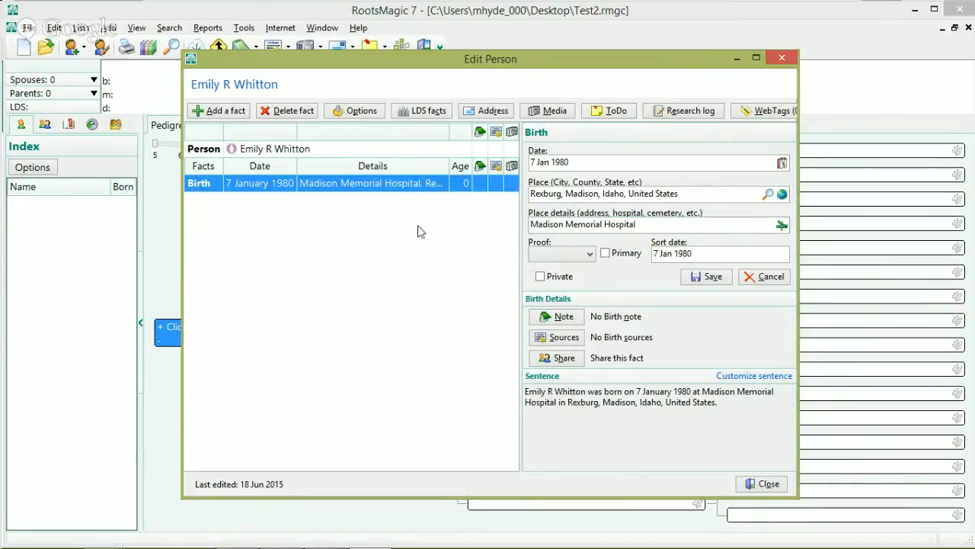
Step: Check the empty Birth note twice without saving, then open the birth's Citation Manager
{"action": "left_click", "coordinate": [477, 185]}
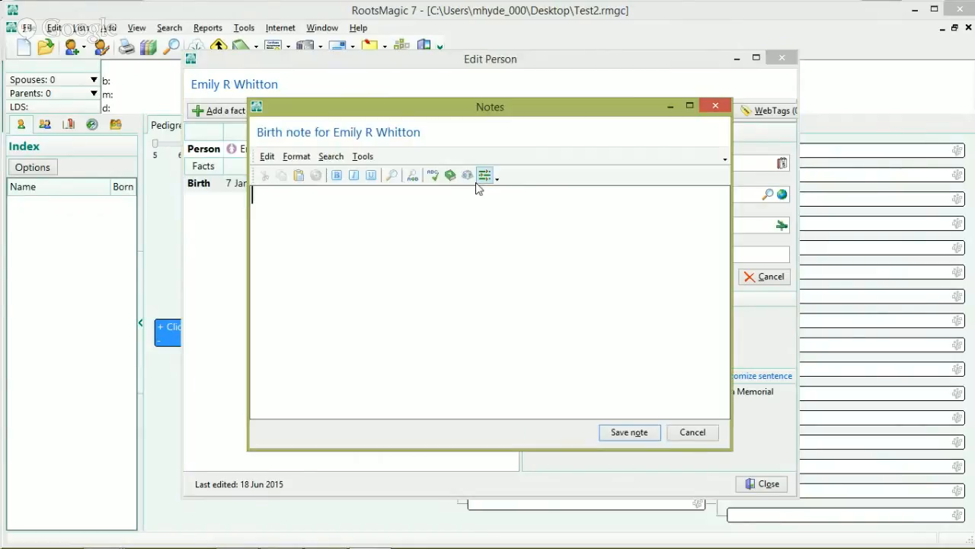
{"action": "left_click", "coordinate": [692, 432]}
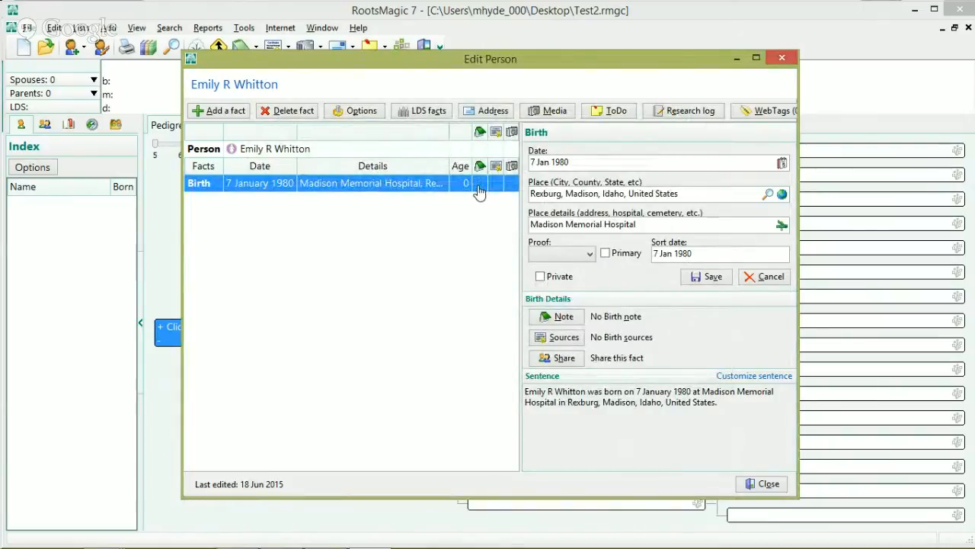
{"action": "left_click", "coordinate": [479, 189]}
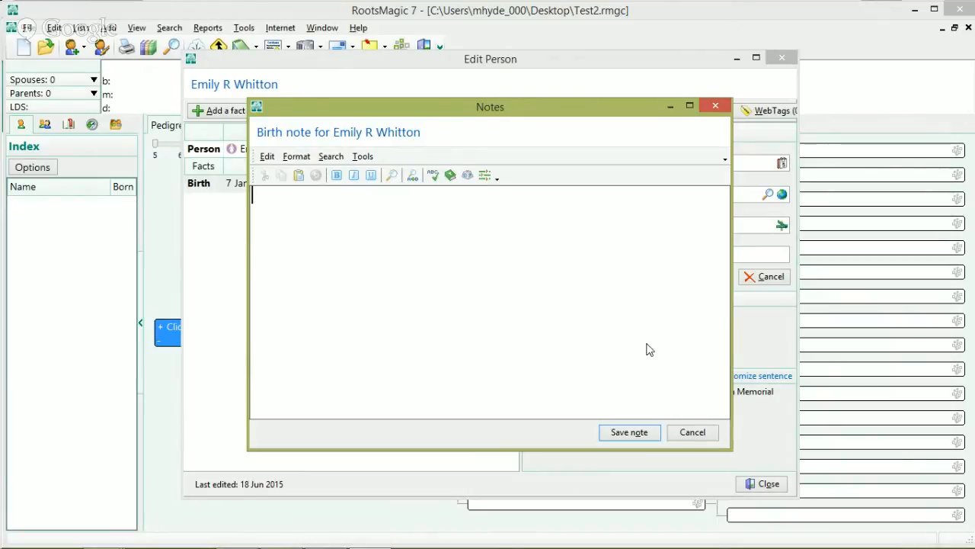
{"action": "left_click", "coordinate": [695, 433]}
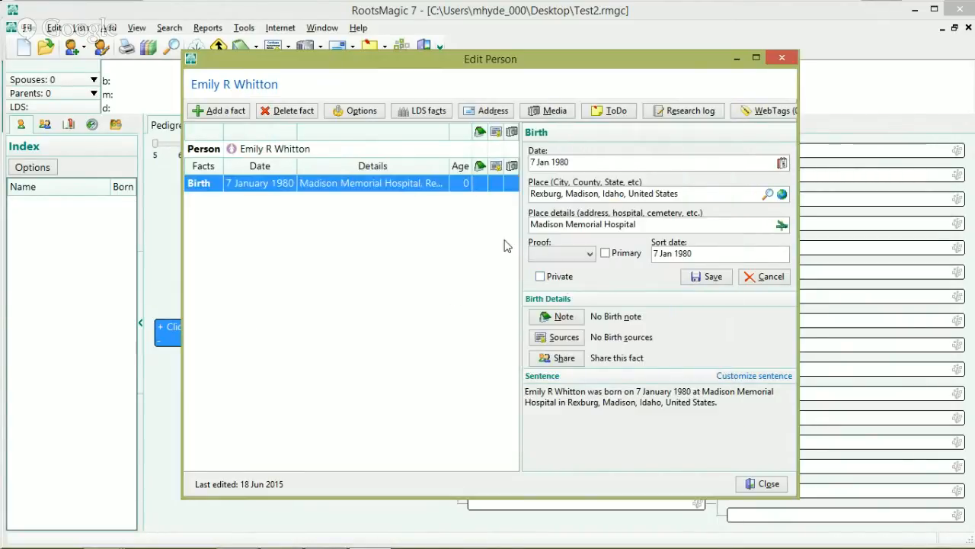
{"action": "left_click", "coordinate": [494, 186]}
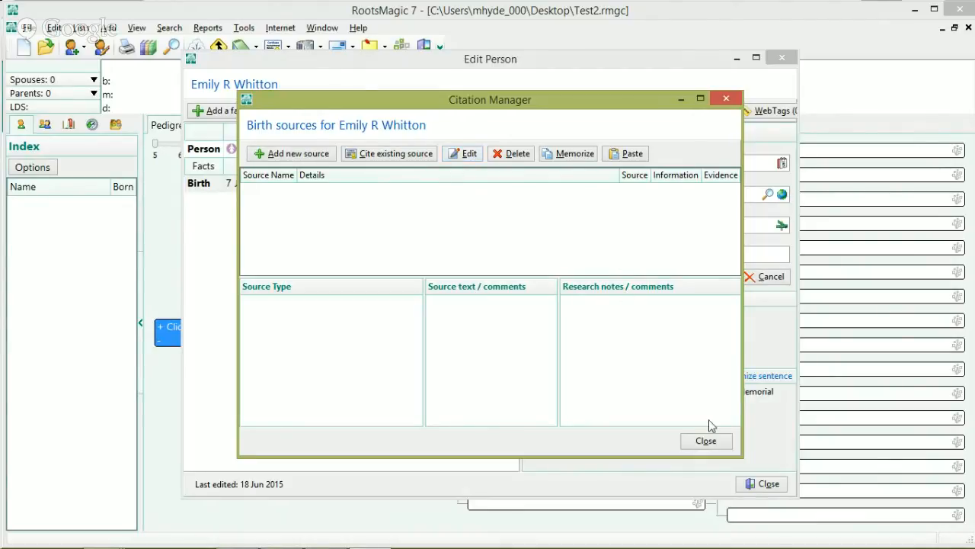
Step: Close the empty Citation Manager and open the Birth fact's Media Album
{"action": "left_click", "coordinate": [707, 443]}
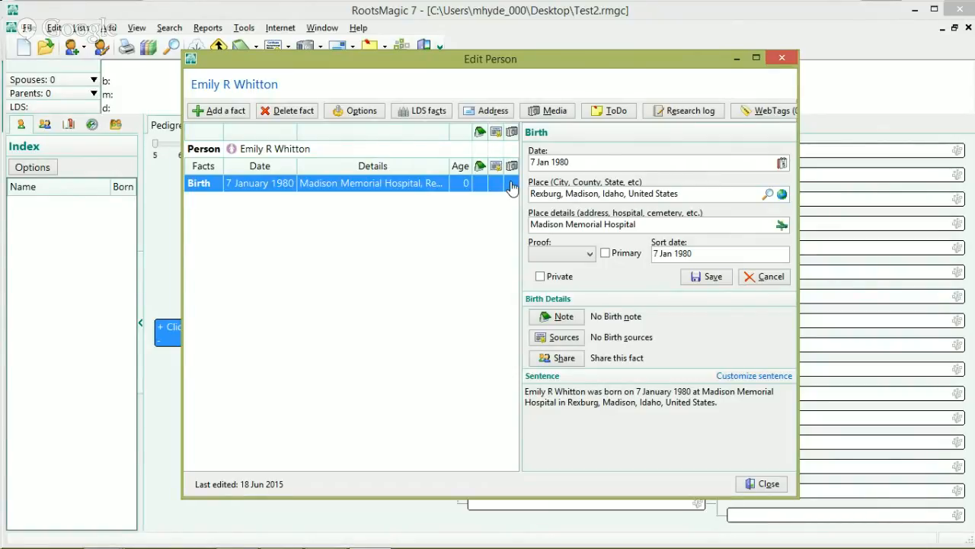
{"action": "left_click", "coordinate": [511, 185]}
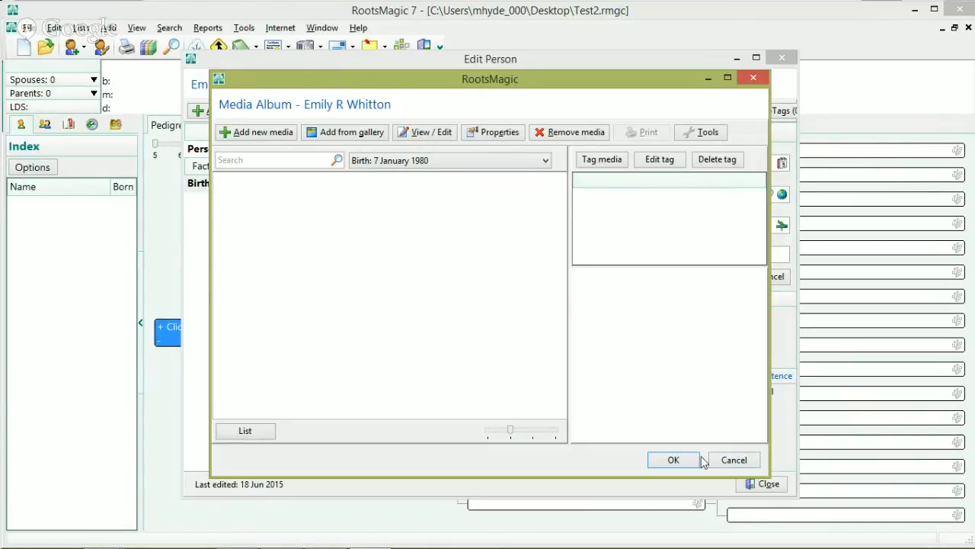
Step: Close the empty birth Media Album and bring up the Fact Types list for a new fact
{"action": "left_click", "coordinate": [735, 460]}
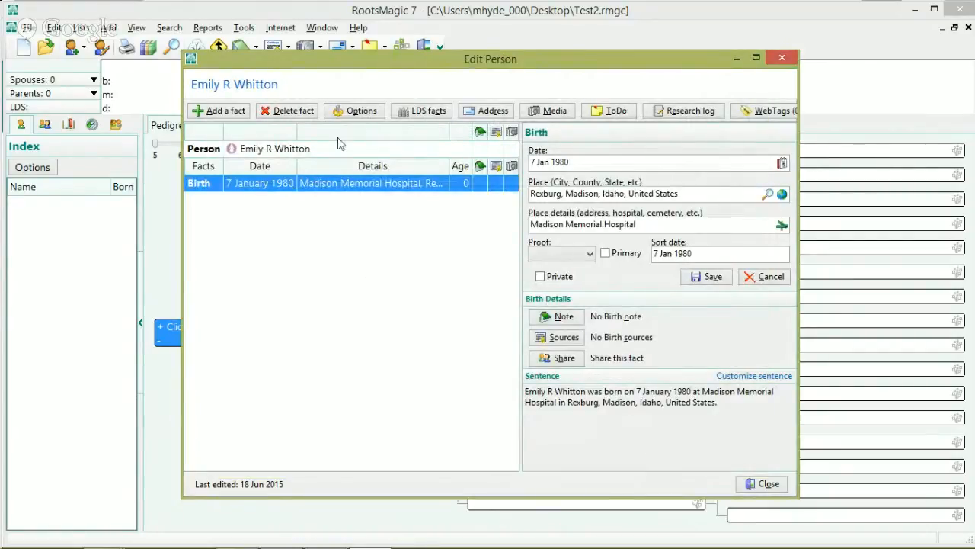
{"action": "left_click", "coordinate": [207, 111]}
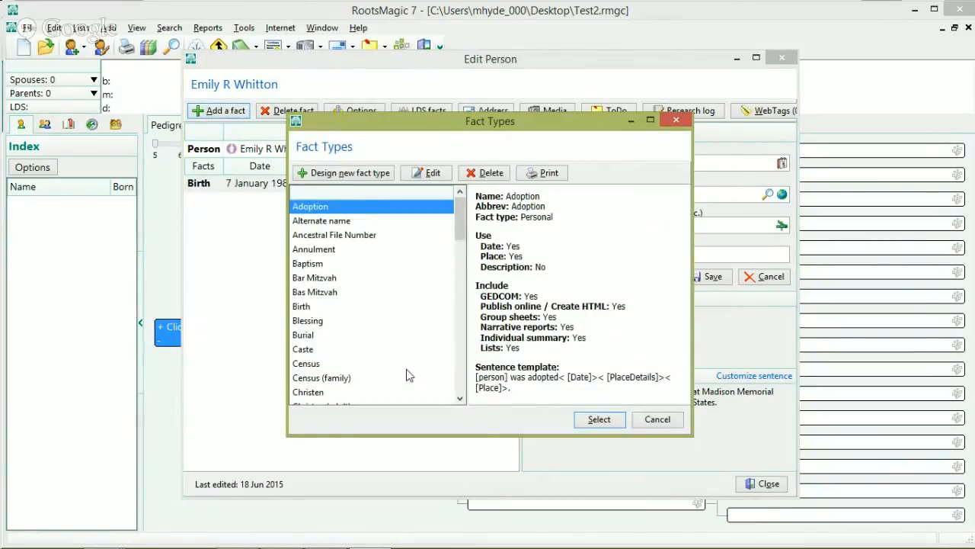
{"action": "scroll", "coordinate": [459, 218], "scroll_direction": "down", "scroll_amount": 1}
{"action": "mouse_move", "coordinate": [460, 214]}
{"action": "left_mouse_down"}
{"action": "mouse_move", "coordinate": [460, 246]}
{"action": "mouse_move", "coordinate": [471, 223]}
{"action": "left_mouse_up"}
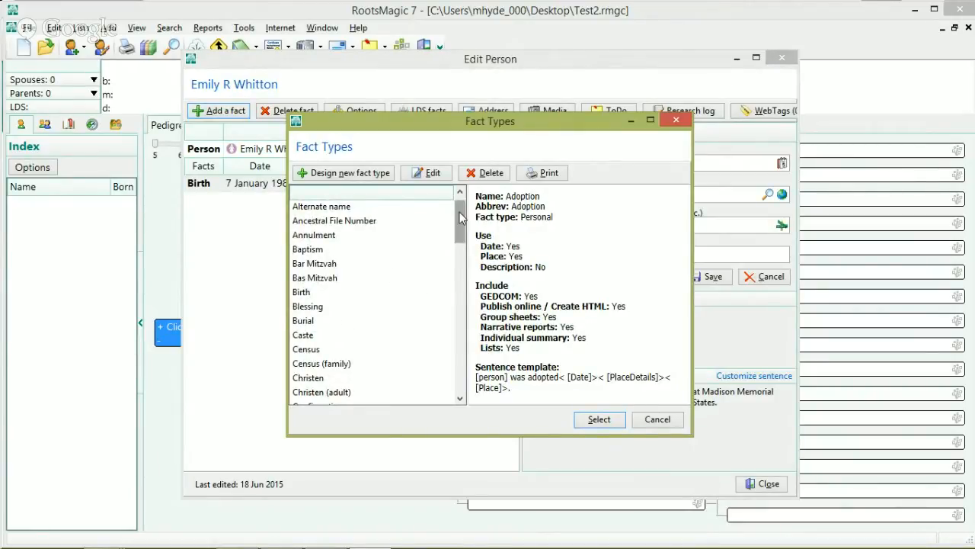
{"action": "left_click_drag", "start_coordinate": [460, 216], "coordinate": [463, 259]}
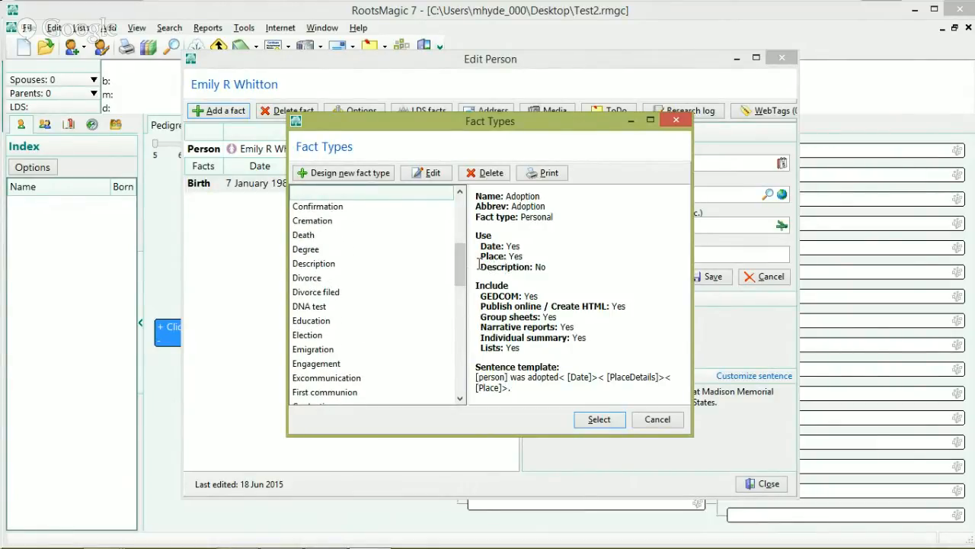
{"action": "left_click_drag", "start_coordinate": [461, 259], "coordinate": [457, 303]}
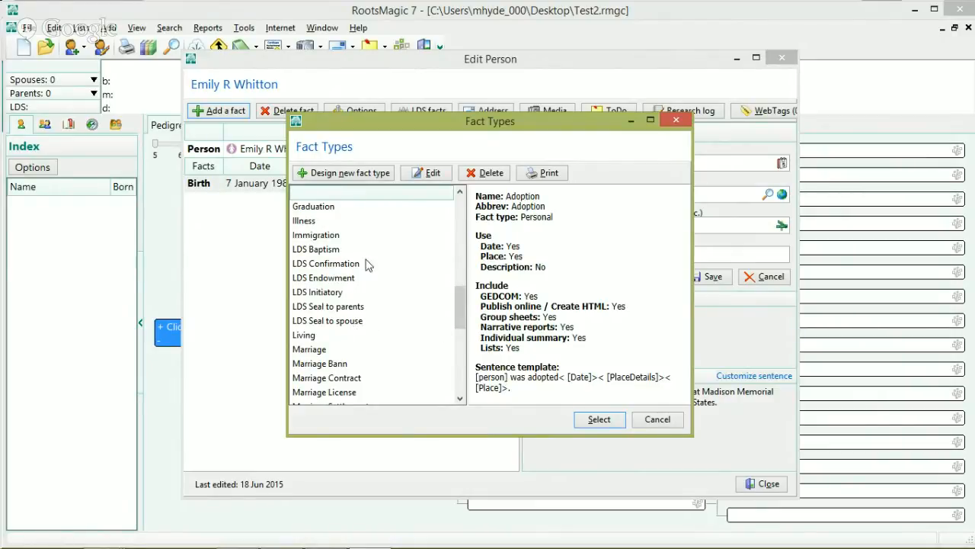
{"action": "left_click_drag", "start_coordinate": [459, 320], "coordinate": [461, 337]}
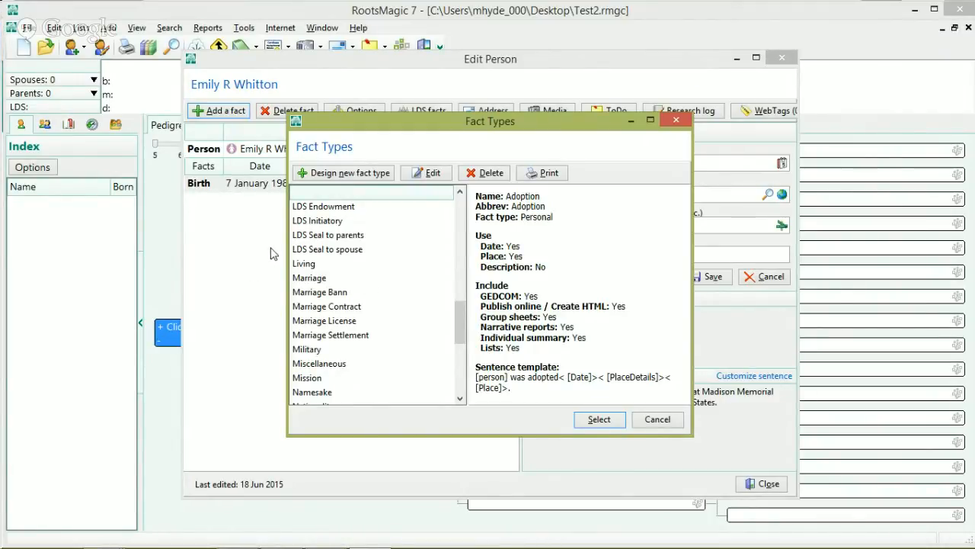
Step: Start designing an Individual fact type, then cancel it and close the Fact Types list
{"action": "left_click", "coordinate": [333, 177]}
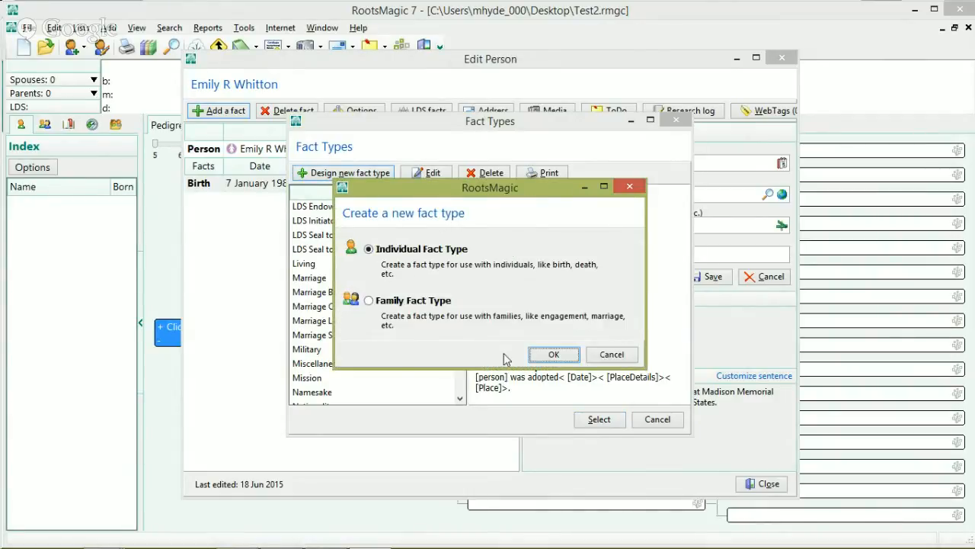
{"action": "left_click", "coordinate": [554, 356]}
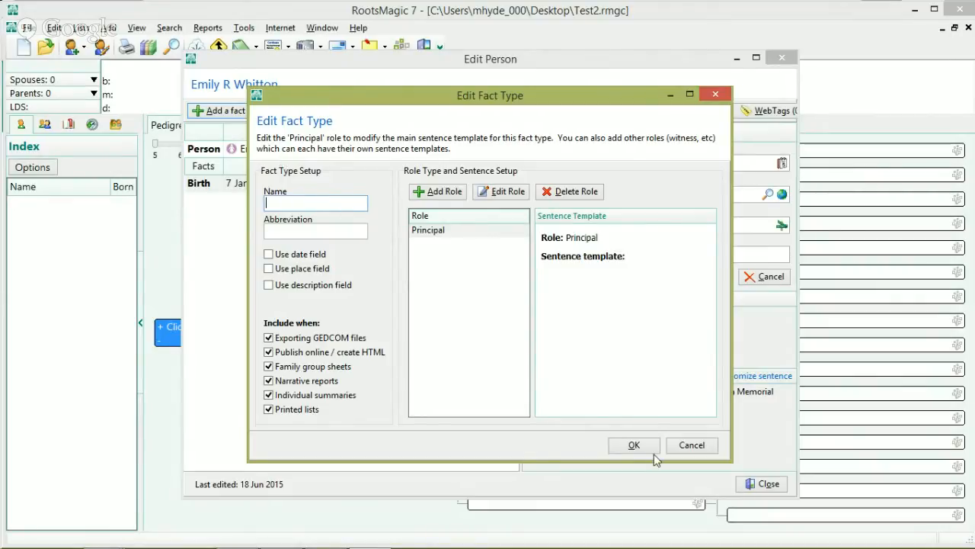
{"action": "left_click", "coordinate": [697, 446]}
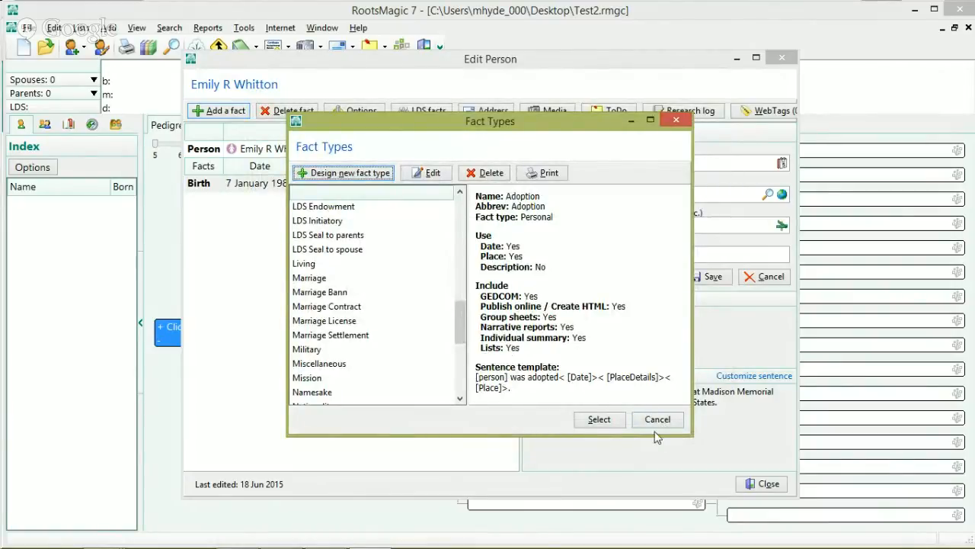
{"action": "left_click", "coordinate": [658, 420]}
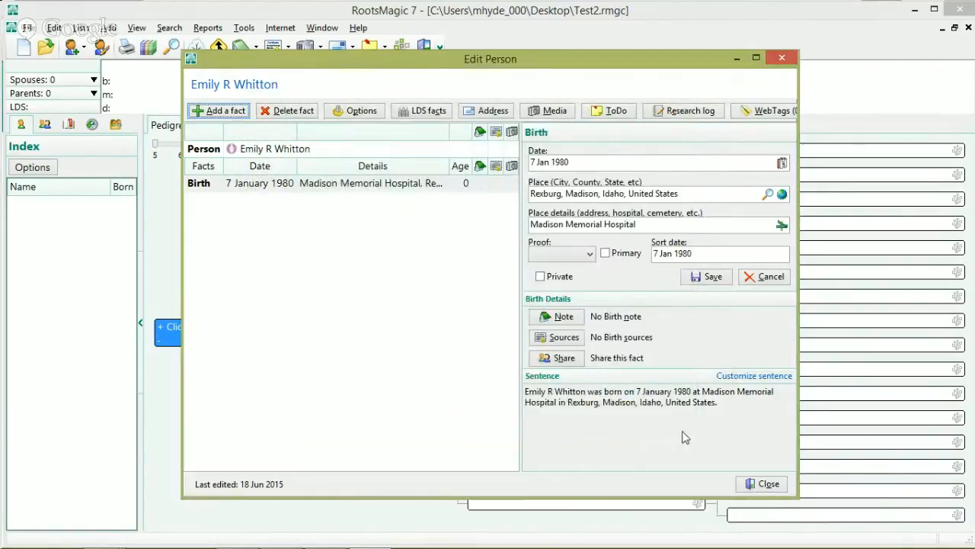
{"action": "left_click", "coordinate": [761, 486]}
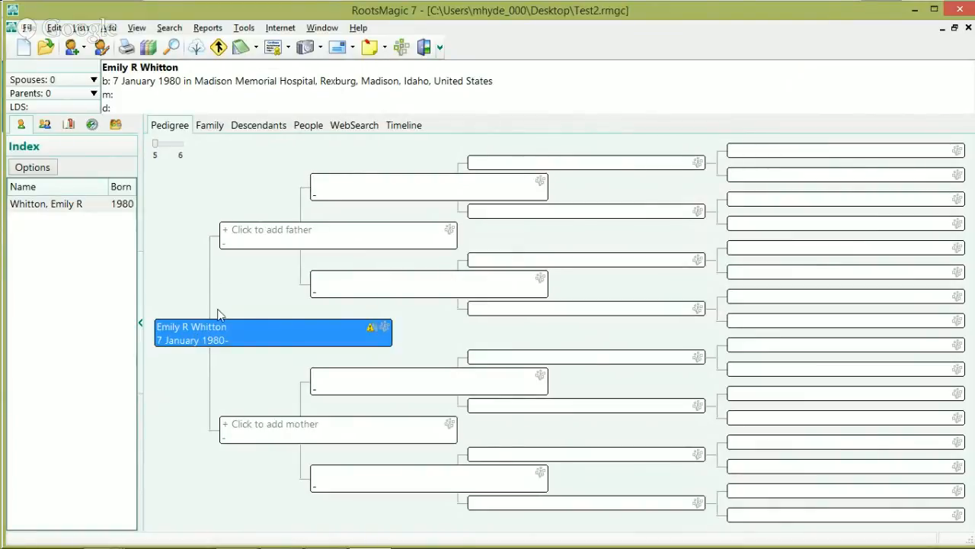
{"action": "left_click", "coordinate": [281, 240]}
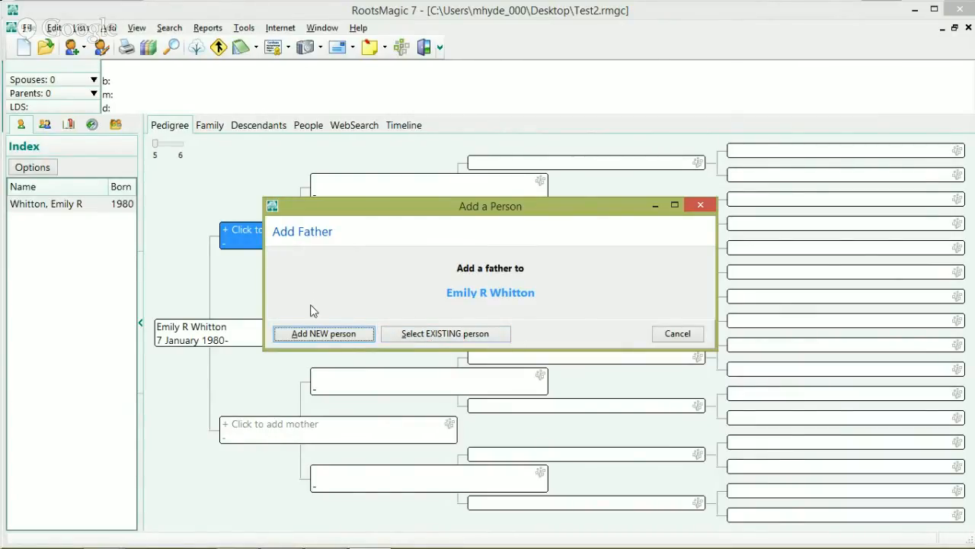
{"action": "left_click", "coordinate": [319, 335]}
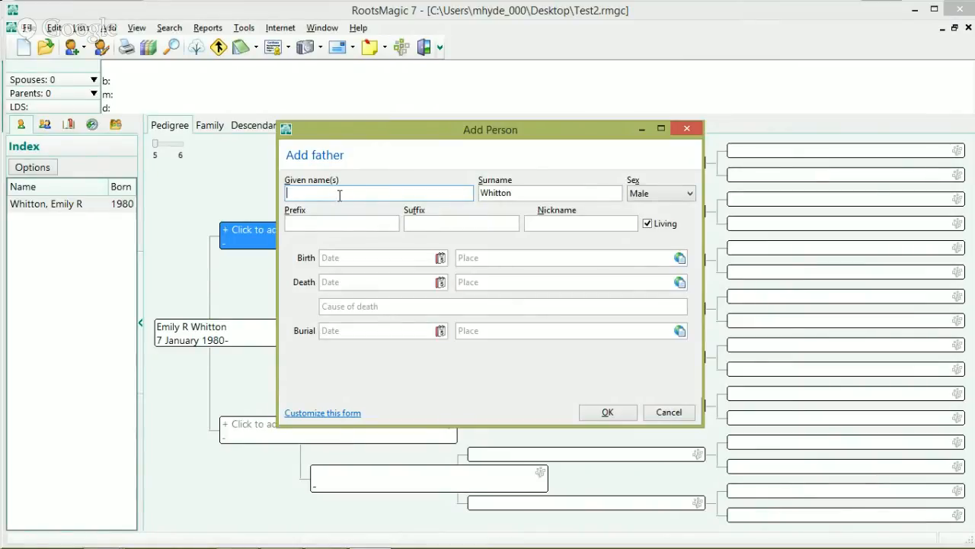
{"action": "type", "text": "Paul"}
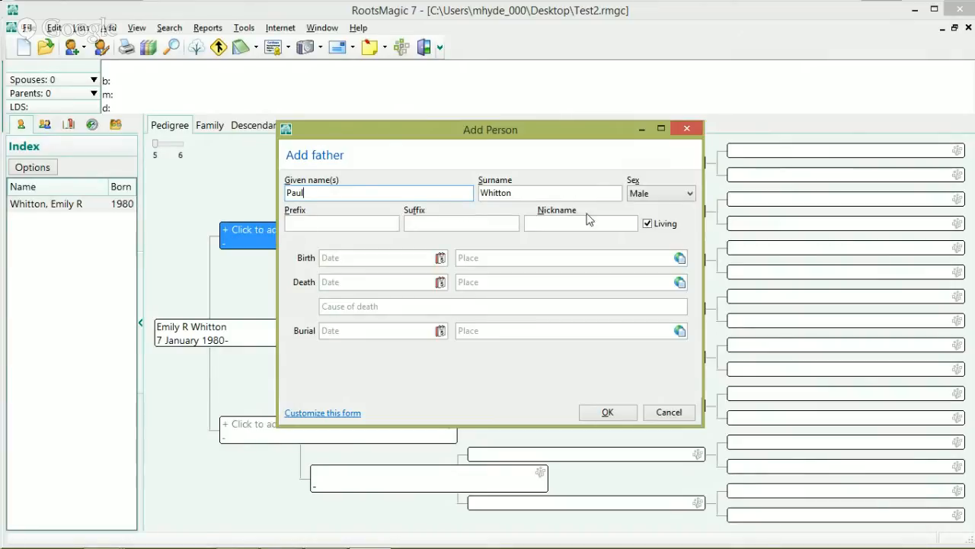
{"action": "left_click", "coordinate": [646, 222]}
{"action": "left_click", "coordinate": [646, 223]}
{"action": "left_click", "coordinate": [607, 413]}
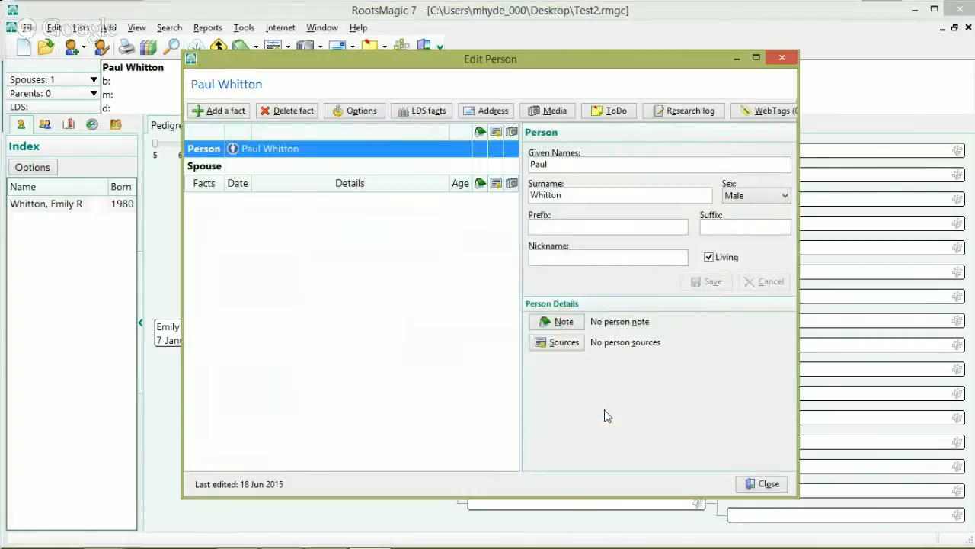
{"action": "left_click", "coordinate": [762, 484]}
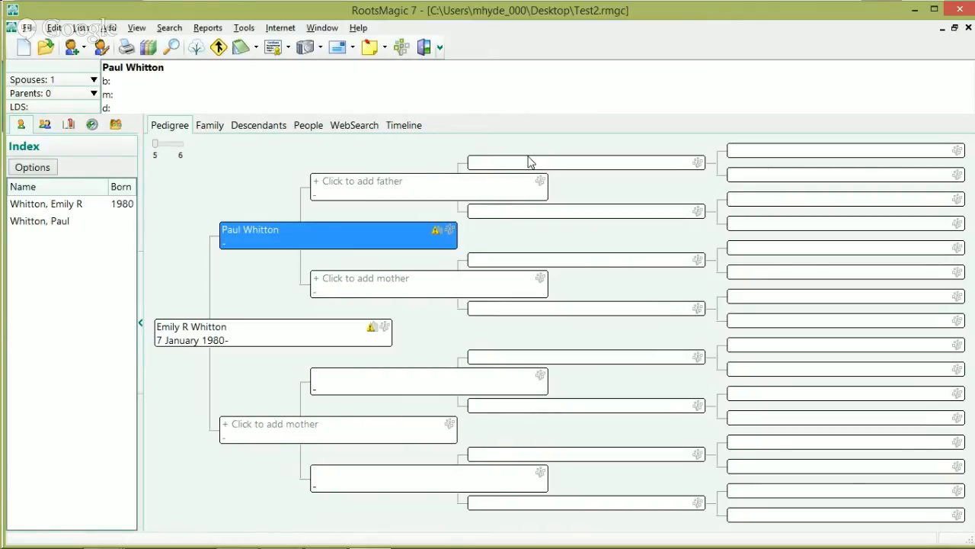
{"action": "left_click", "coordinate": [423, 185]}
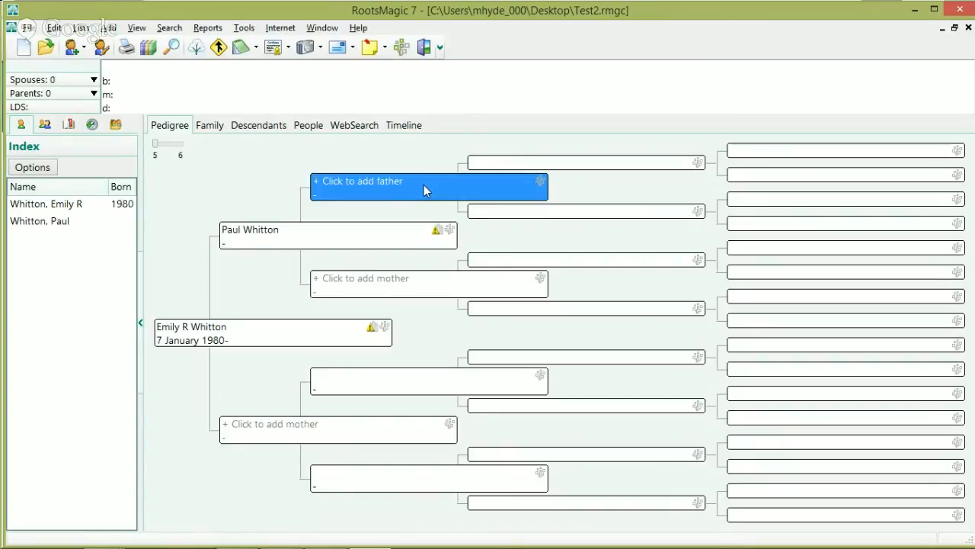
{"action": "left_click", "coordinate": [339, 335]}
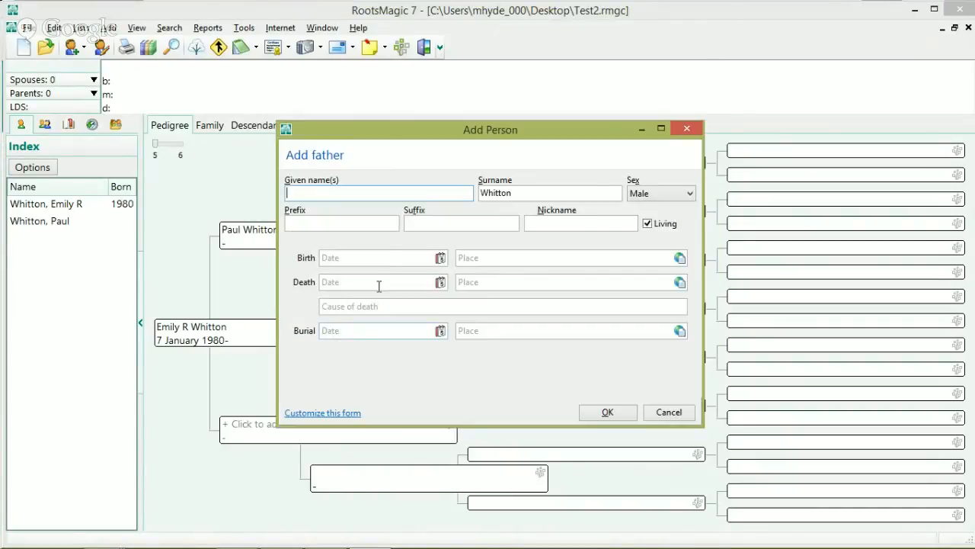
{"action": "type", "text": "Gerald Allen"}
{"action": "key", "text": "Tab"}
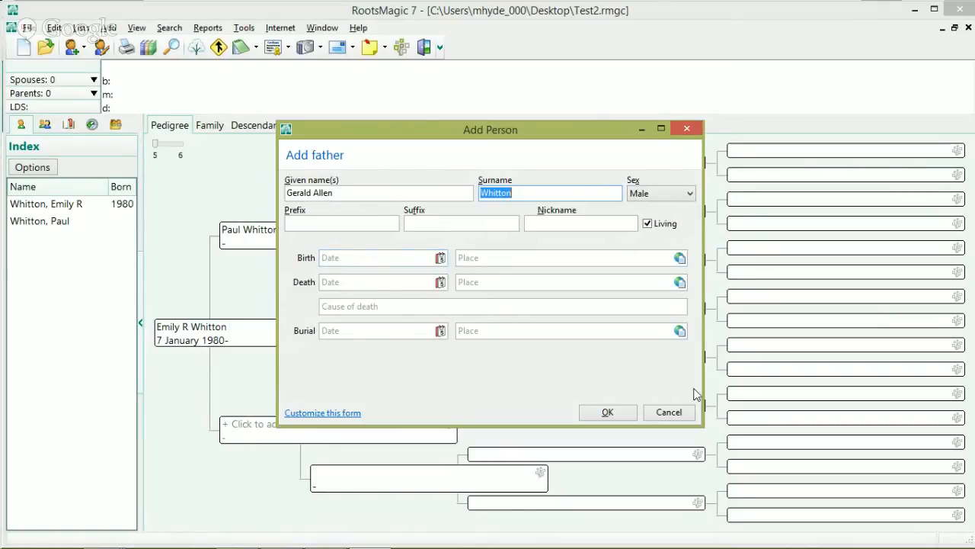
{"action": "left_click", "coordinate": [608, 411]}
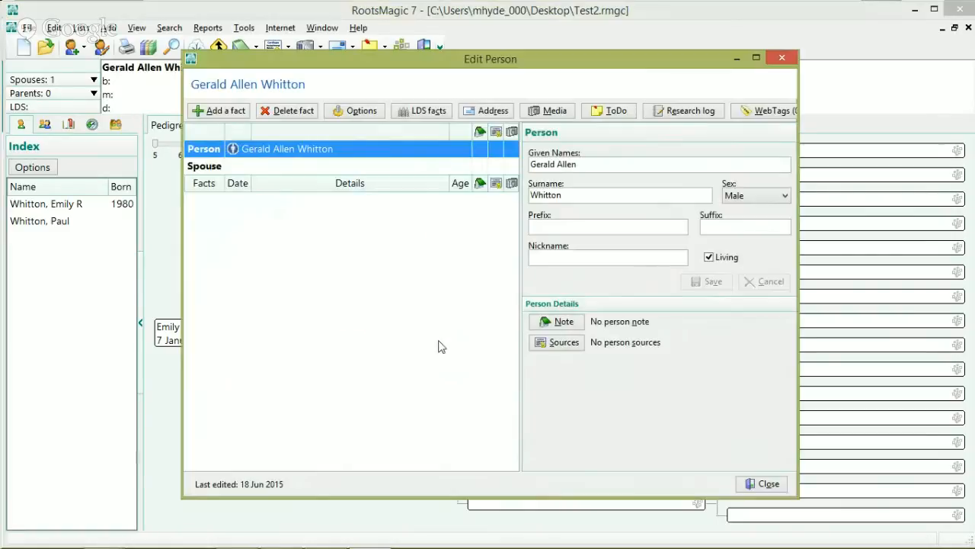
{"action": "left_click", "coordinate": [759, 484]}
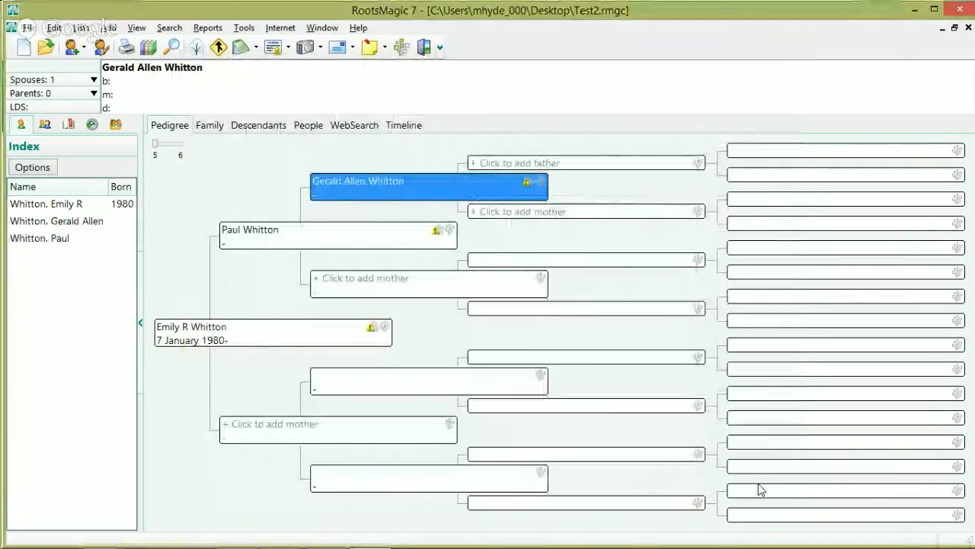
{"action": "left_click", "coordinate": [385, 329]}
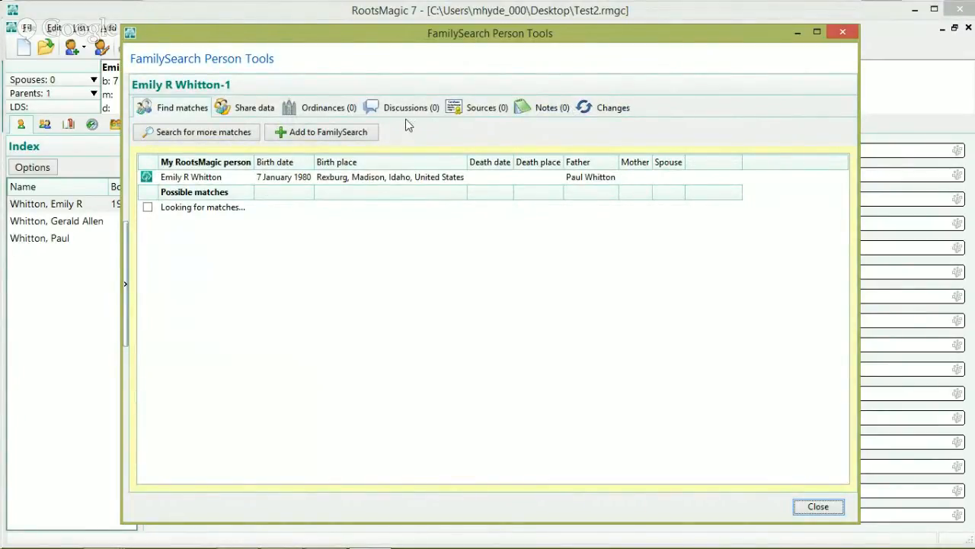
{"action": "left_click", "coordinate": [819, 507]}
{"action": "double_click", "coordinate": [316, 247]}
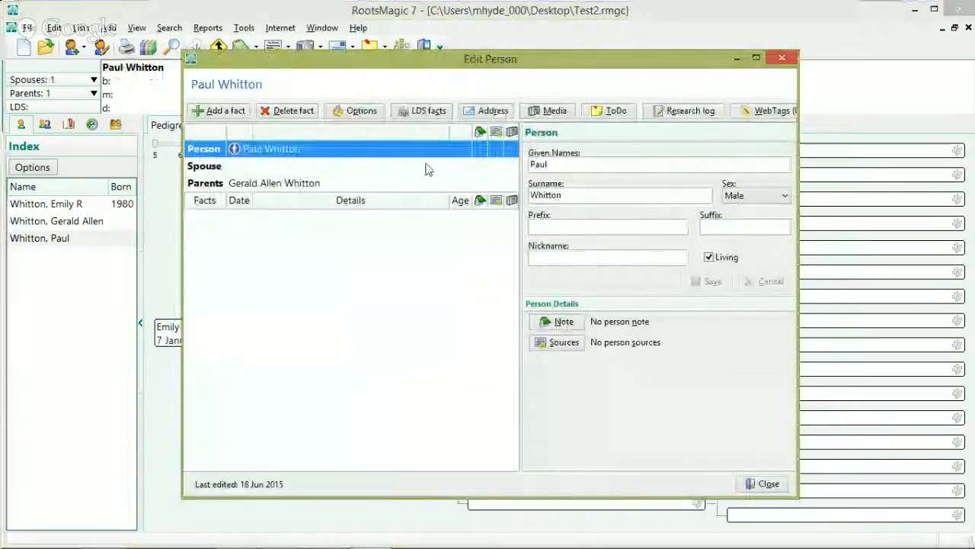
Step: Change Paul's given names to 'David Paul', save, and return to Emily in the pedigree
{"action": "left_click", "coordinate": [548, 164]}
{"action": "left_click_drag", "start_coordinate": [548, 164], "coordinate": [505, 168]}
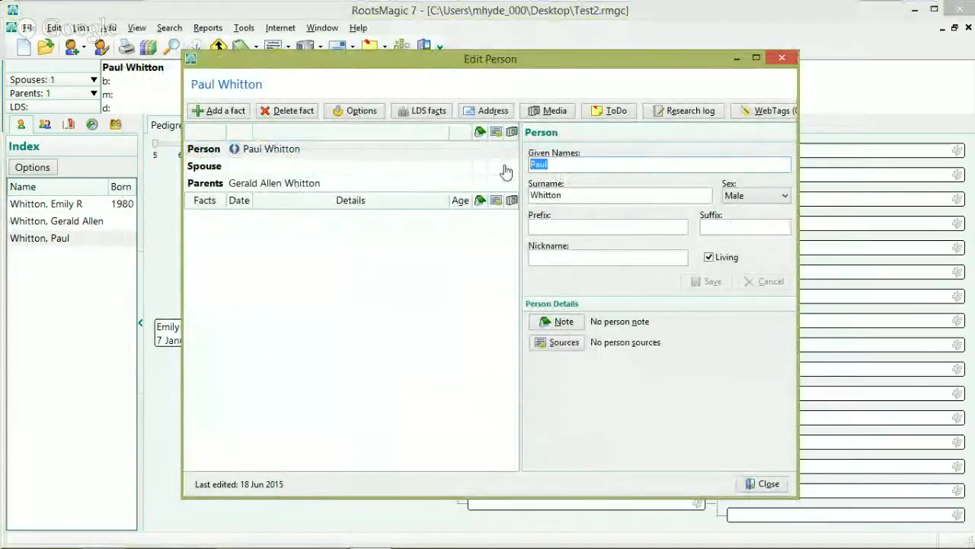
{"action": "type", "text": "David Paul"}
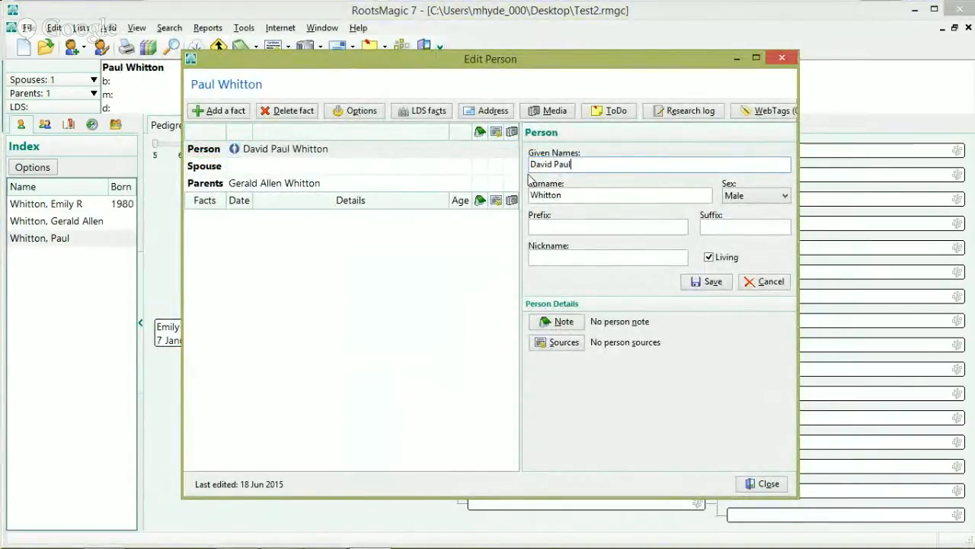
{"action": "left_click", "coordinate": [713, 286]}
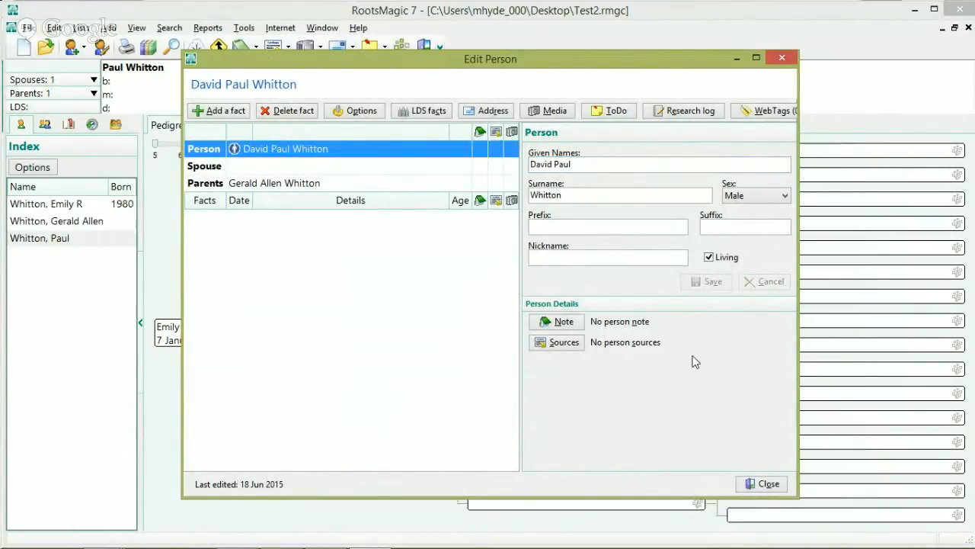
{"action": "left_click", "coordinate": [762, 483]}
{"action": "left_click", "coordinate": [233, 336]}
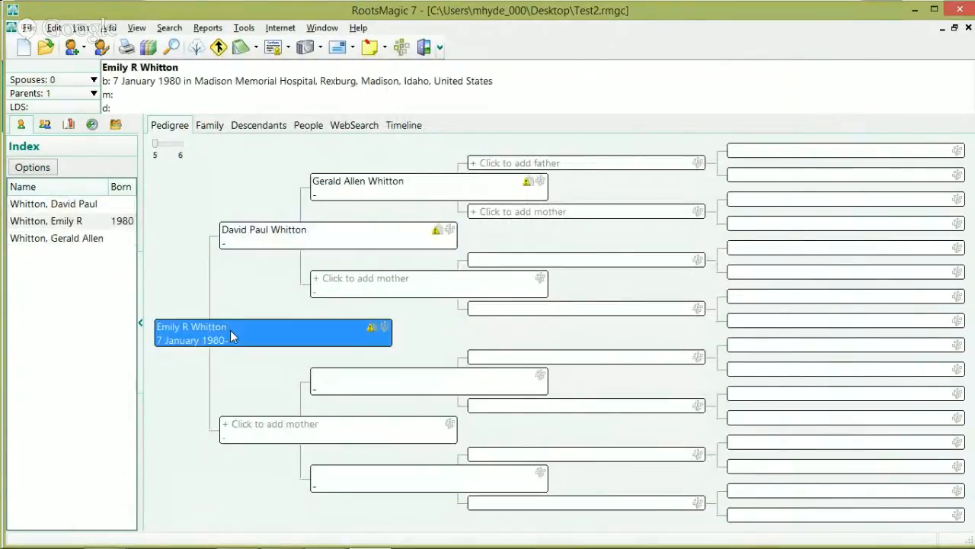
{"action": "double_click", "coordinate": [232, 337]}
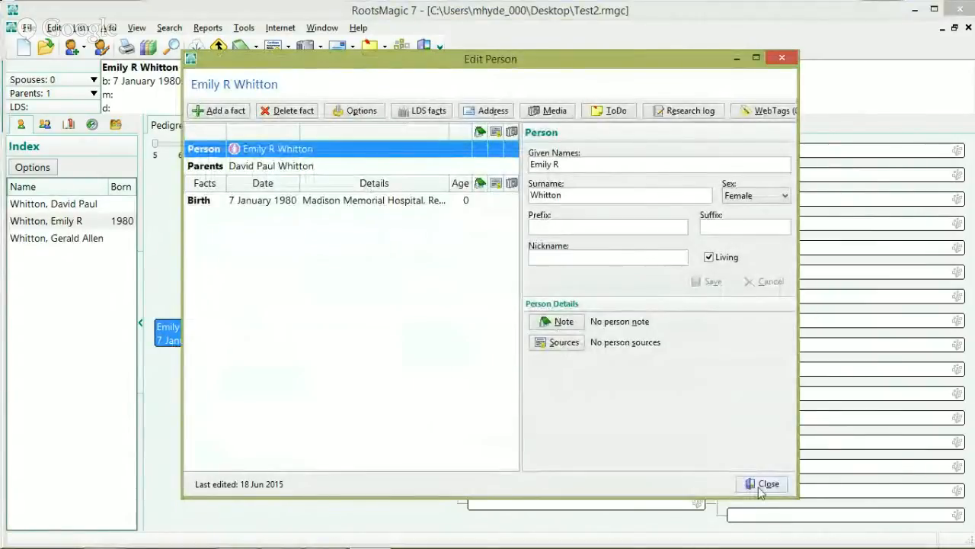
{"action": "left_click", "coordinate": [760, 487]}
{"action": "left_click", "coordinate": [382, 320]}
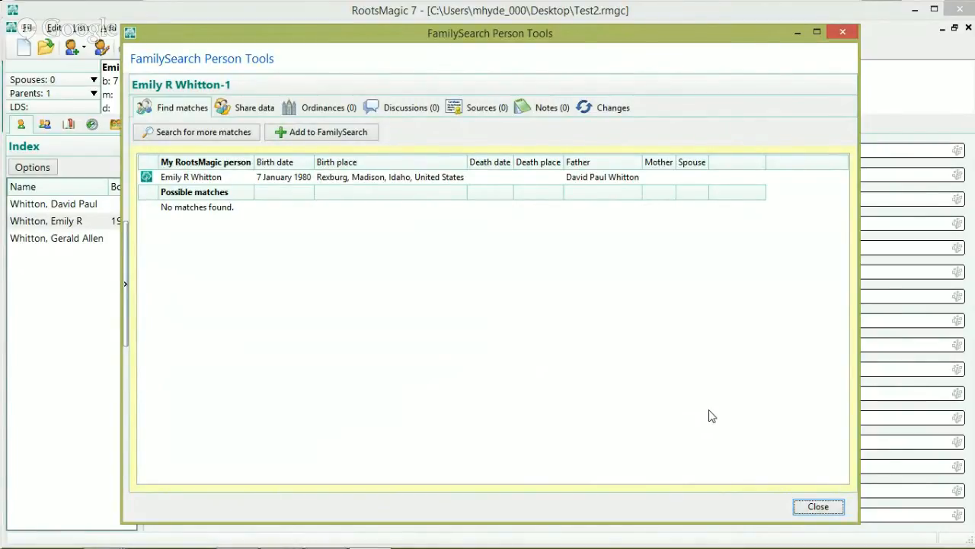
{"action": "left_click", "coordinate": [817, 508]}
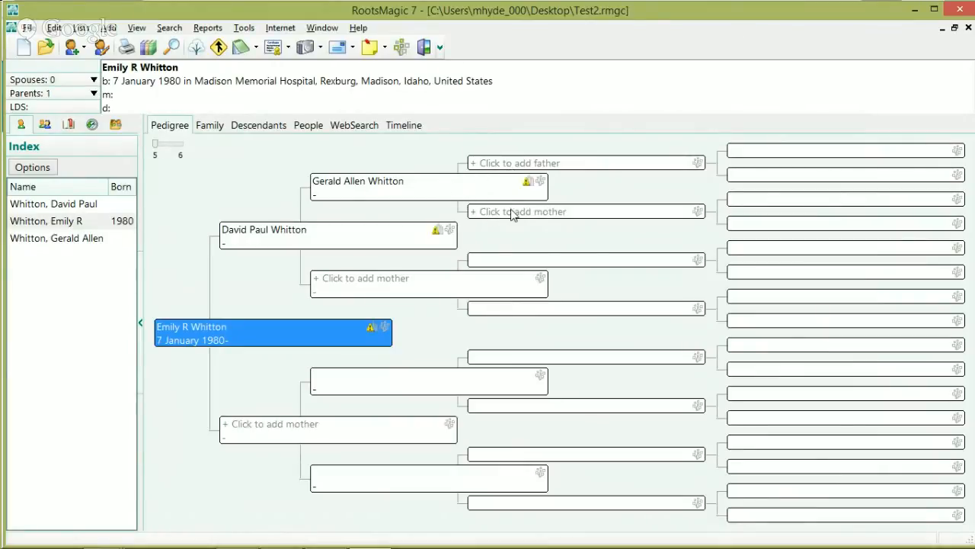
{"action": "left_click", "coordinate": [520, 164]}
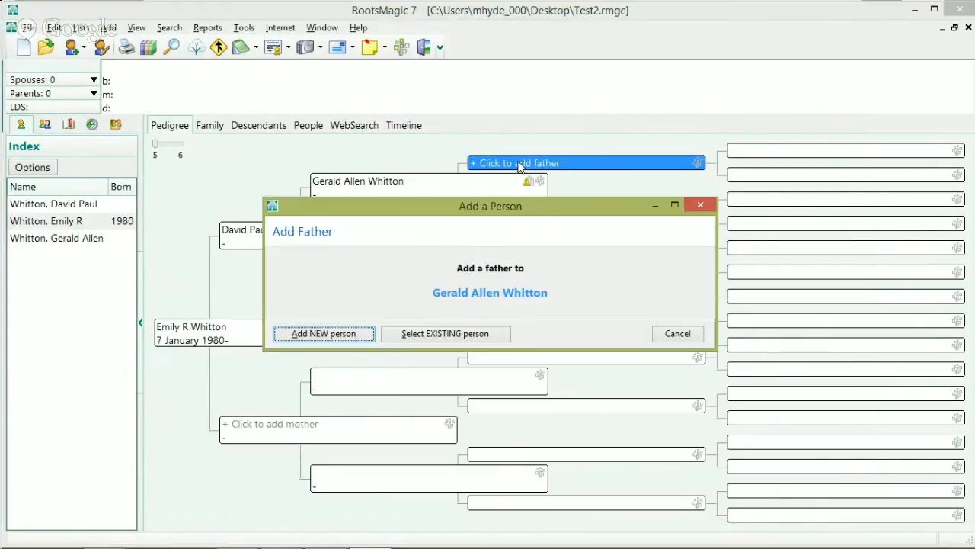
{"action": "left_click", "coordinate": [337, 333]}
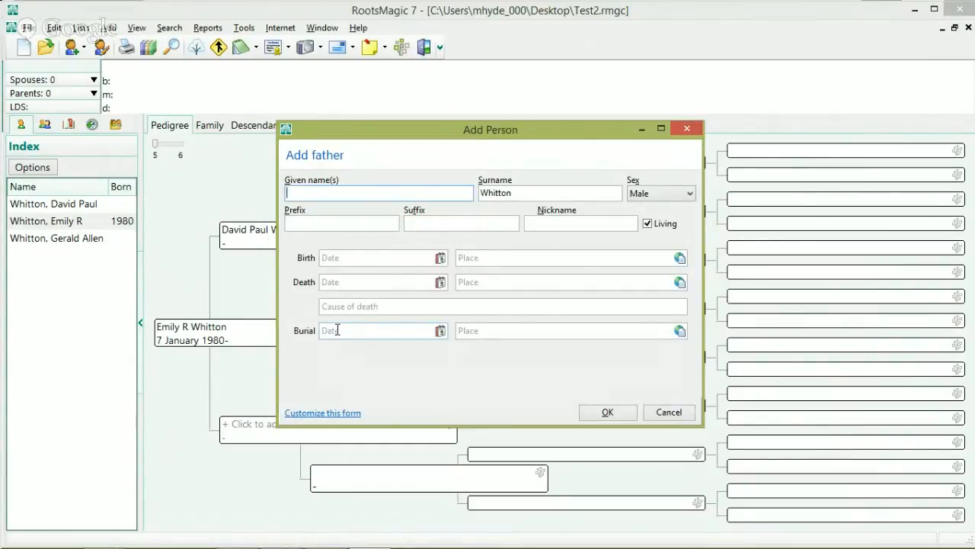
{"action": "type", "text": "Hugh"}
{"action": "key", "text": "Tab"}
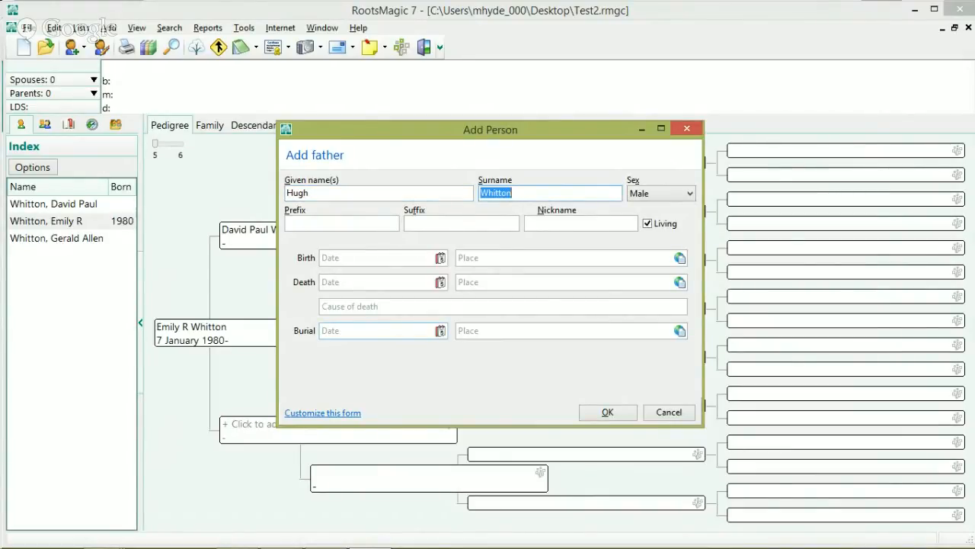
{"action": "key", "text": "BackSpace"}
{"action": "left_click", "coordinate": [669, 412]}
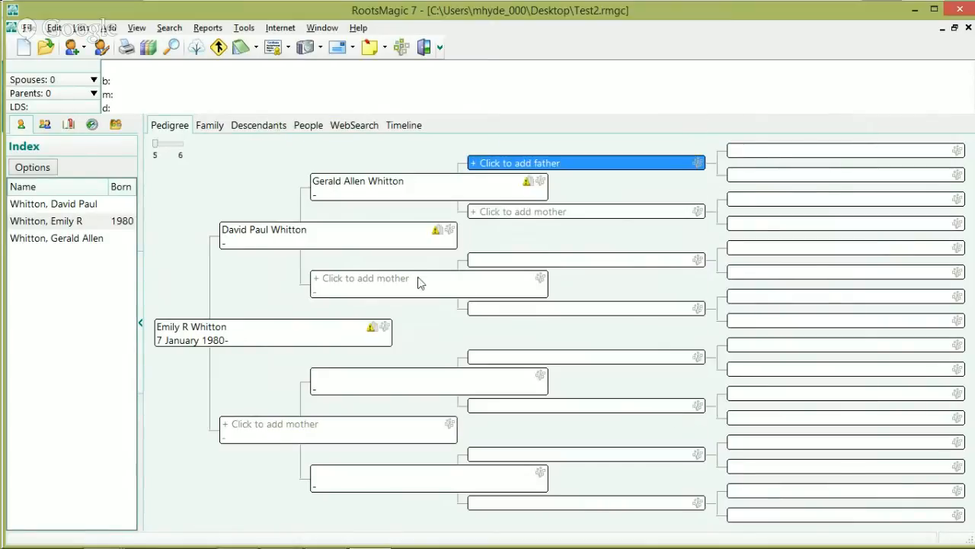
{"action": "left_click", "coordinate": [420, 279]}
{"action": "left_click", "coordinate": [341, 328]}
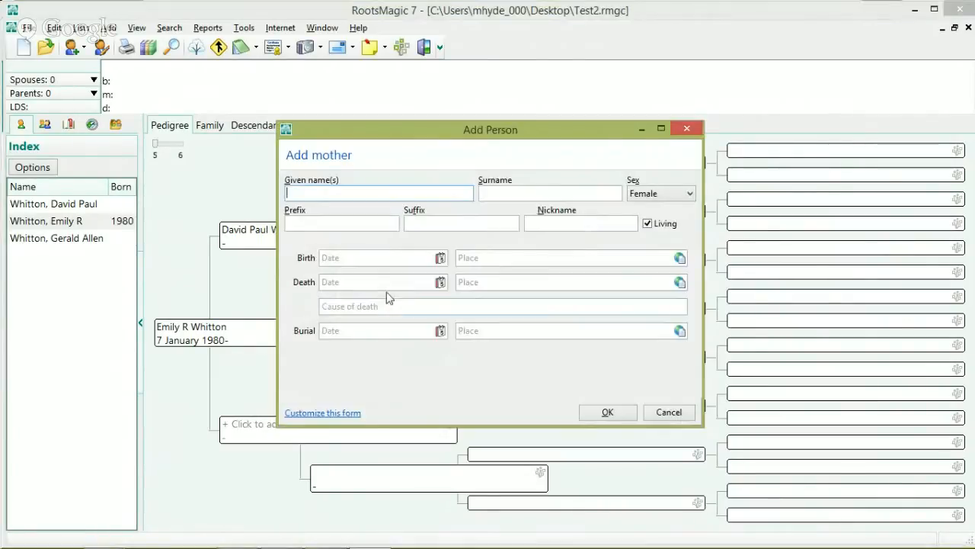
{"action": "type", "text": "Janice"}
{"action": "left_click", "coordinate": [607, 411]}
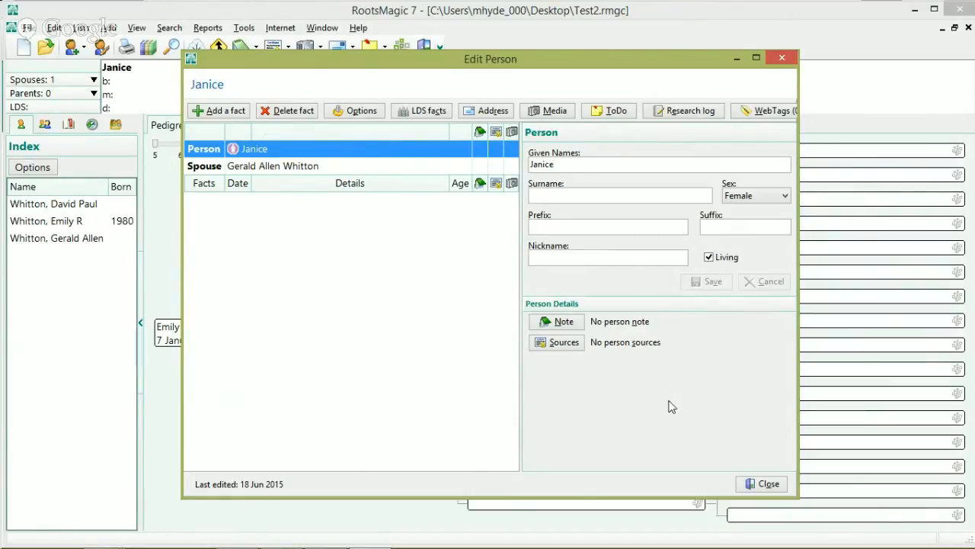
{"action": "left_click", "coordinate": [756, 484]}
{"action": "left_click", "coordinate": [564, 264]}
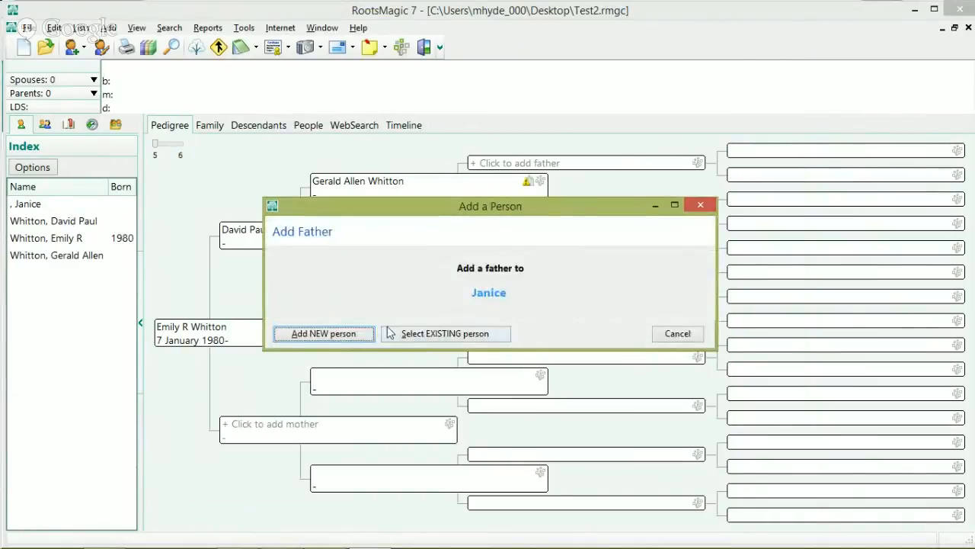
{"action": "left_click", "coordinate": [323, 333]}
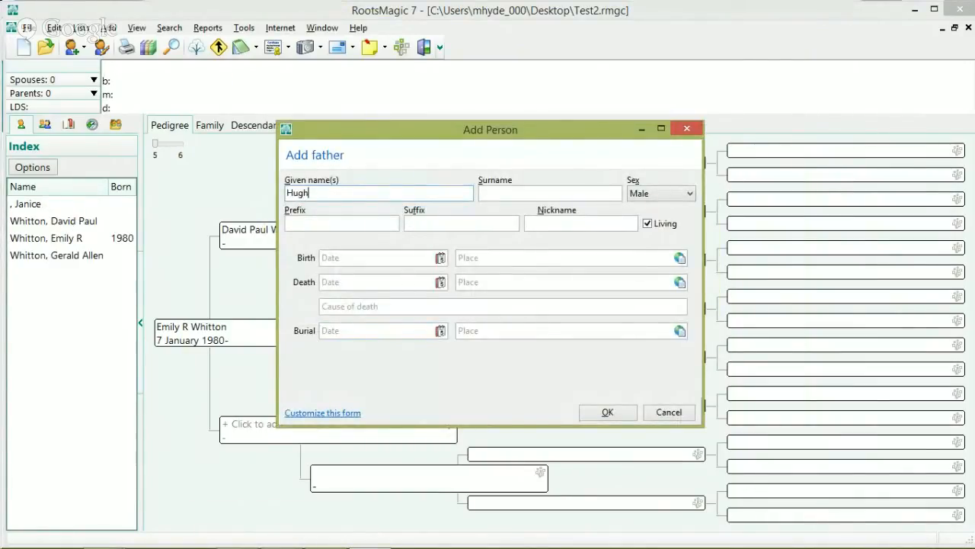
{"action": "key", "text": "Tab"}
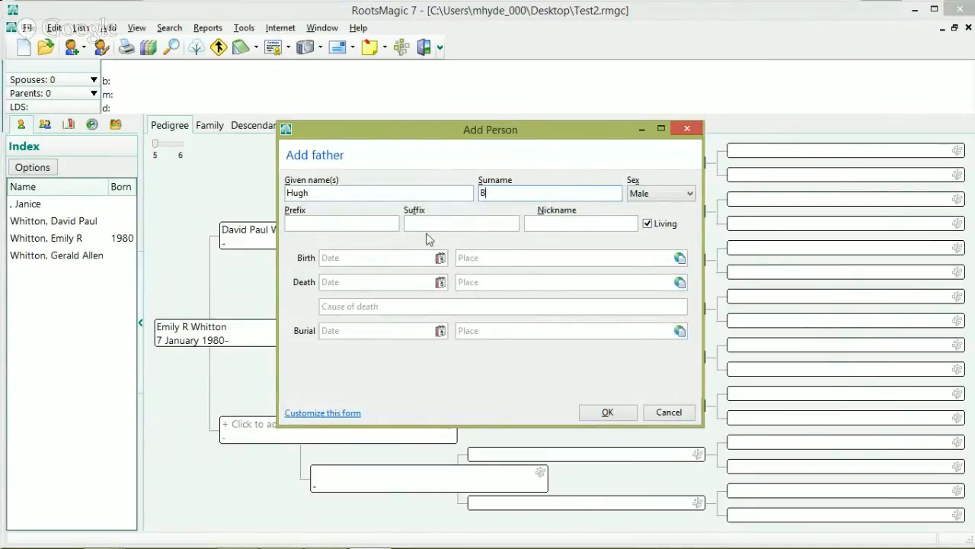
{"action": "left_click", "coordinate": [648, 224]}
{"action": "left_click", "coordinate": [362, 259]}
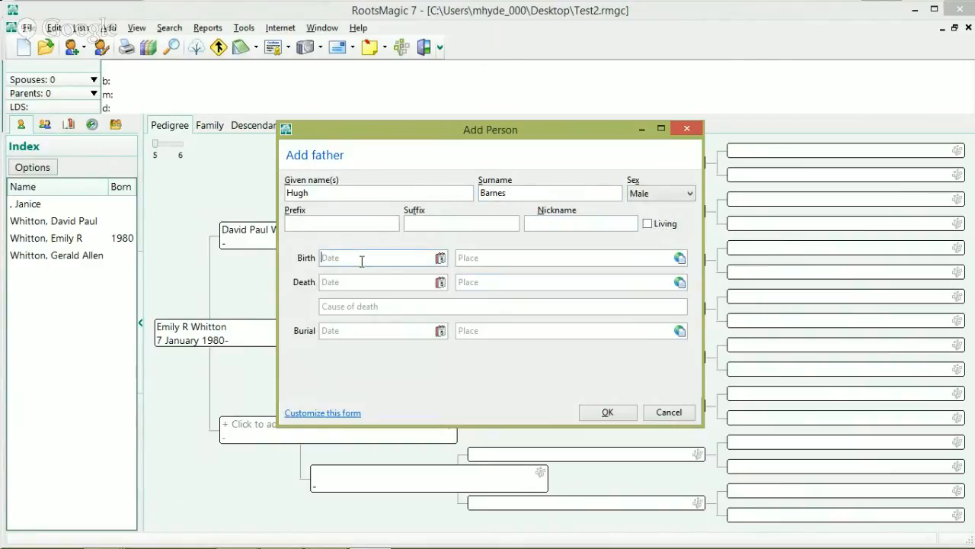
{"action": "left_click", "coordinate": [384, 283]}
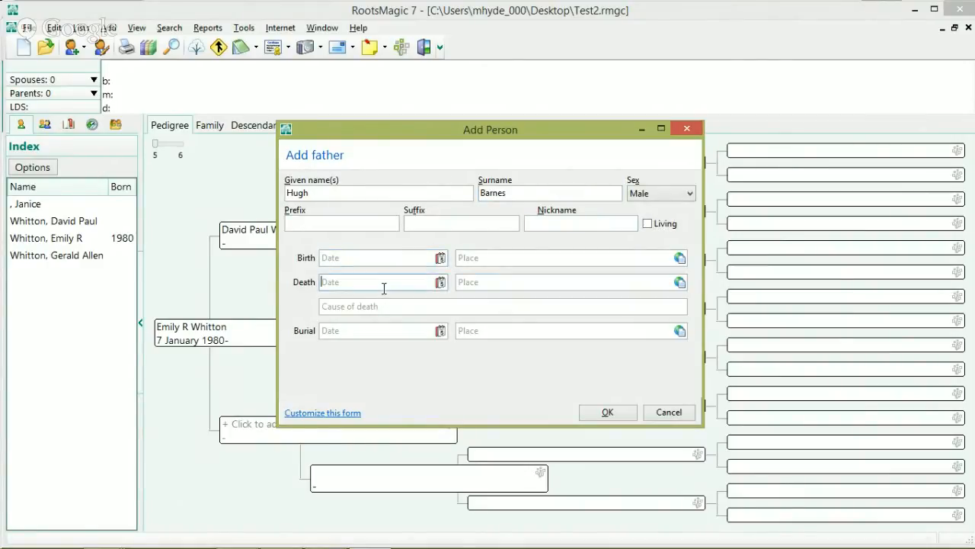
{"action": "type", "text": "14 Feb 2013d"}
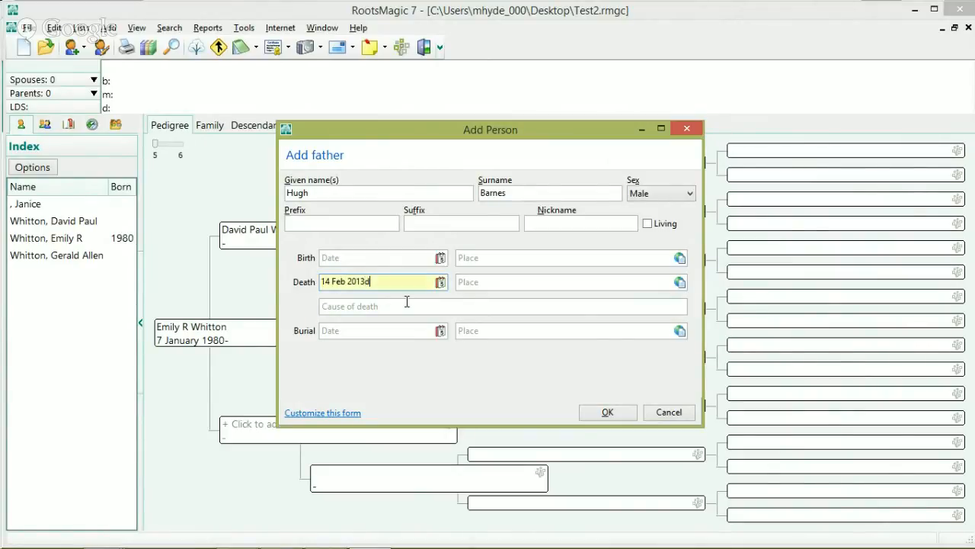
{"action": "left_click", "coordinate": [496, 283]}
{"action": "left_click", "coordinate": [422, 282]}
{"action": "key", "text": "BackSpace"}
{"action": "left_click", "coordinate": [477, 279]}
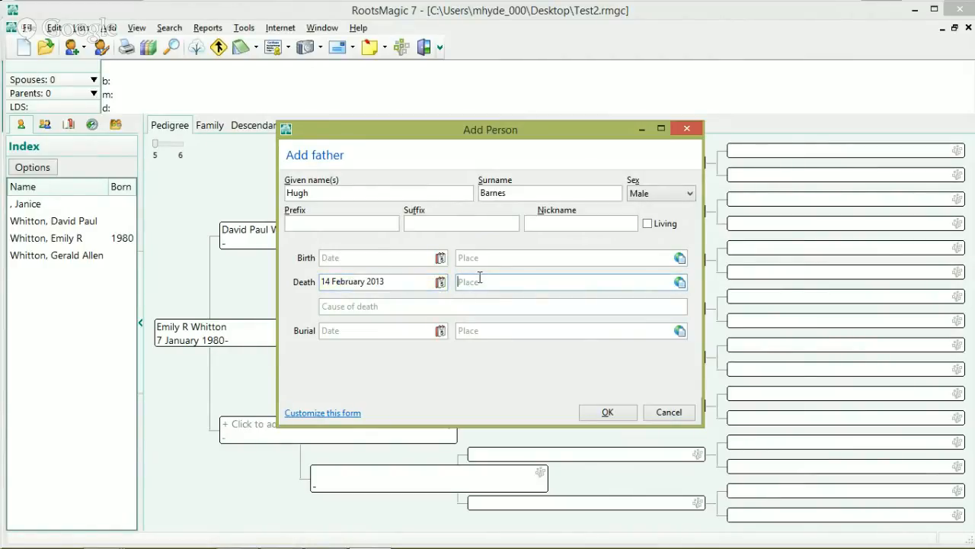
{"action": "type", "text": "Salt Lake, Ut"}
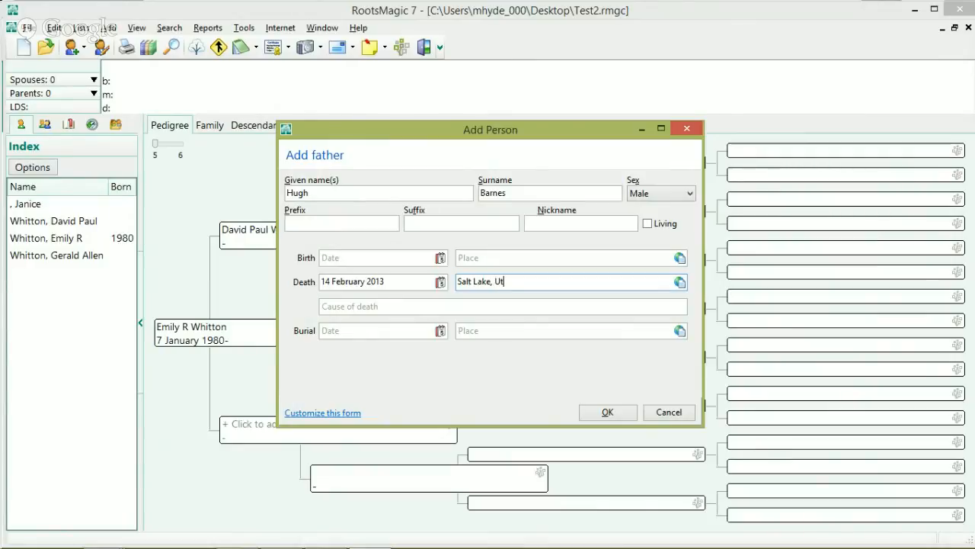
{"action": "type", "text": "ah, United "}
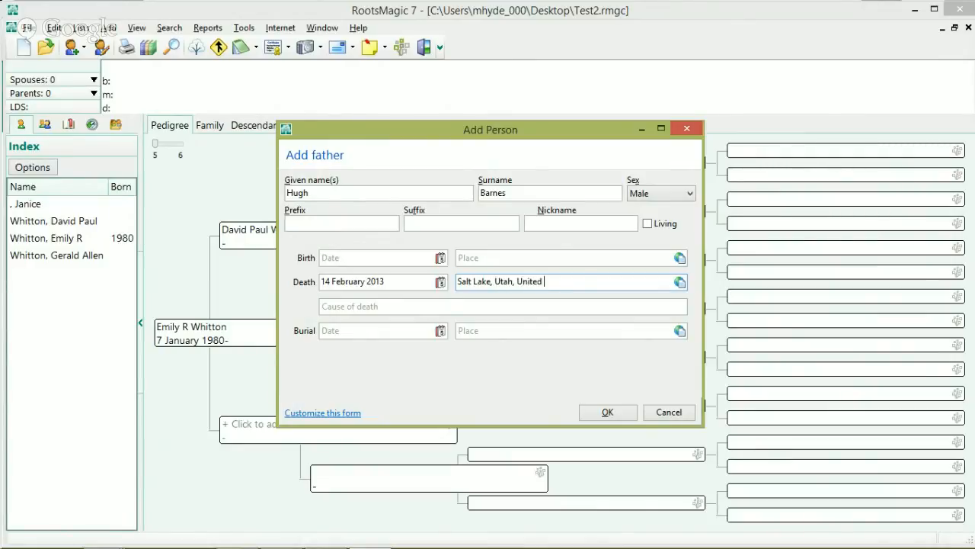
{"action": "type", "text": "States"}
{"action": "left_click", "coordinate": [481, 257]}
{"action": "type", "text": "Idaho"}
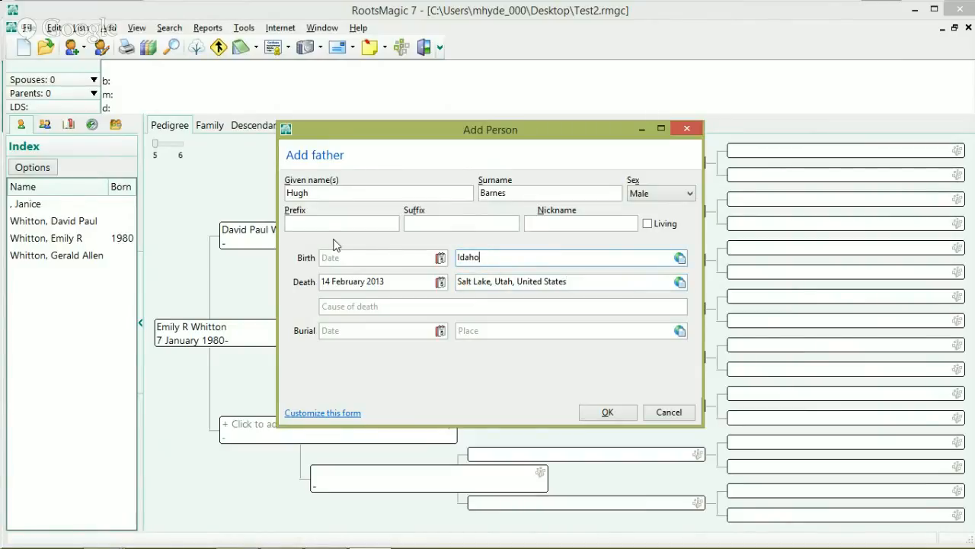
{"action": "left_click", "coordinate": [344, 257]}
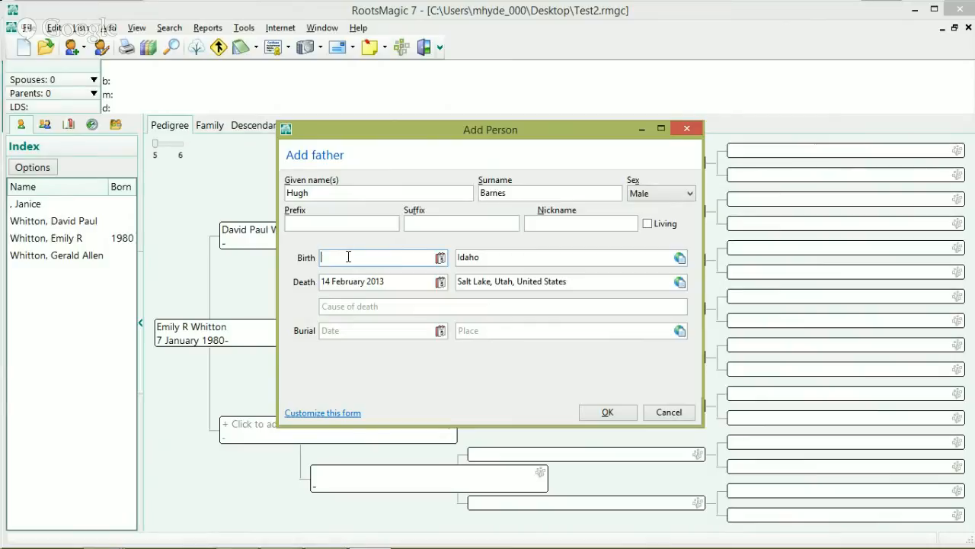
{"action": "type", "text": "1908"}
{"action": "left_click", "coordinate": [597, 416]}
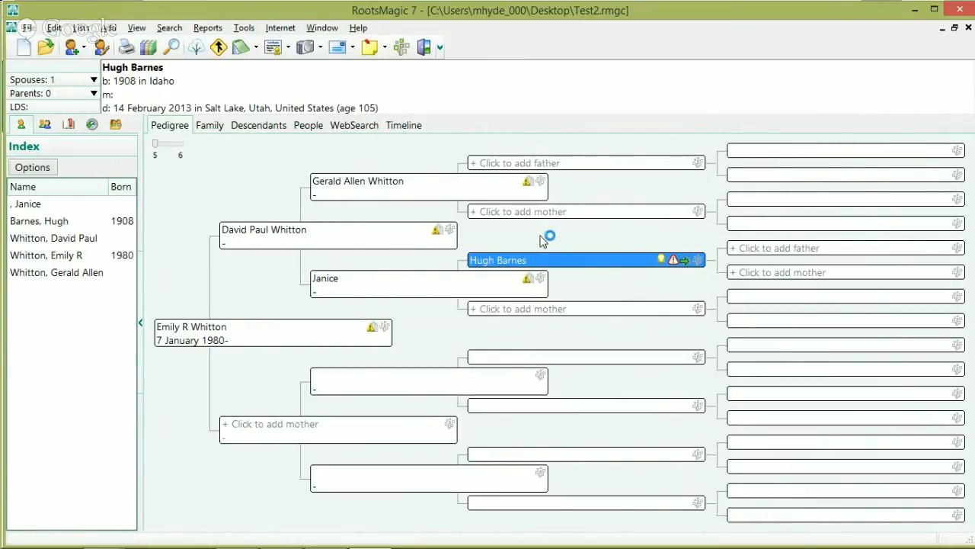
{"action": "left_click", "coordinate": [697, 259]}
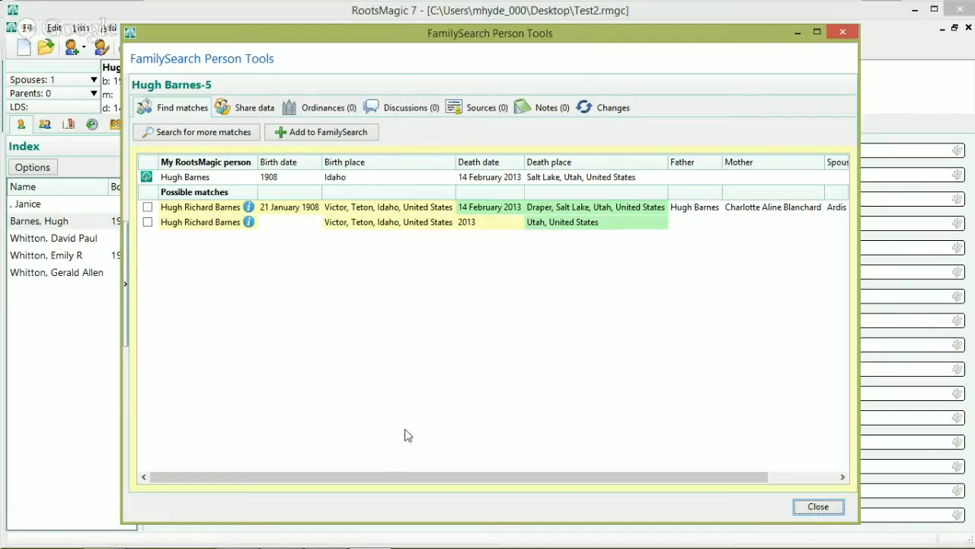
{"action": "left_click_drag", "start_coordinate": [337, 475], "coordinate": [261, 462]}
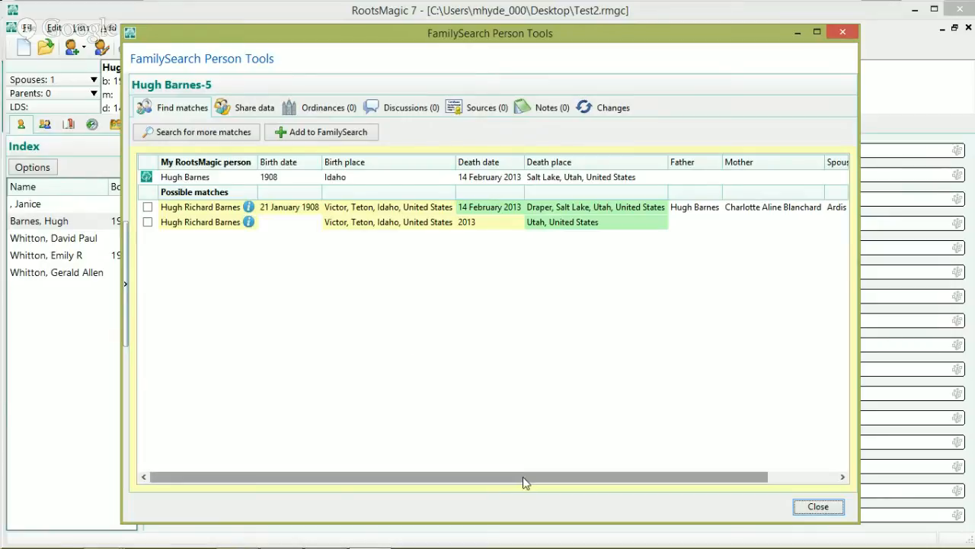
{"action": "left_click_drag", "start_coordinate": [523, 482], "coordinate": [678, 480]}
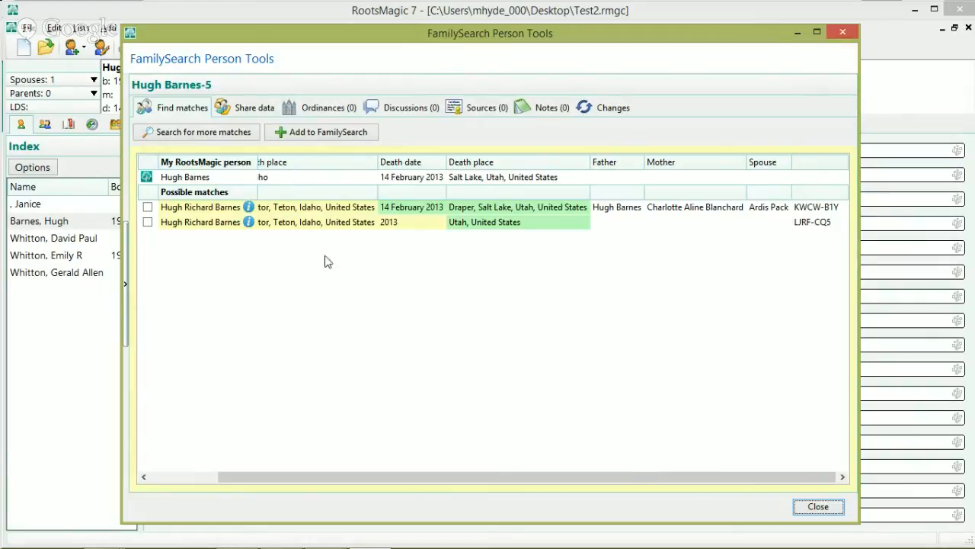
{"action": "left_click_drag", "start_coordinate": [500, 478], "coordinate": [322, 439]}
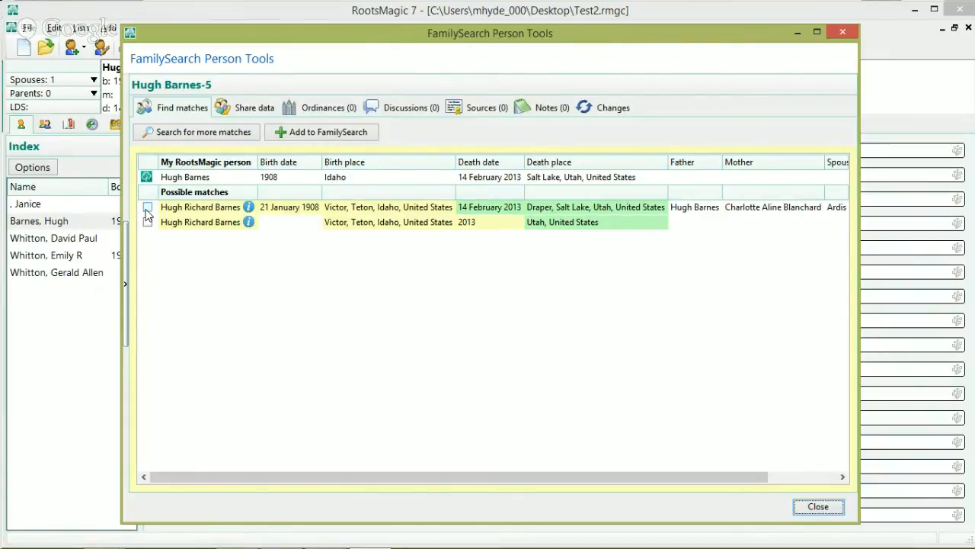
{"action": "left_click", "coordinate": [147, 207]}
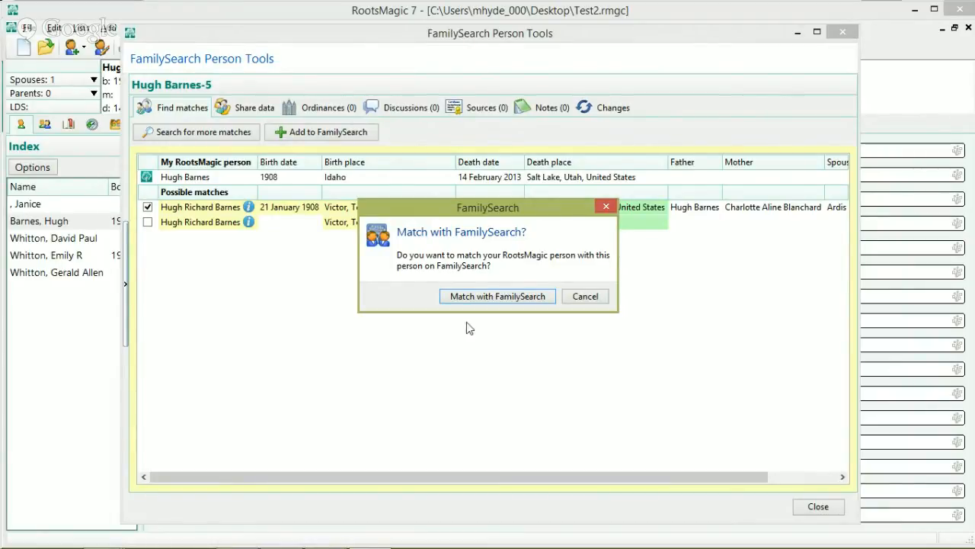
{"action": "left_click", "coordinate": [500, 299]}
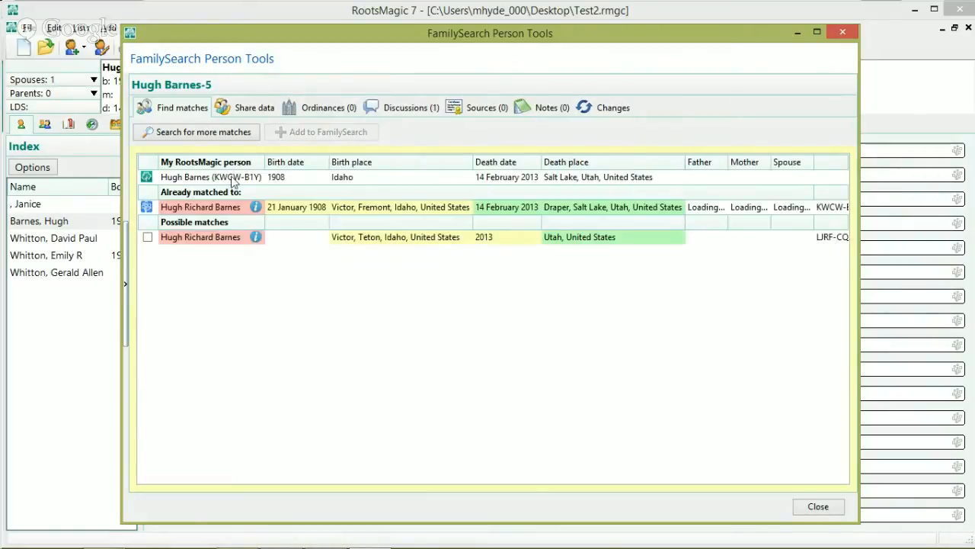
{"action": "left_click", "coordinate": [813, 509]}
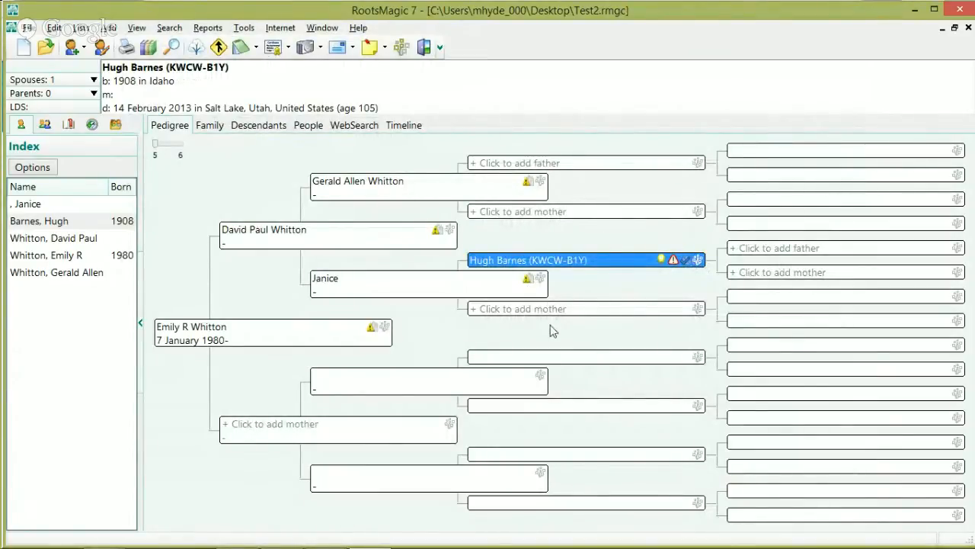
{"action": "left_click", "coordinate": [584, 313]}
{"action": "left_click", "coordinate": [682, 334]}
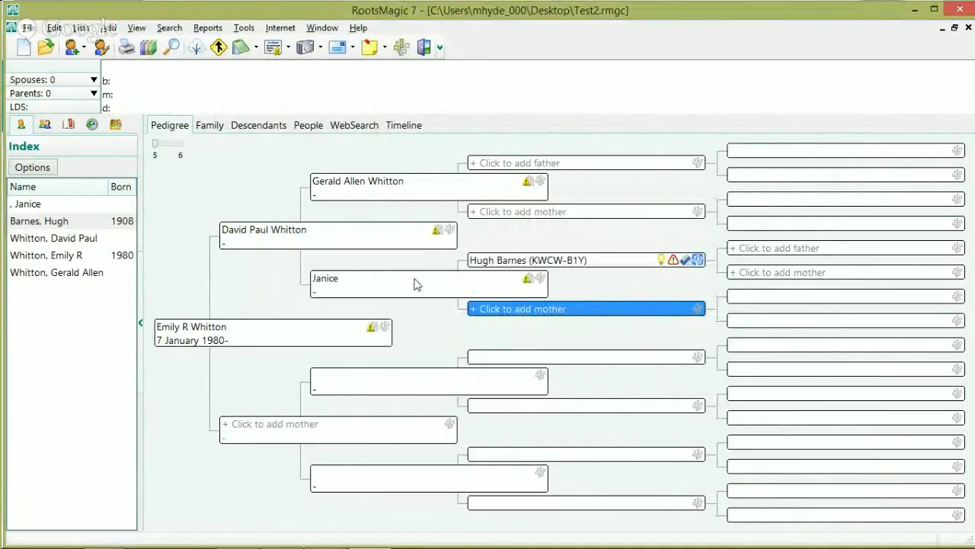
{"action": "left_click", "coordinate": [256, 329]}
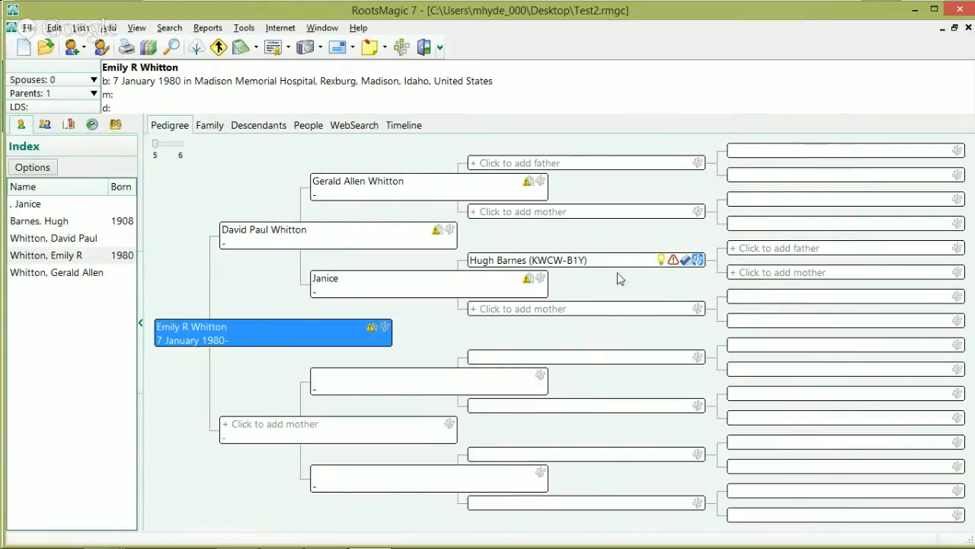
{"action": "left_click", "coordinate": [674, 260]}
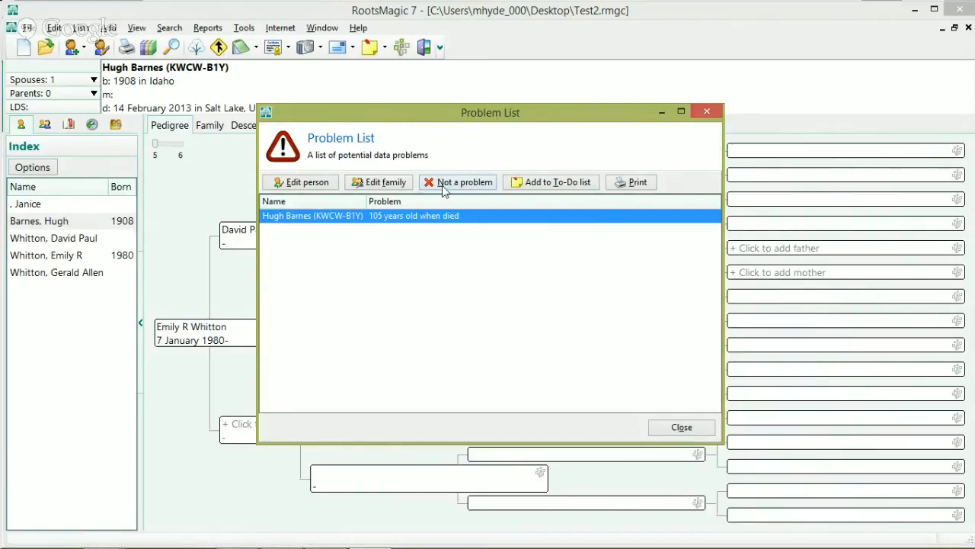
Step: Mark Hugh's 105-years-old death warning as not a problem, dismiss WebHints, and open his FamilySearch tools
{"action": "left_click", "coordinate": [449, 184]}
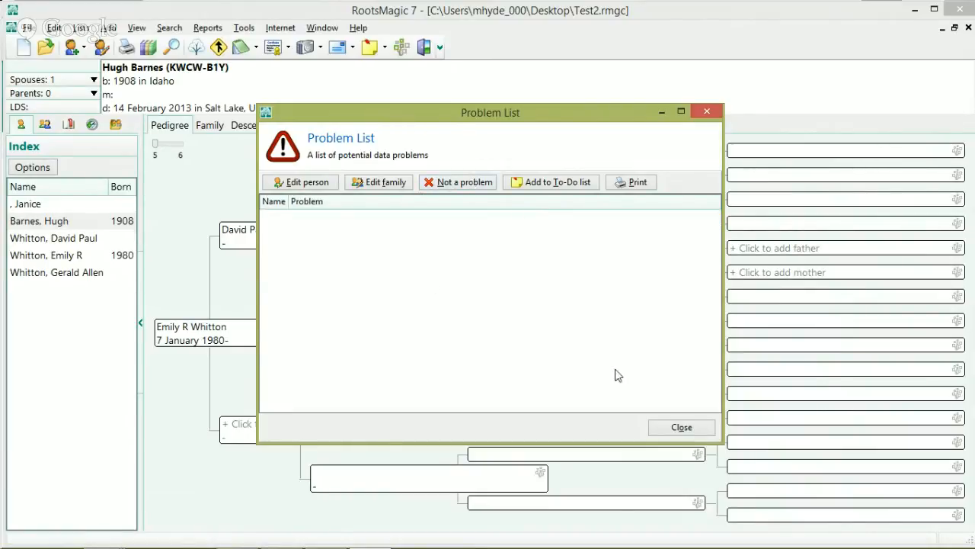
{"action": "left_click", "coordinate": [685, 428]}
{"action": "left_click", "coordinate": [656, 383]}
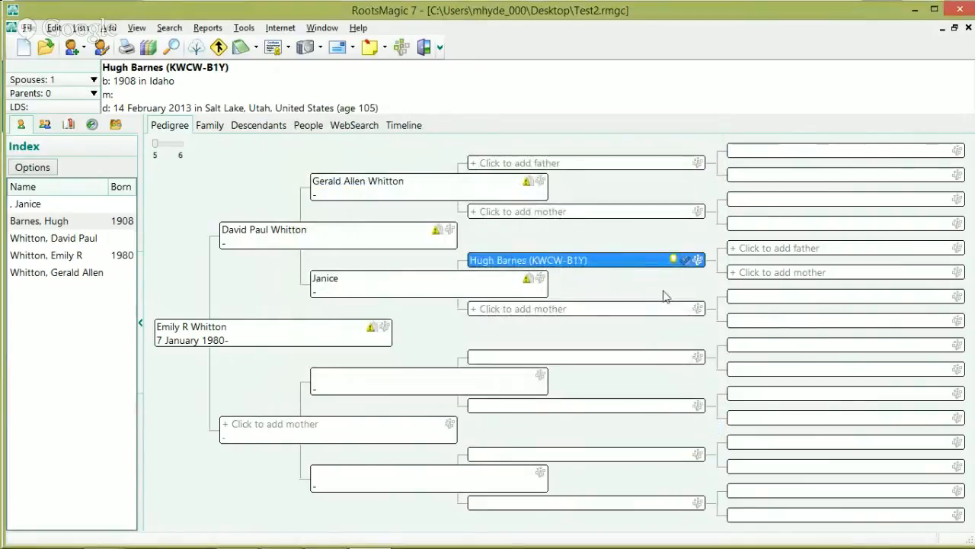
{"action": "left_click", "coordinate": [697, 260]}
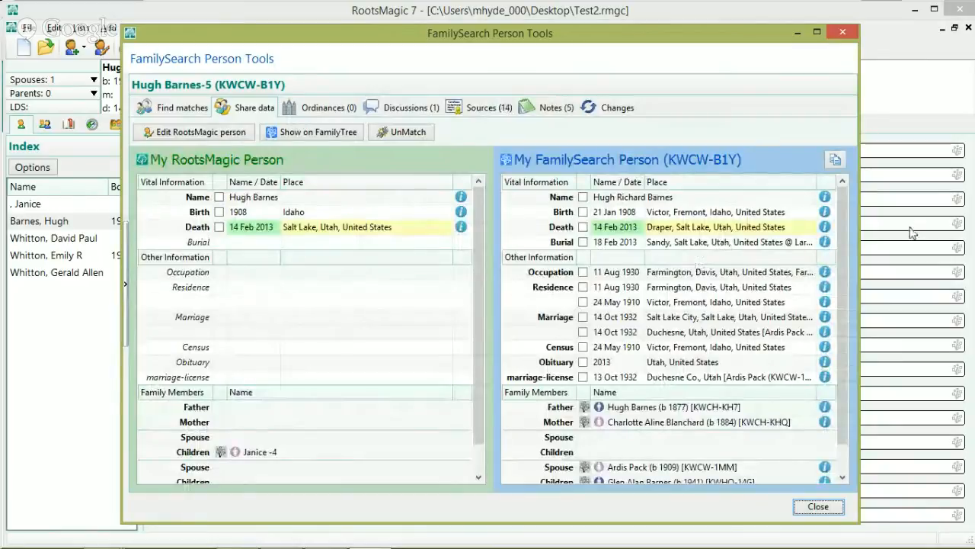
{"action": "scroll", "coordinate": [834, 305], "scroll_direction": "down", "scroll_amount": 1}
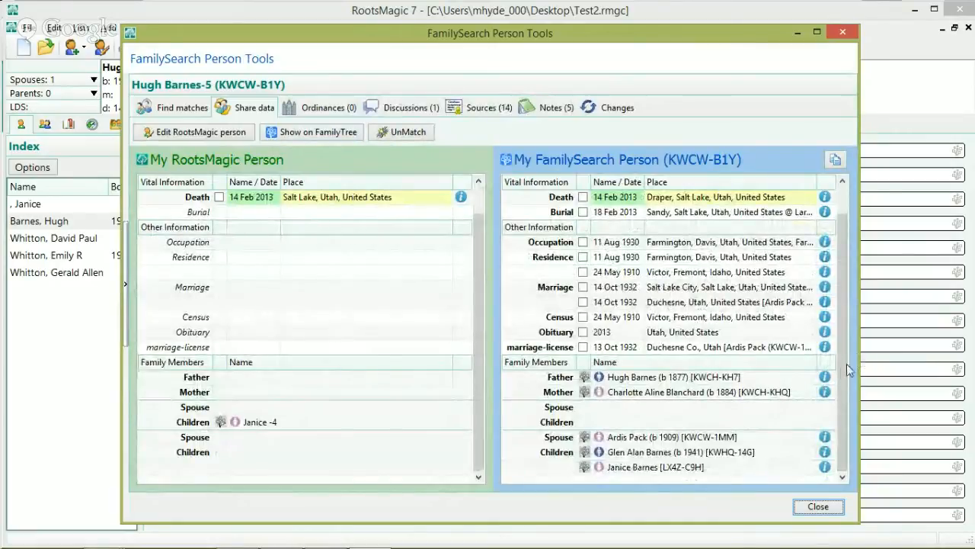
{"action": "scroll", "coordinate": [843, 267], "scroll_direction": "up", "scroll_amount": 1}
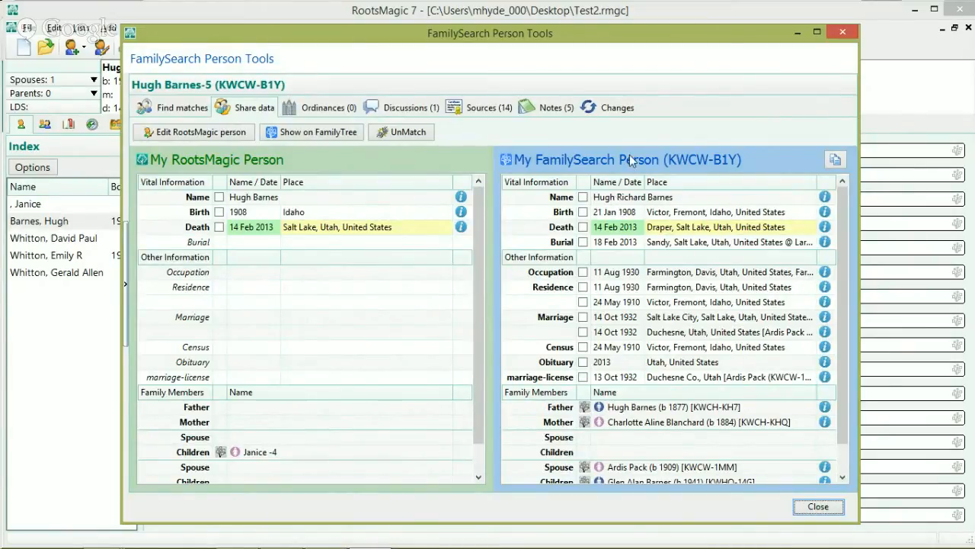
{"action": "left_click", "coordinate": [584, 200]}
{"action": "left_click", "coordinate": [583, 198]}
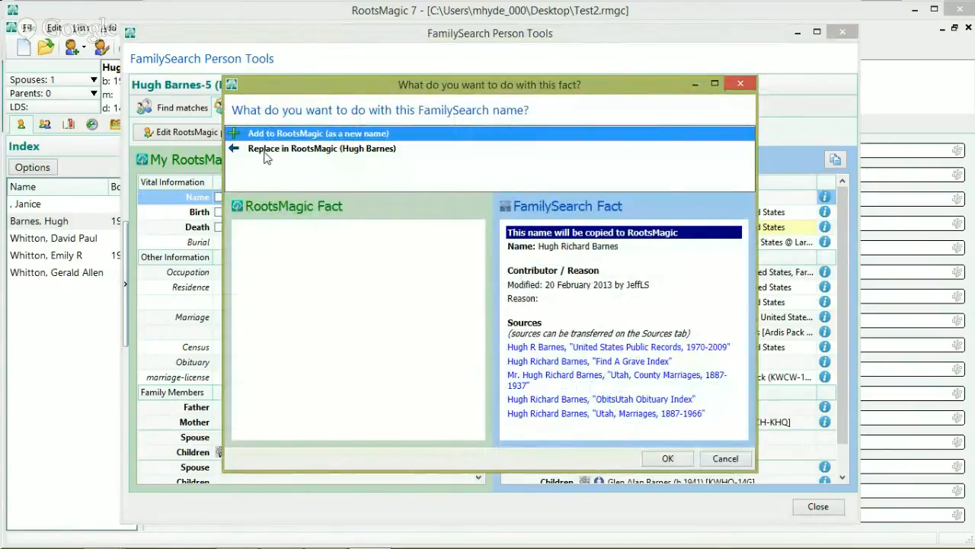
{"action": "left_click", "coordinate": [267, 149]}
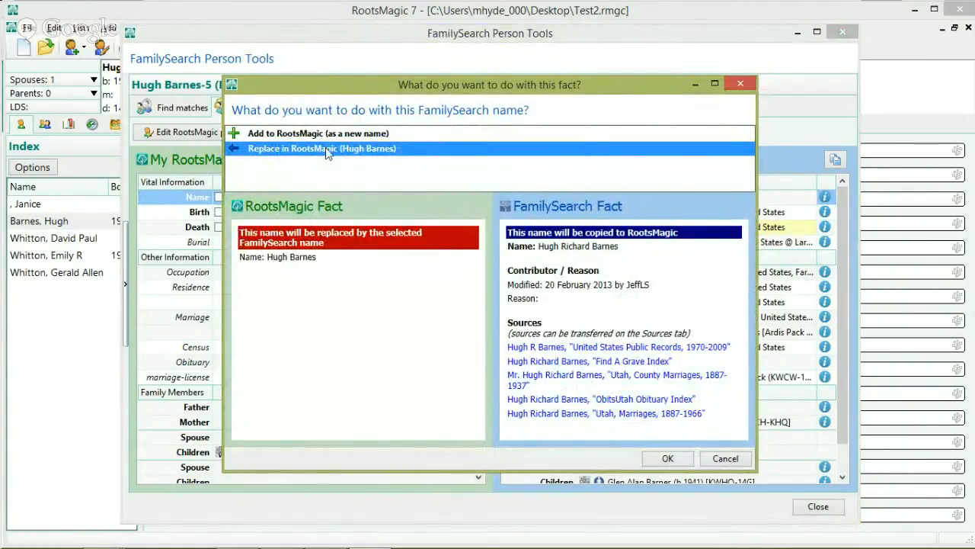
{"action": "left_click", "coordinate": [668, 458]}
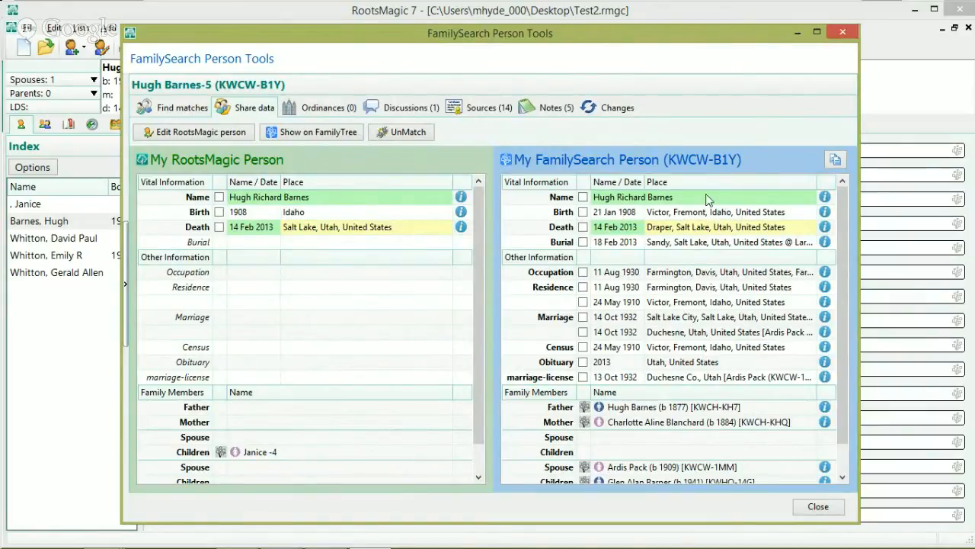
Step: Replace his birth with FamilySearch's 21 Jan 1908 in Victor, Fremont, Idaho
{"action": "left_click", "coordinate": [583, 213]}
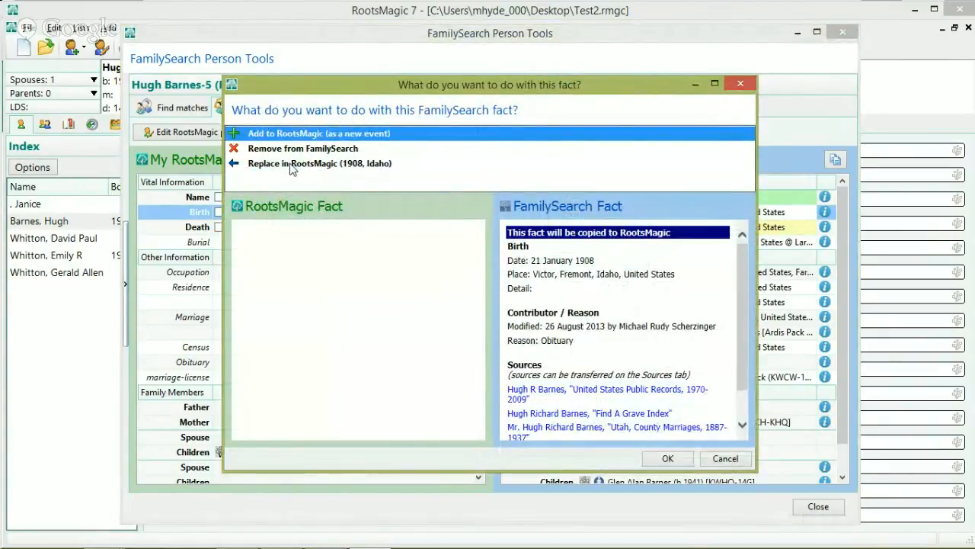
{"action": "left_click", "coordinate": [290, 164]}
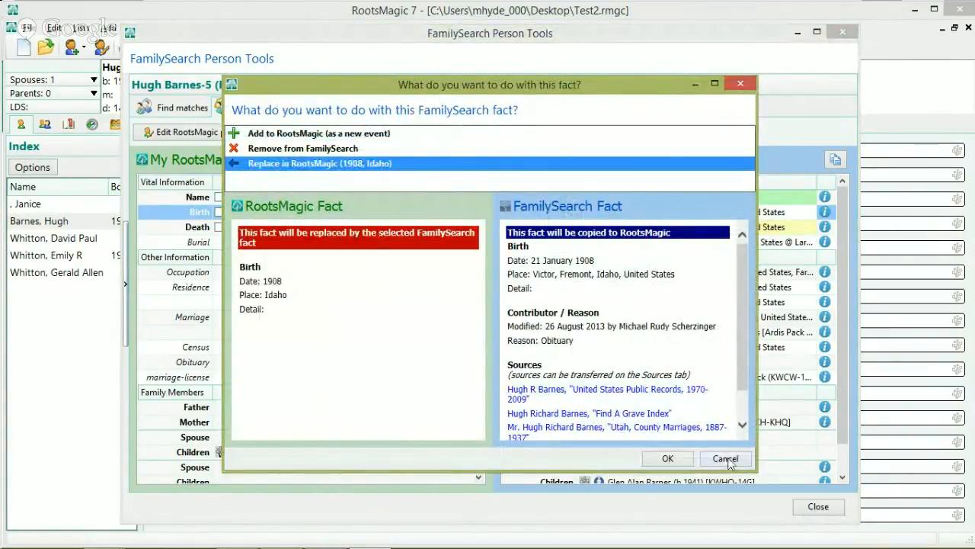
{"action": "left_click", "coordinate": [667, 457]}
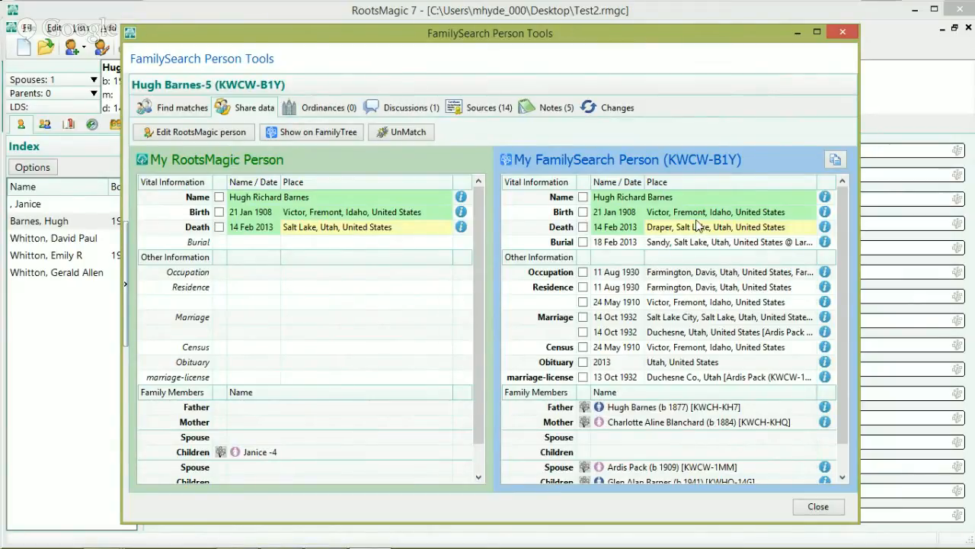
{"action": "left_click", "coordinate": [219, 228]}
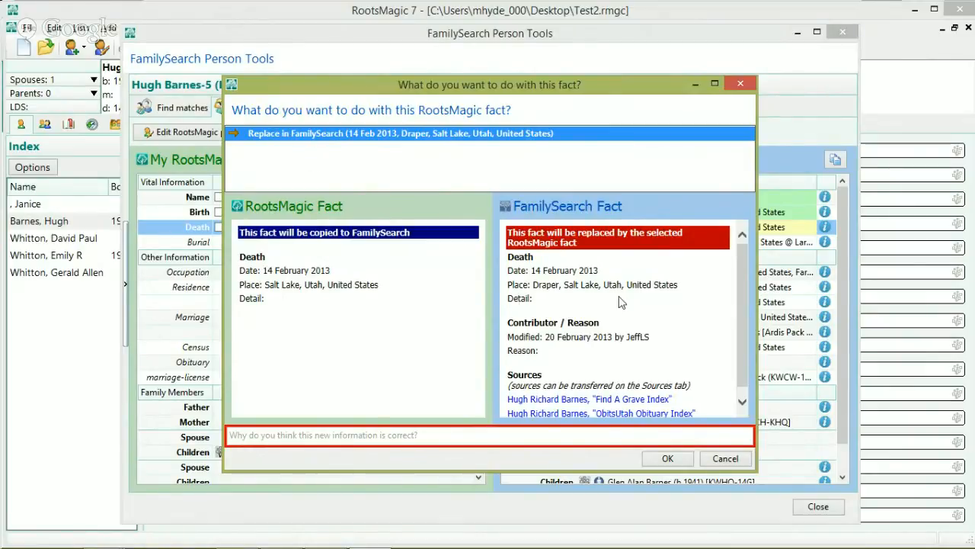
{"action": "left_click", "coordinate": [730, 459]}
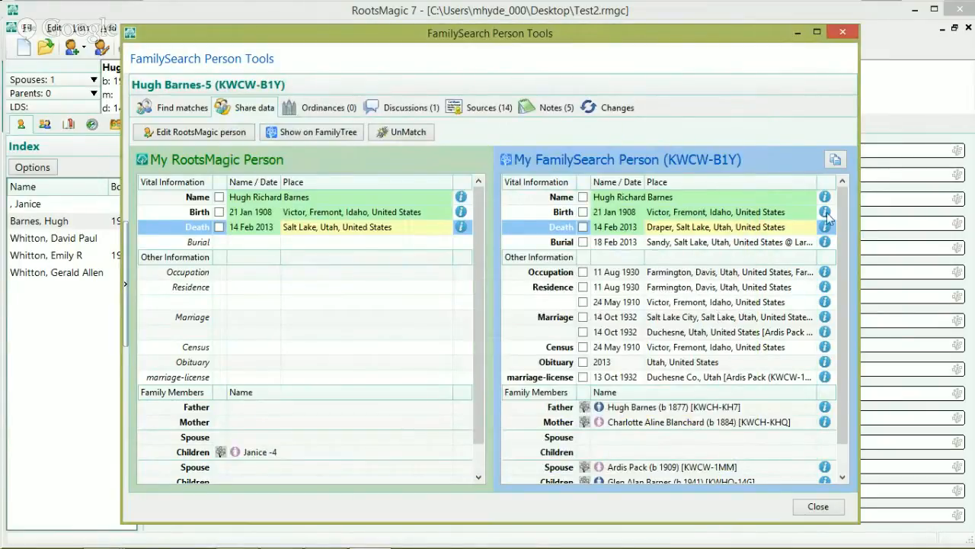
{"action": "scroll", "coordinate": [840, 206], "scroll_direction": "down", "scroll_amount": 1}
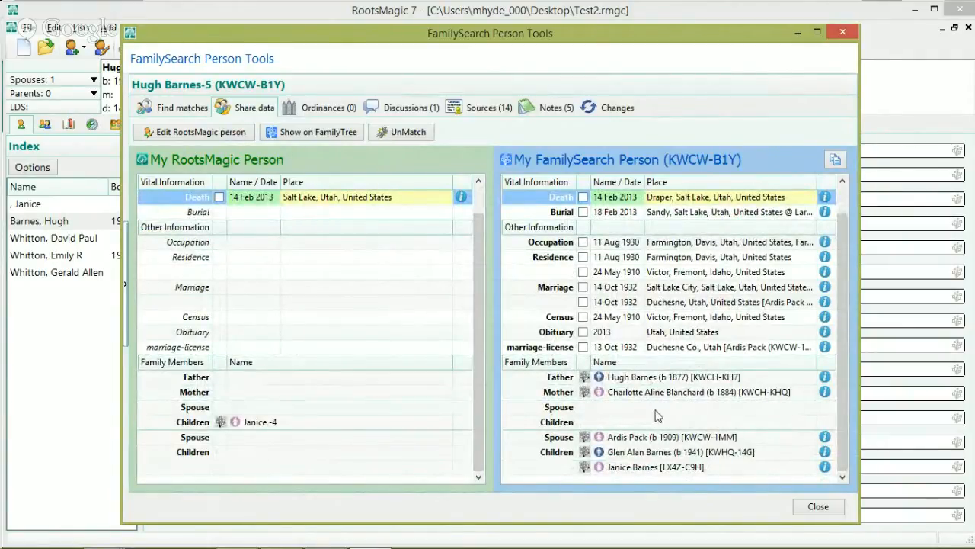
{"action": "left_click", "coordinate": [585, 379]}
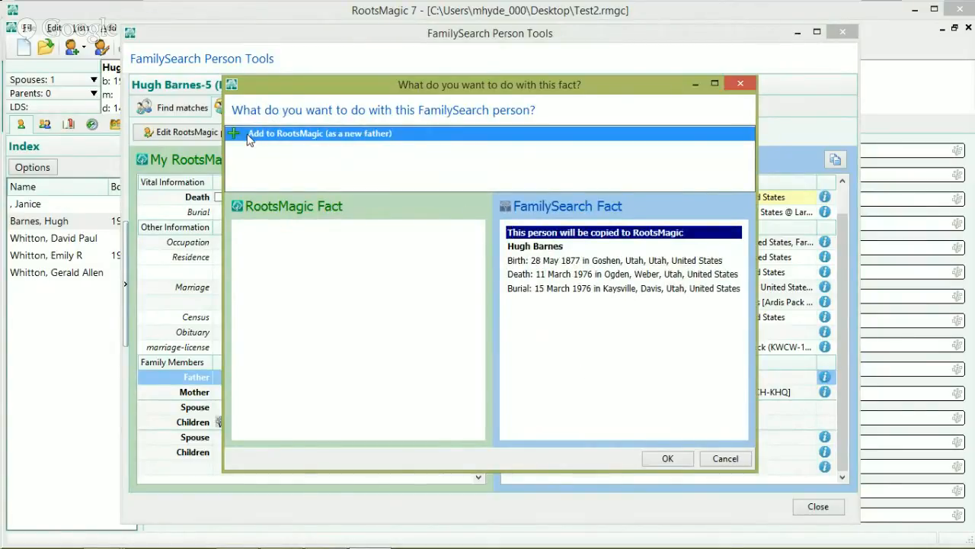
{"action": "left_click", "coordinate": [668, 460]}
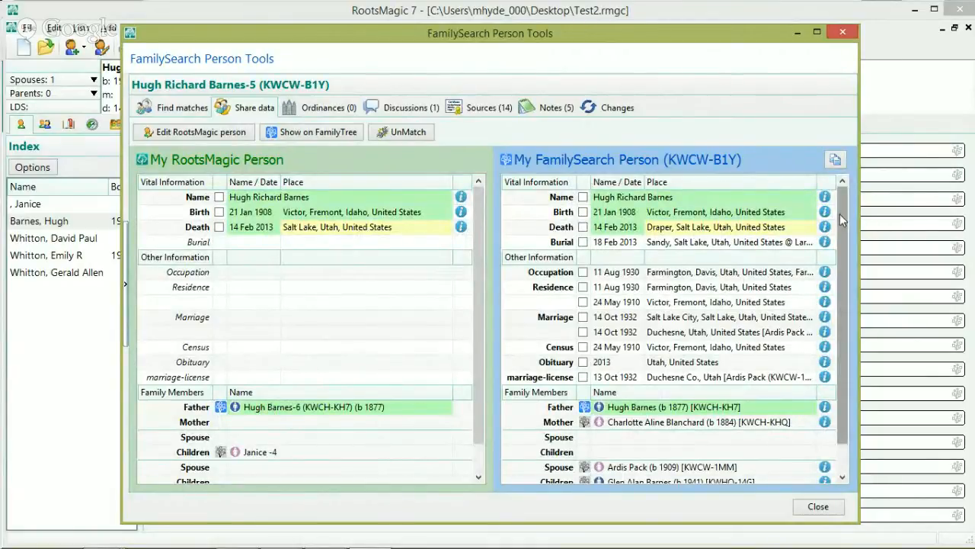
{"action": "scroll", "coordinate": [571, 436], "scroll_direction": "down", "scroll_amount": 2}
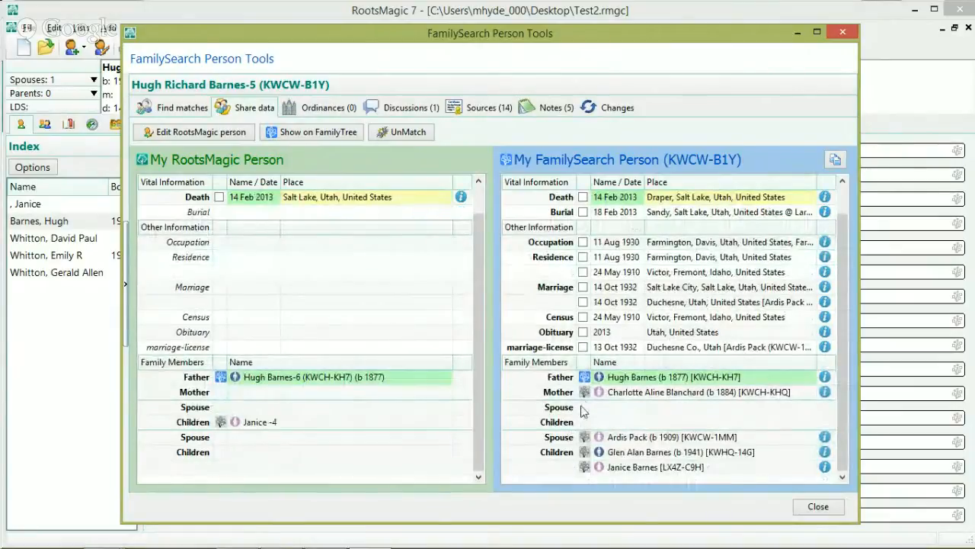
{"action": "double_click", "coordinate": [584, 393]}
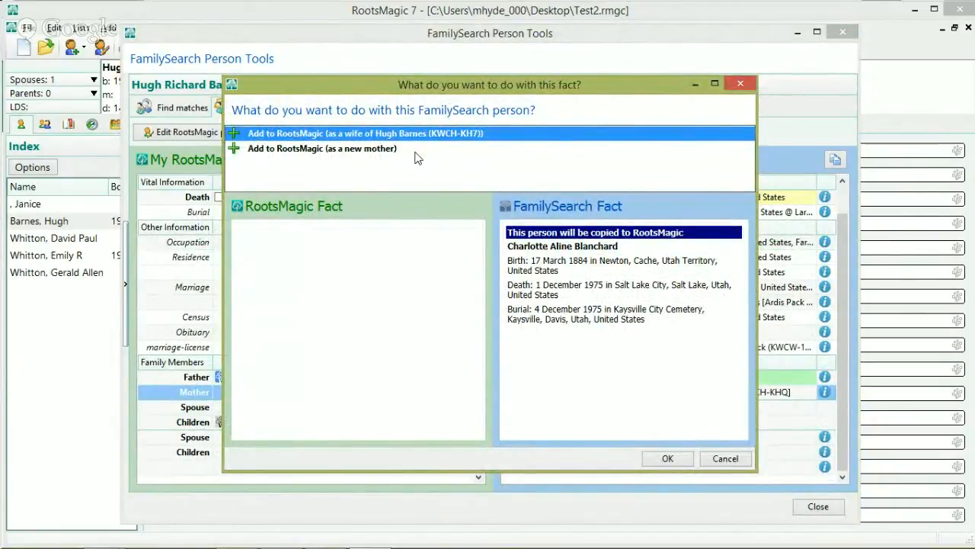
{"action": "left_click", "coordinate": [662, 460]}
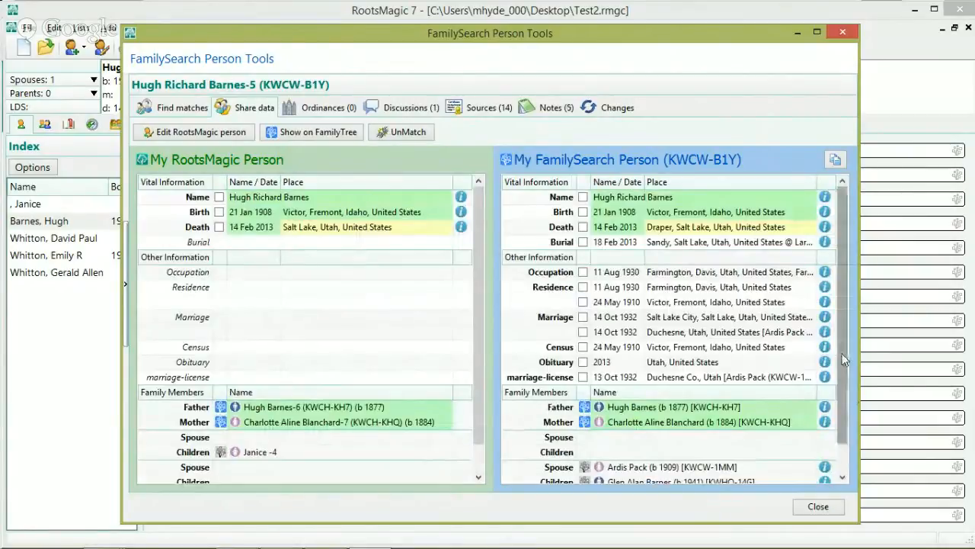
{"action": "left_click_drag", "start_coordinate": [844, 362], "coordinate": [856, 424]}
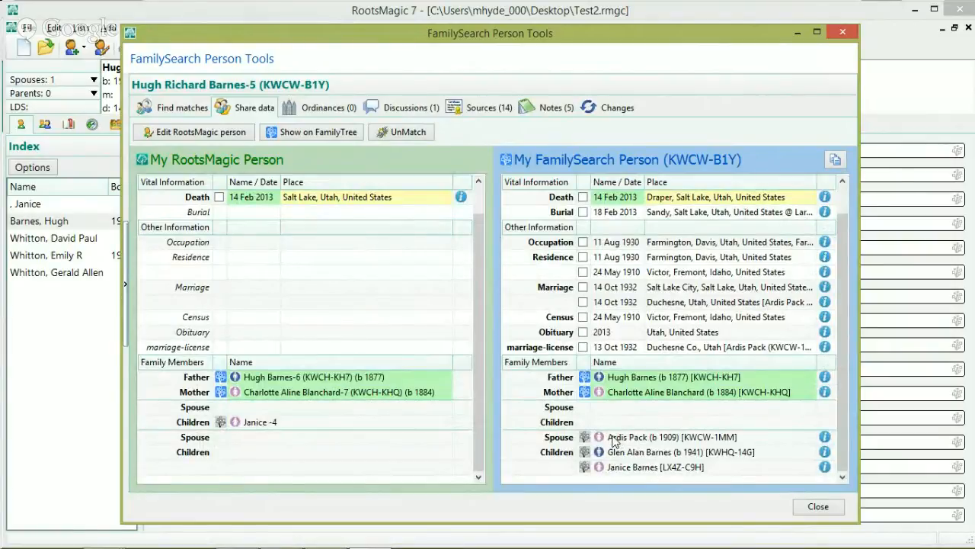
{"action": "left_click", "coordinate": [825, 510]}
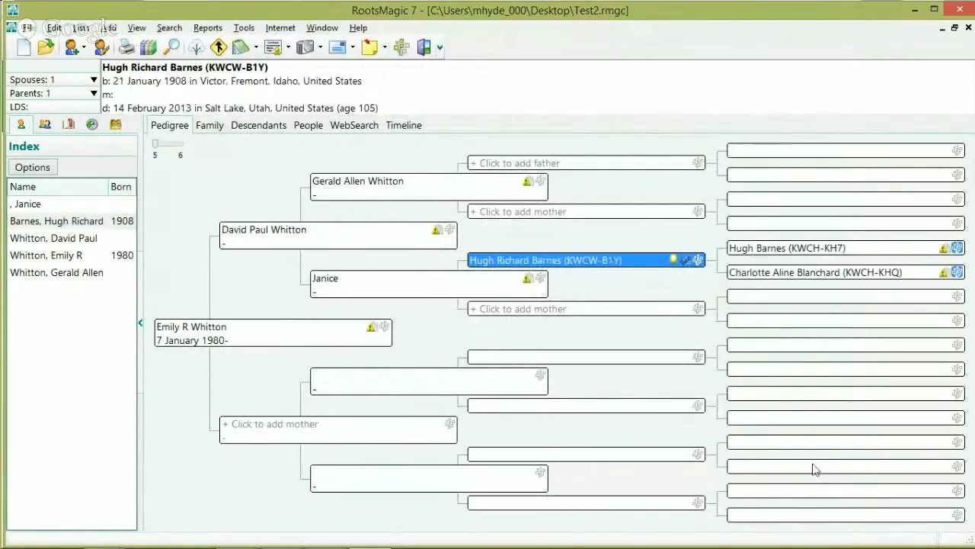
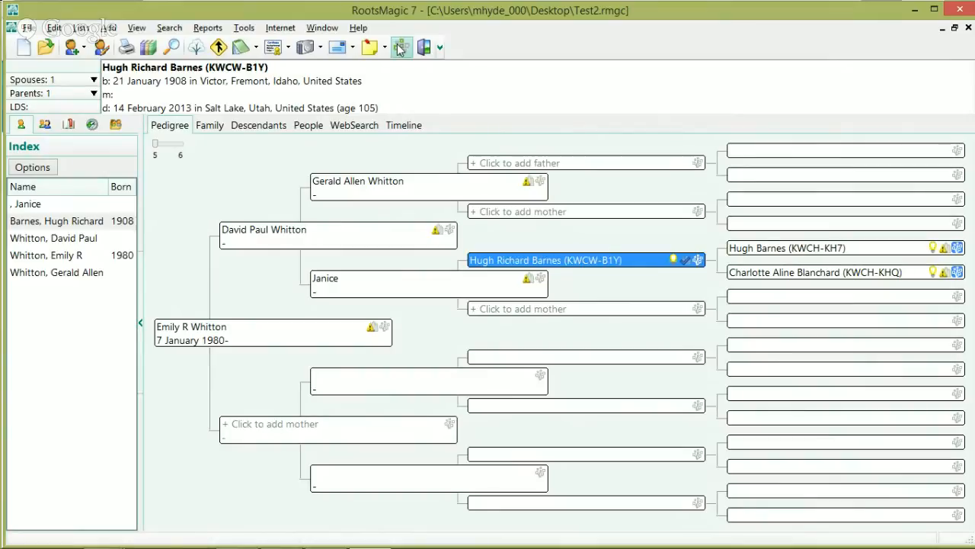
Step: Begin a FamilySearch tree import in FamilySearch Central, cancel it, and close Central
{"action": "left_click", "coordinate": [400, 48]}
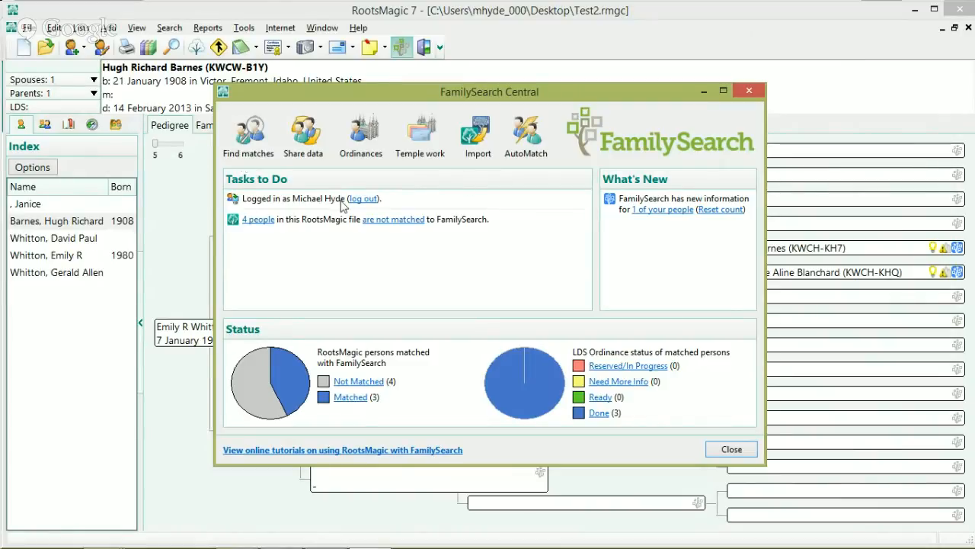
{"action": "left_click", "coordinate": [473, 135]}
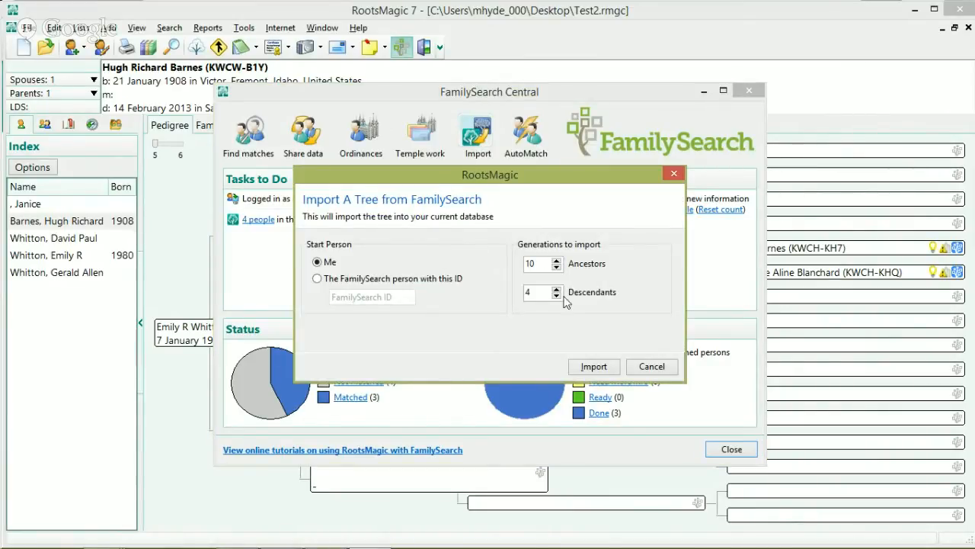
{"action": "left_click", "coordinate": [652, 367]}
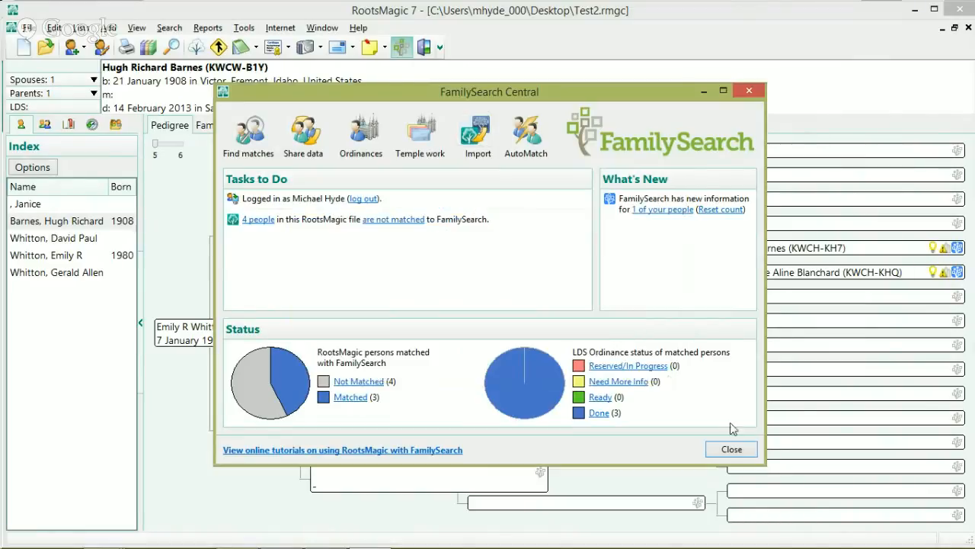
{"action": "left_click", "coordinate": [732, 449]}
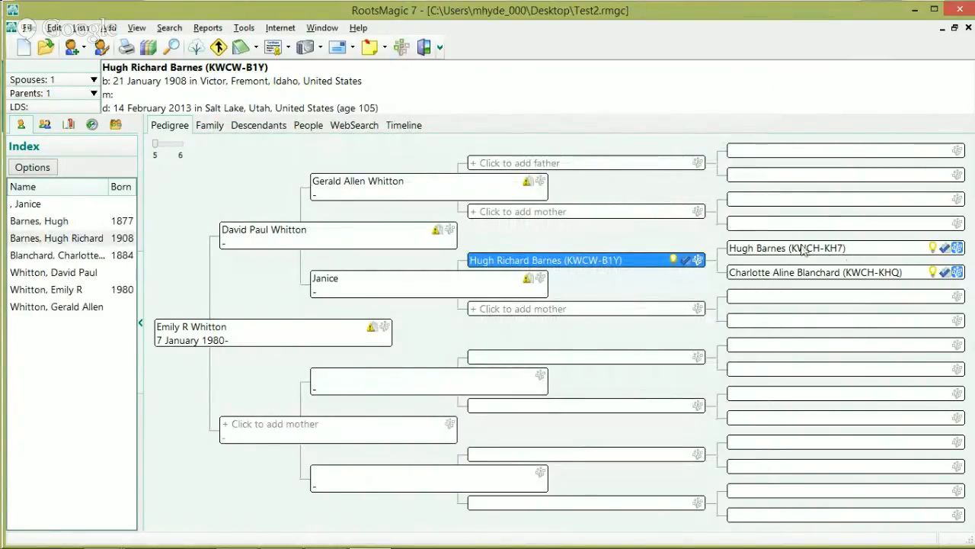
{"action": "left_click", "coordinate": [838, 252]}
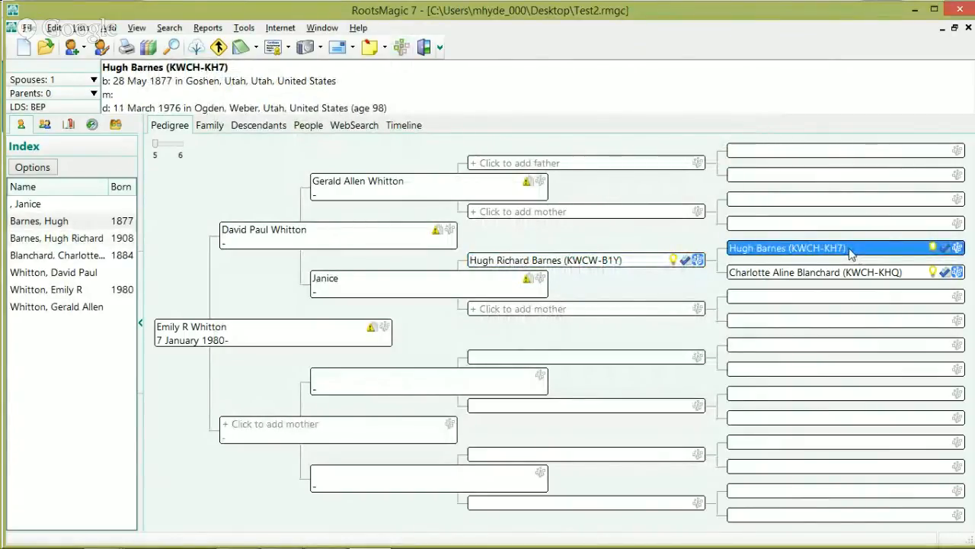
{"action": "double_click", "coordinate": [848, 254]}
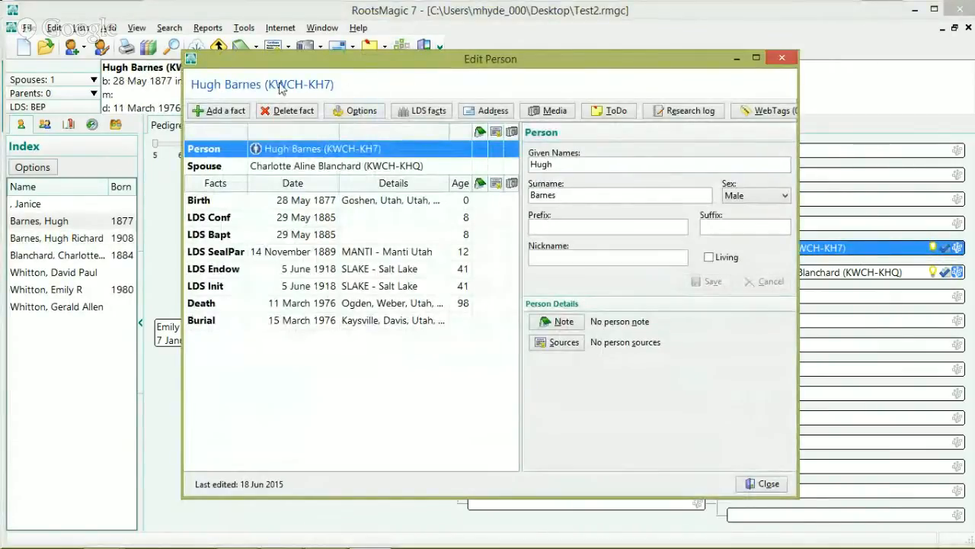
{"action": "left_click", "coordinate": [362, 166]}
{"action": "left_click", "coordinate": [359, 149]}
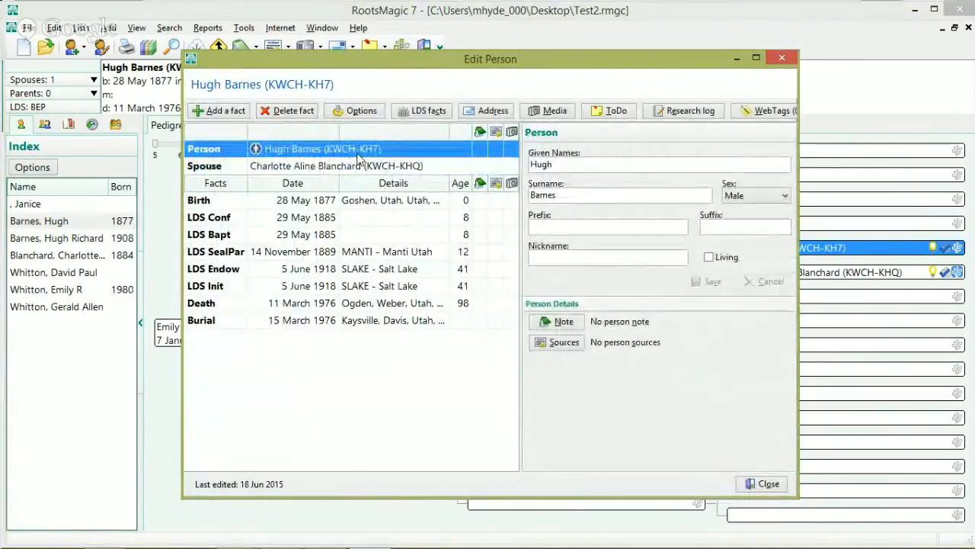
{"action": "left_click", "coordinate": [764, 483]}
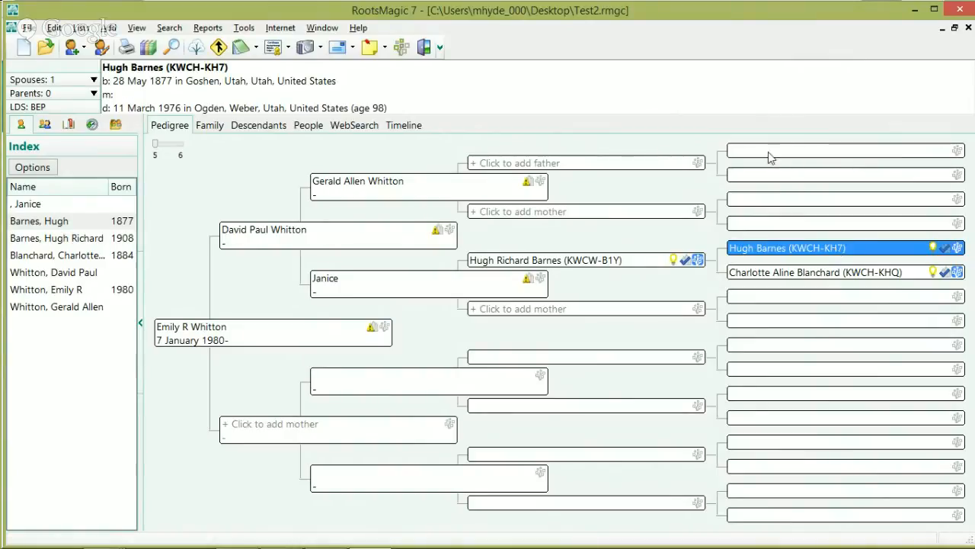
{"action": "left_click", "coordinate": [402, 47]}
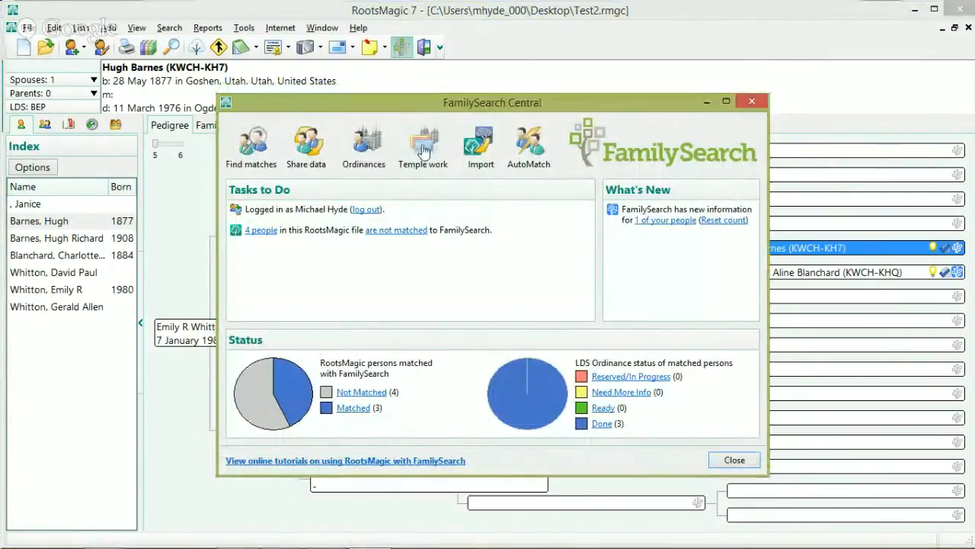
{"action": "left_click", "coordinate": [474, 151]}
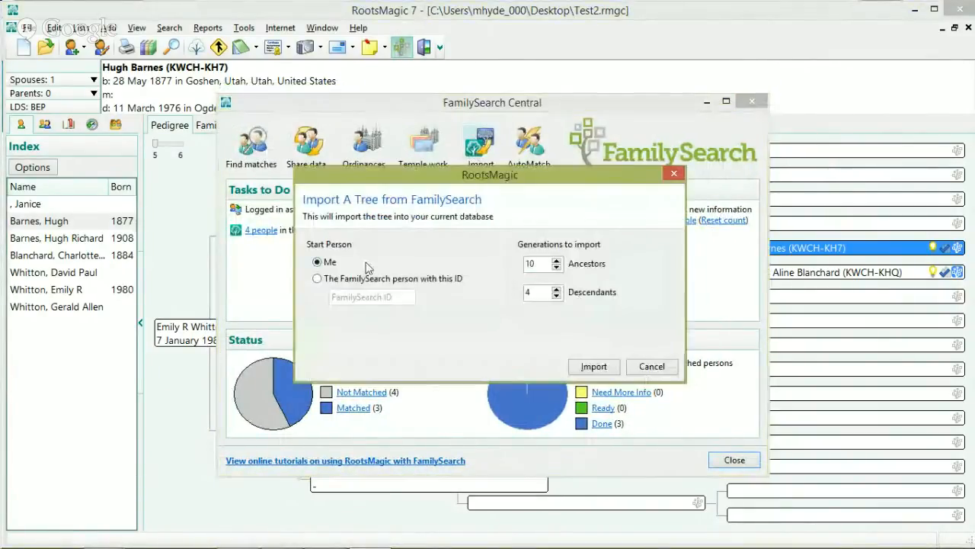
{"action": "left_click", "coordinate": [319, 280]}
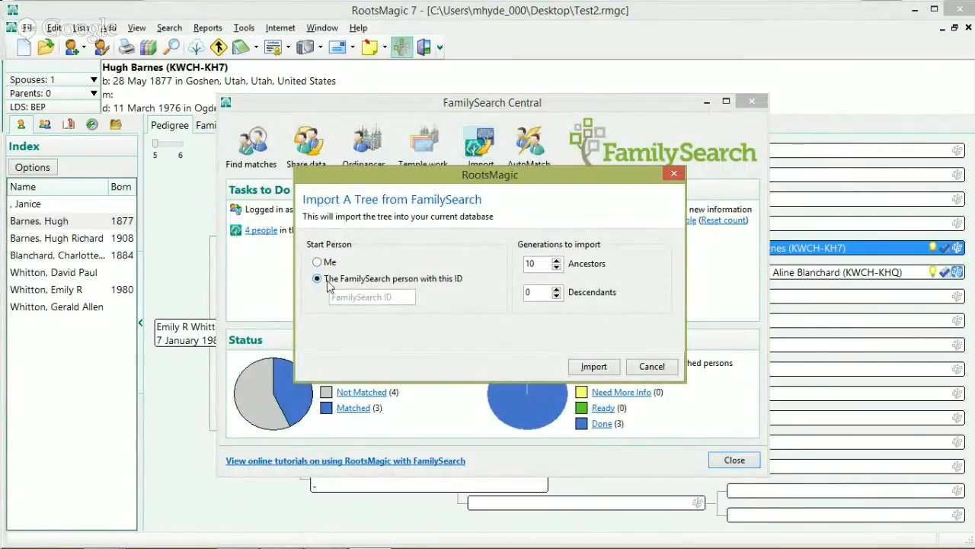
{"action": "left_click", "coordinate": [387, 299]}
{"action": "left_click", "coordinate": [361, 298]}
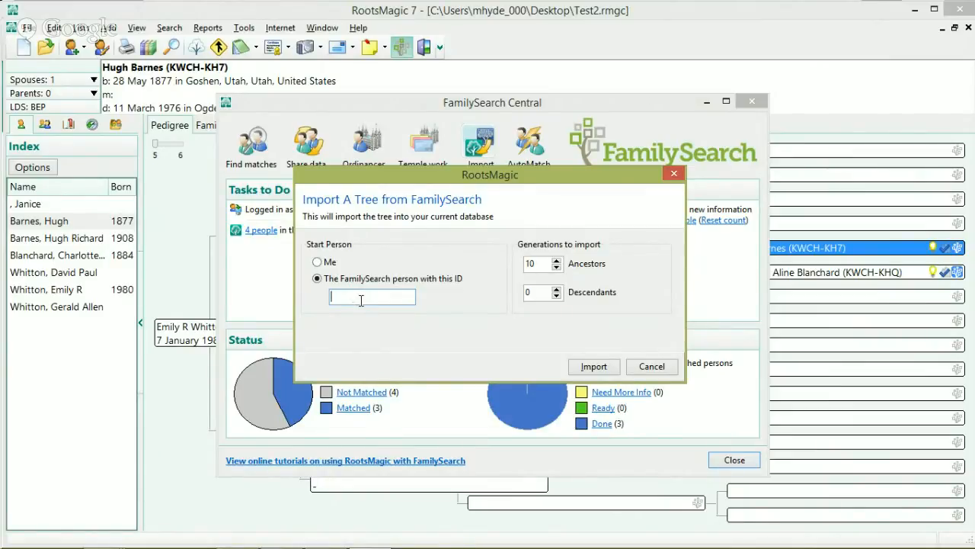
{"action": "type", "text": "kwchkh"}
{"action": "type", "text": "7"}
{"action": "double_click", "coordinate": [557, 267]}
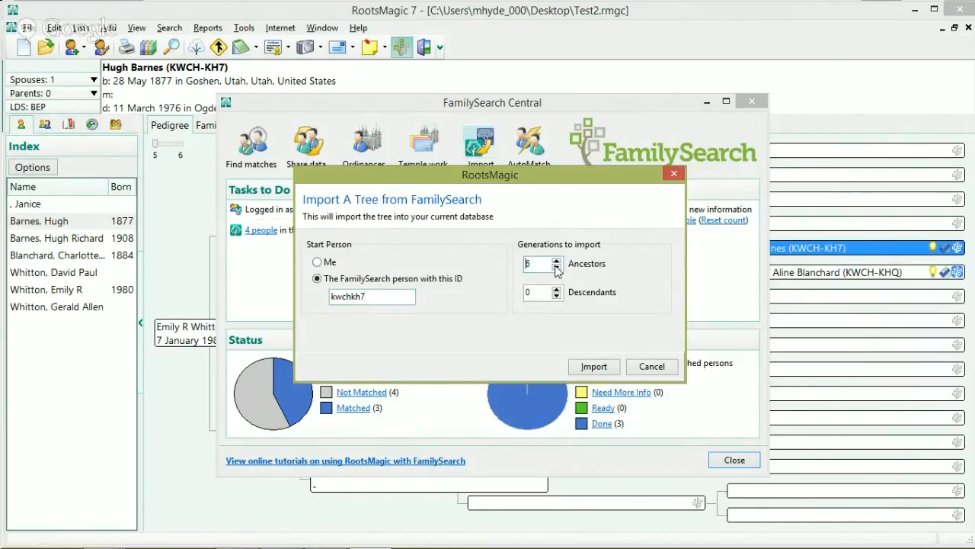
{"action": "double_click", "coordinate": [557, 268]}
{"action": "left_click", "coordinate": [556, 268]}
Step: Launch the import of the kwchkh7 tree into the current database
{"action": "left_click", "coordinate": [595, 368]}
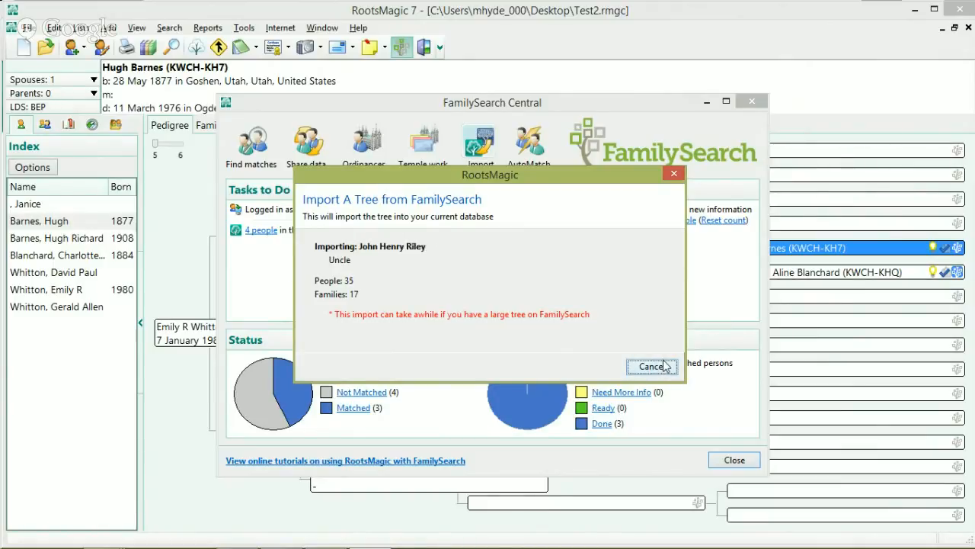
Step: Cancel the running tree import at 35 people and 17 families
{"action": "left_click", "coordinate": [665, 368]}
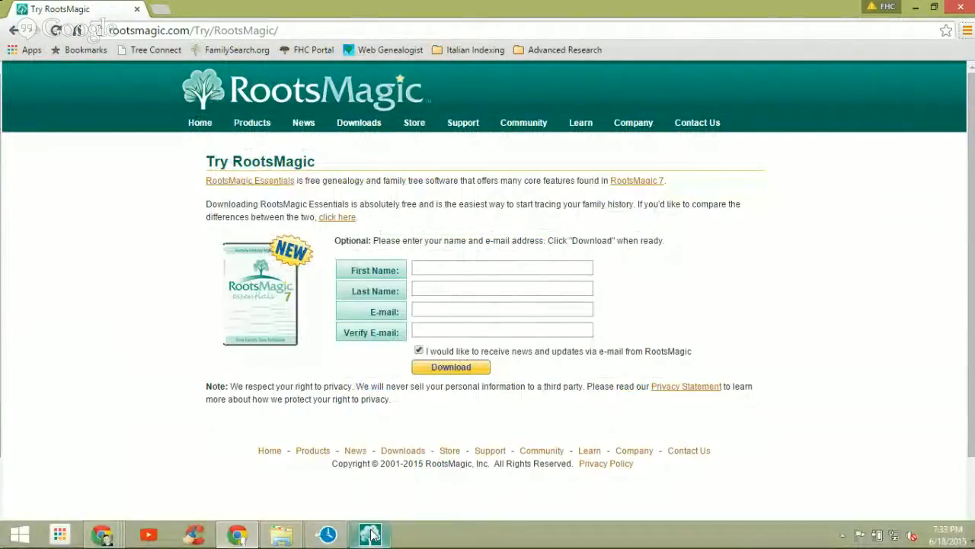
Step: Switch from Chrome's Try RootsMagic page back to RootsMagic 7
{"action": "left_click", "coordinate": [370, 534]}
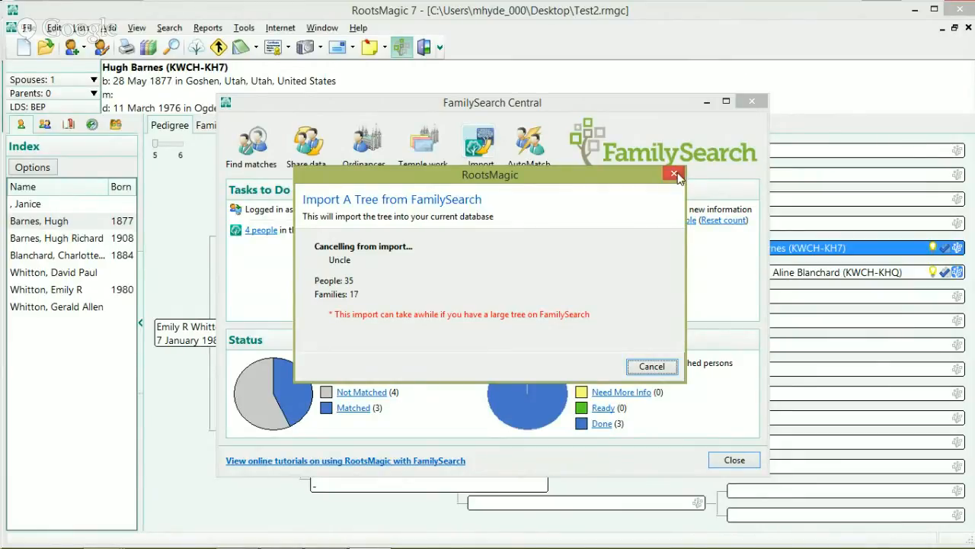
Step: Try closing the stuck RootsMagic and cancelling again, then bring up Task Manager
{"action": "left_click", "coordinate": [968, 10]}
{"action": "mouse_move", "coordinate": [493, 547]}
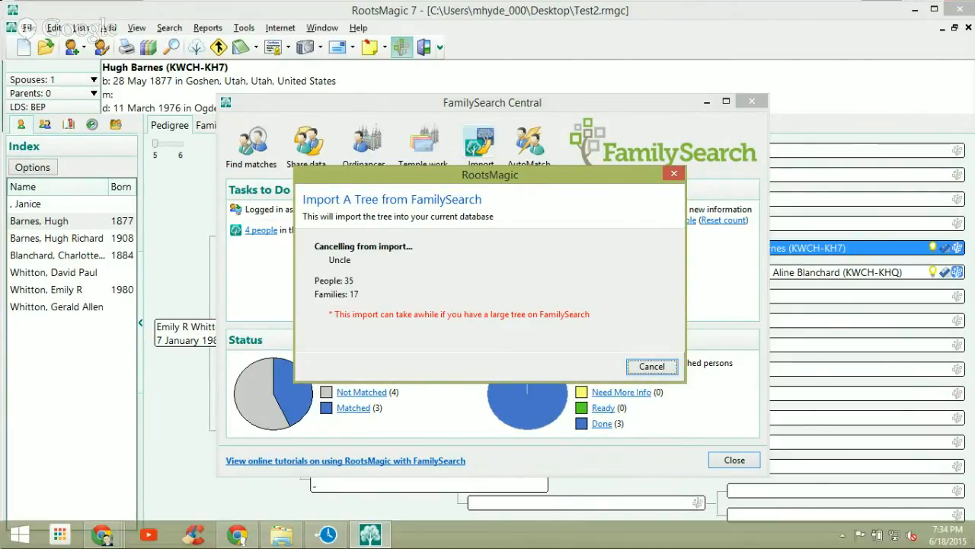
{"action": "left_click", "coordinate": [499, 515]}
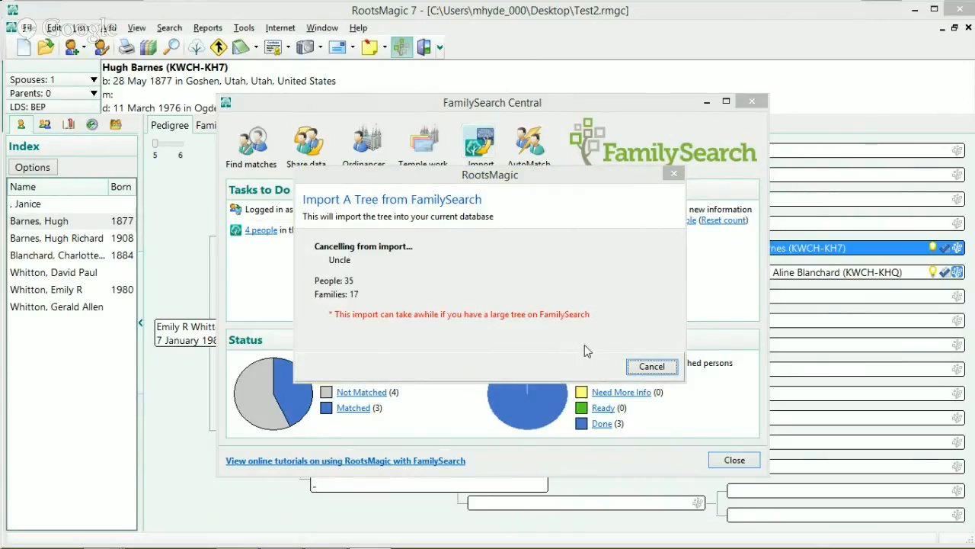
{"action": "left_click", "coordinate": [642, 367]}
{"action": "key", "text": "ctrl+shift+Escape"}
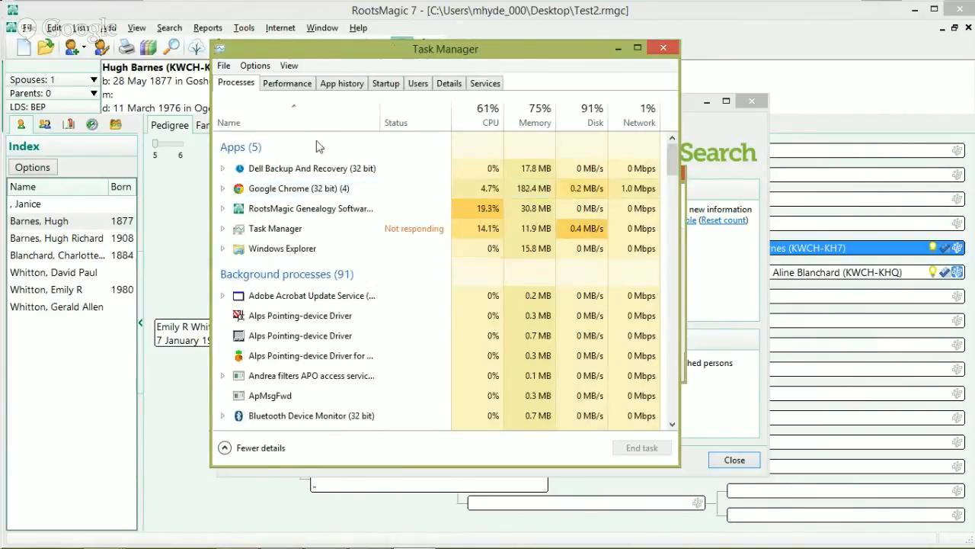
Step: End the frozen RootsMagic task, relaunch it, and close Task Manager and the News window
{"action": "left_click", "coordinate": [298, 208]}
{"action": "left_click", "coordinate": [652, 451]}
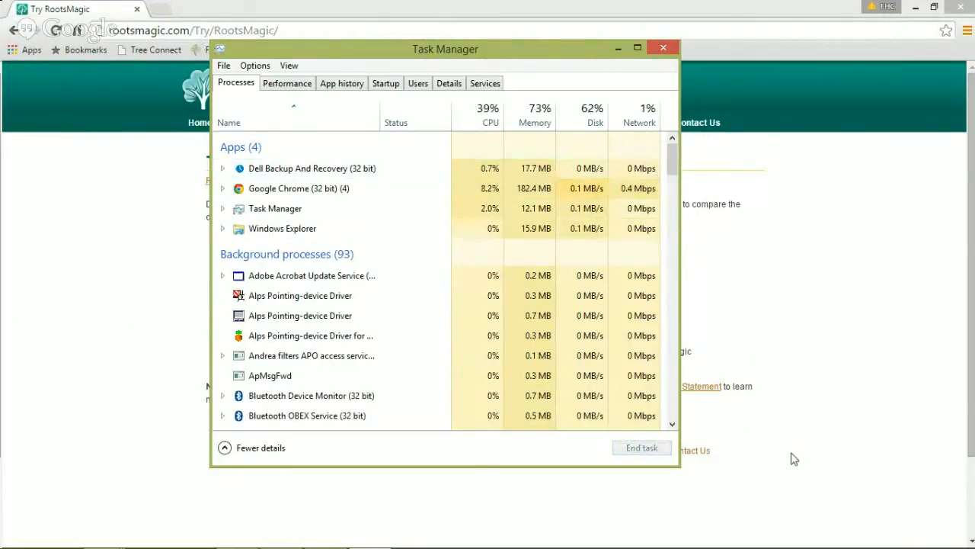
{"action": "key", "text": "super"}
{"action": "left_click", "coordinate": [666, 185]}
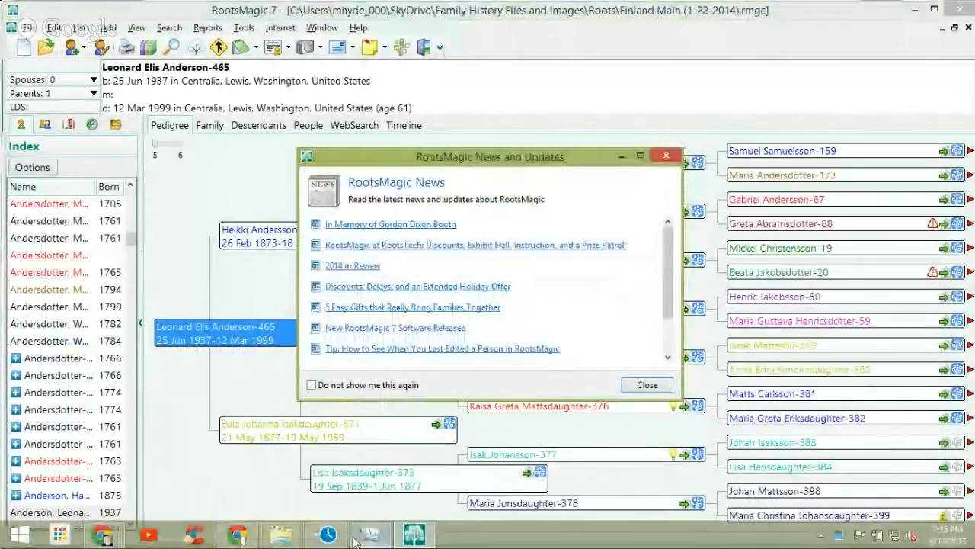
{"action": "left_click", "coordinate": [368, 537]}
{"action": "left_click", "coordinate": [660, 49]}
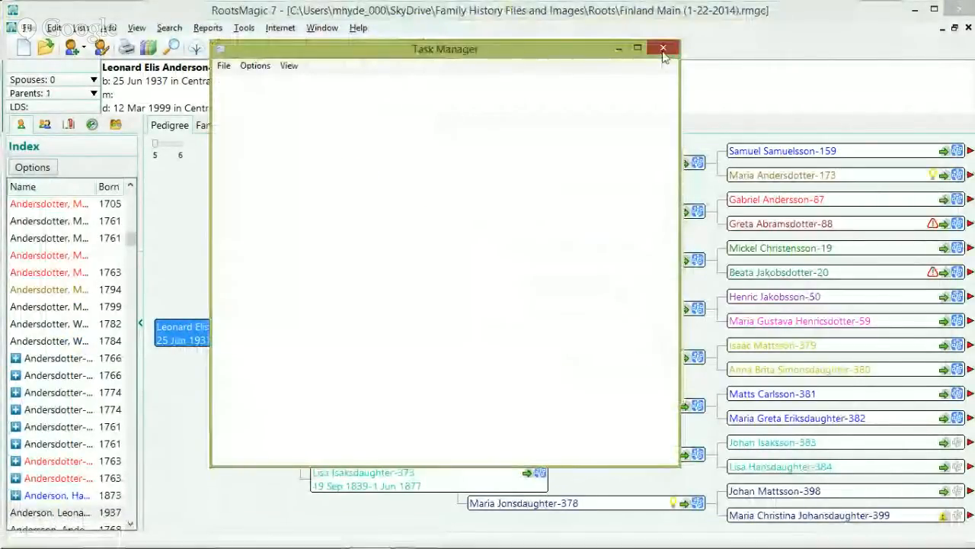
{"action": "left_click", "coordinate": [668, 157]}
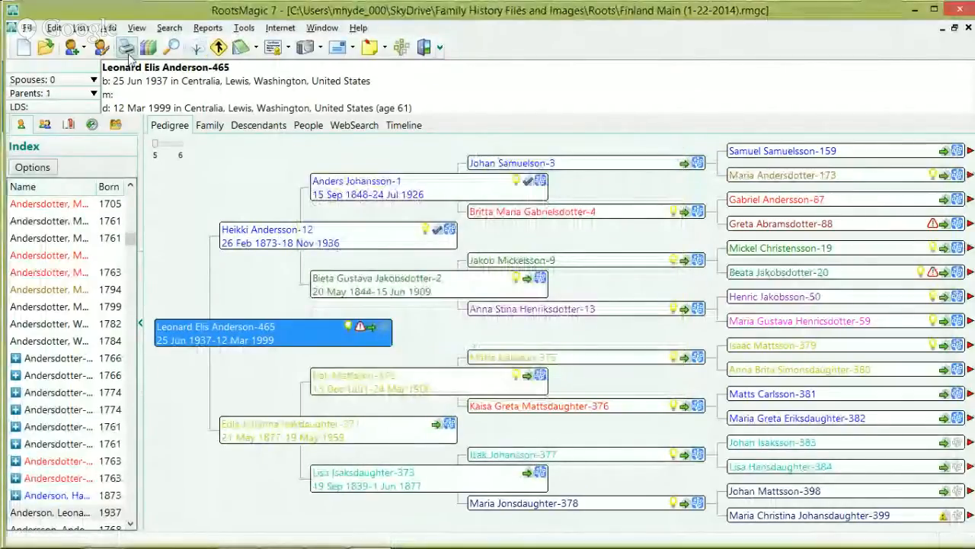
Step: Open Test2.rmgc from the Desktop
{"action": "left_click", "coordinate": [27, 28]}
{"action": "left_click", "coordinate": [52, 64]}
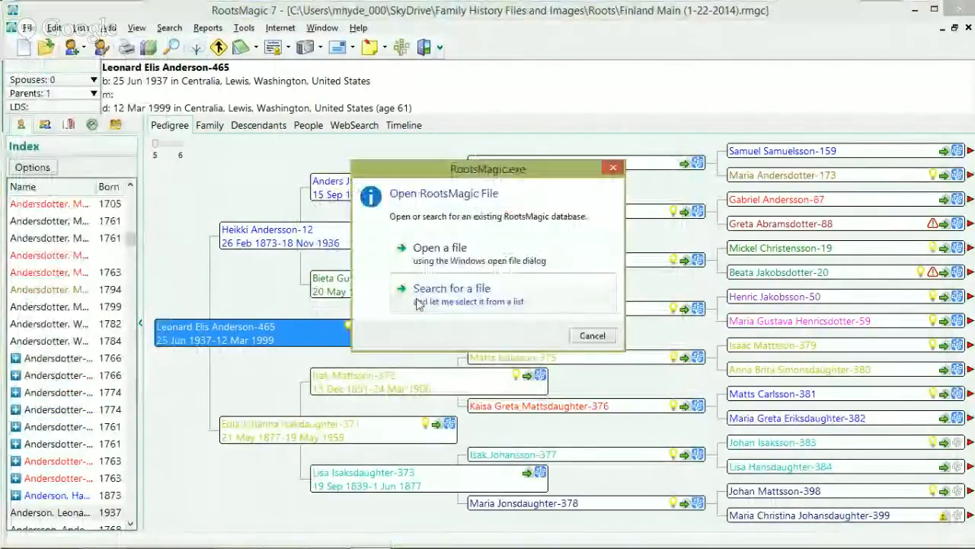
{"action": "left_click", "coordinate": [470, 262]}
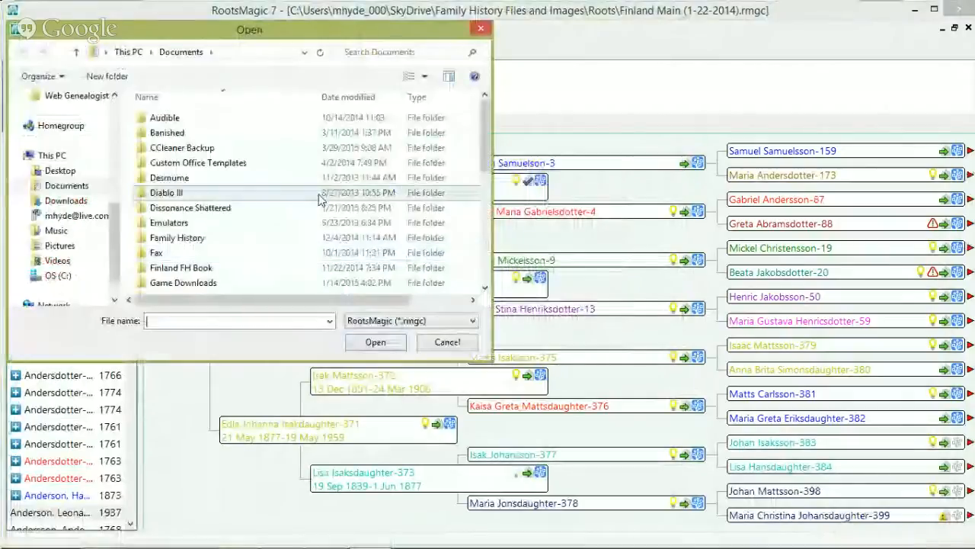
{"action": "left_click", "coordinate": [59, 170]}
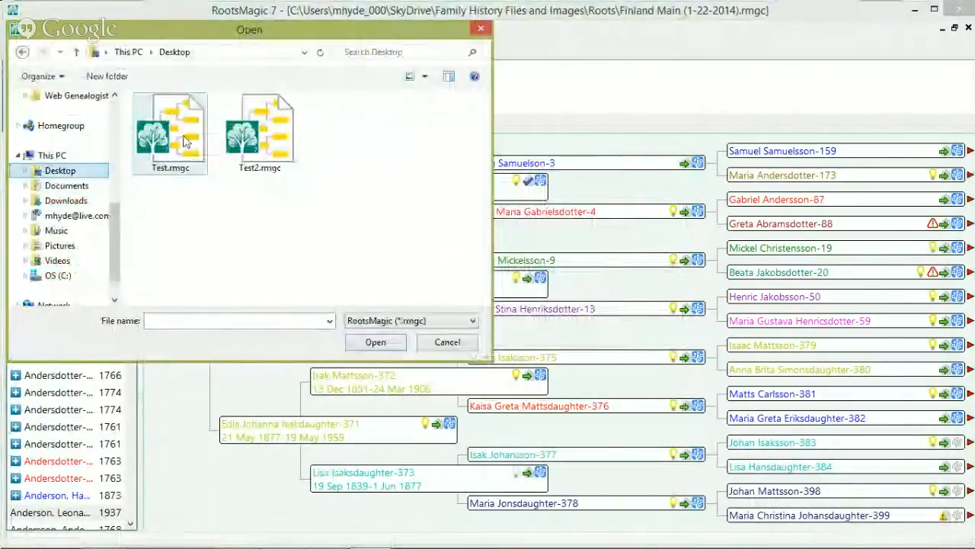
{"action": "left_click", "coordinate": [259, 137]}
{"action": "left_click", "coordinate": [375, 341]}
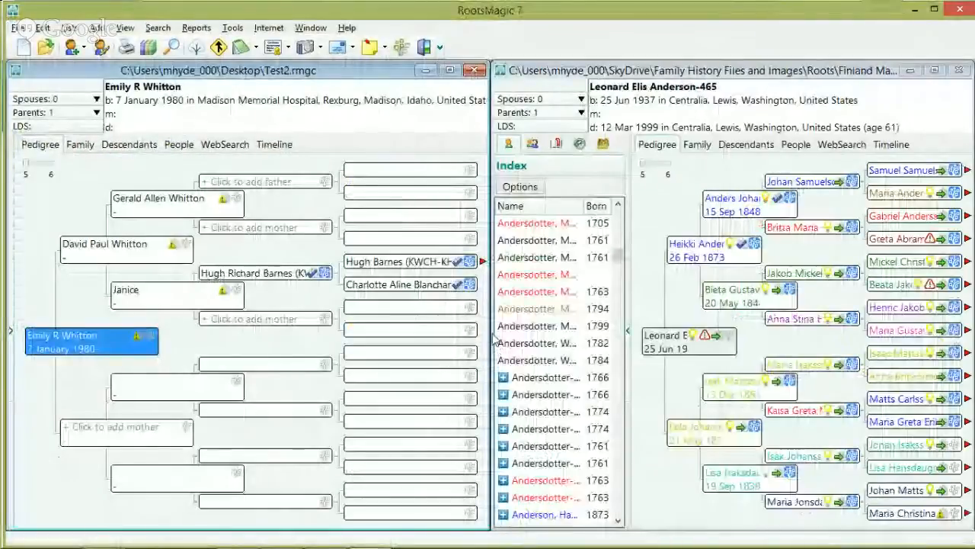
{"action": "left_click", "coordinate": [451, 71]}
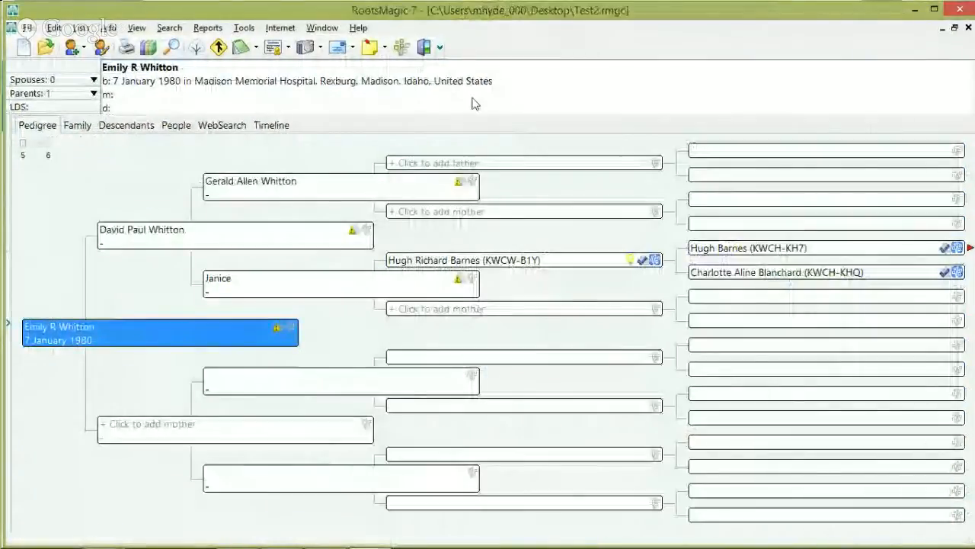
{"action": "left_click", "coordinate": [970, 249]}
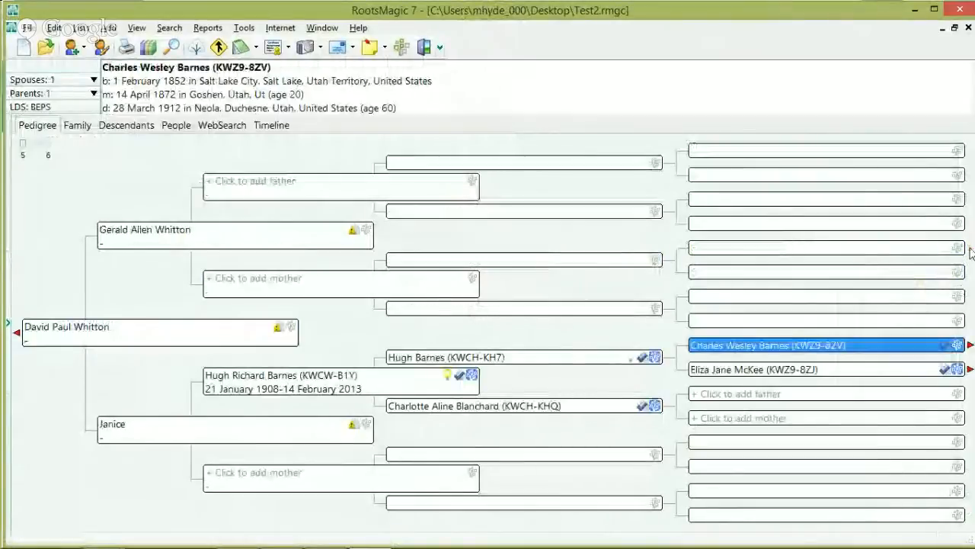
{"action": "left_click", "coordinate": [970, 345]}
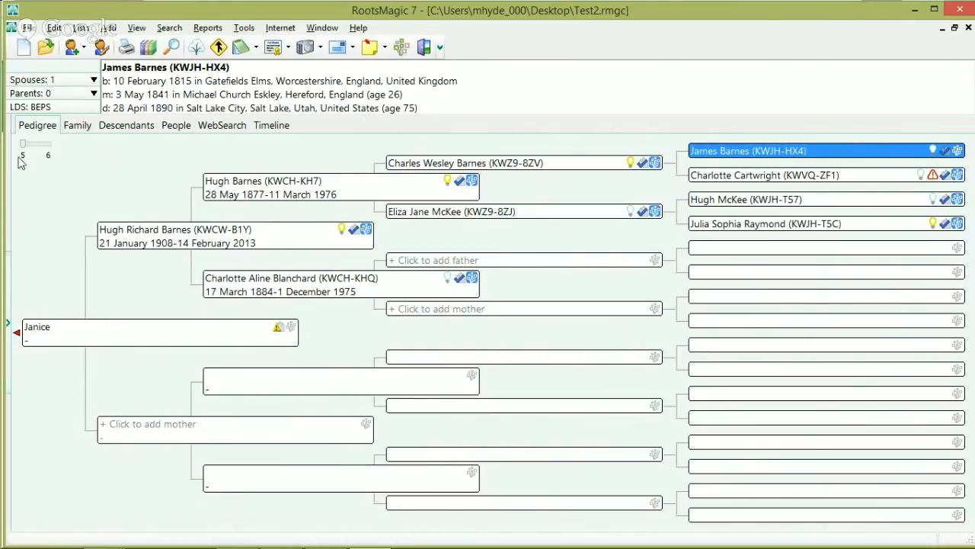
{"action": "mouse_move", "coordinate": [10, 334]}
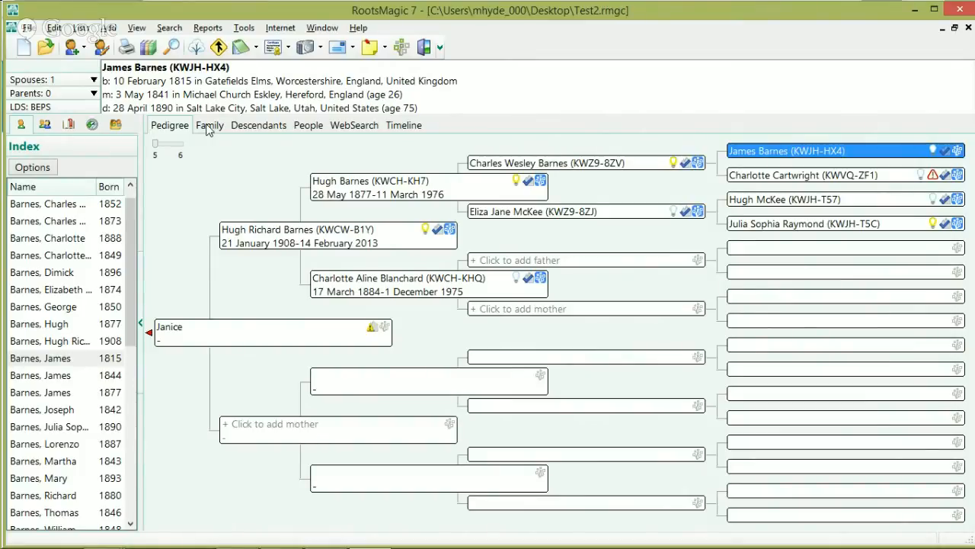
{"action": "left_click", "coordinate": [210, 126]}
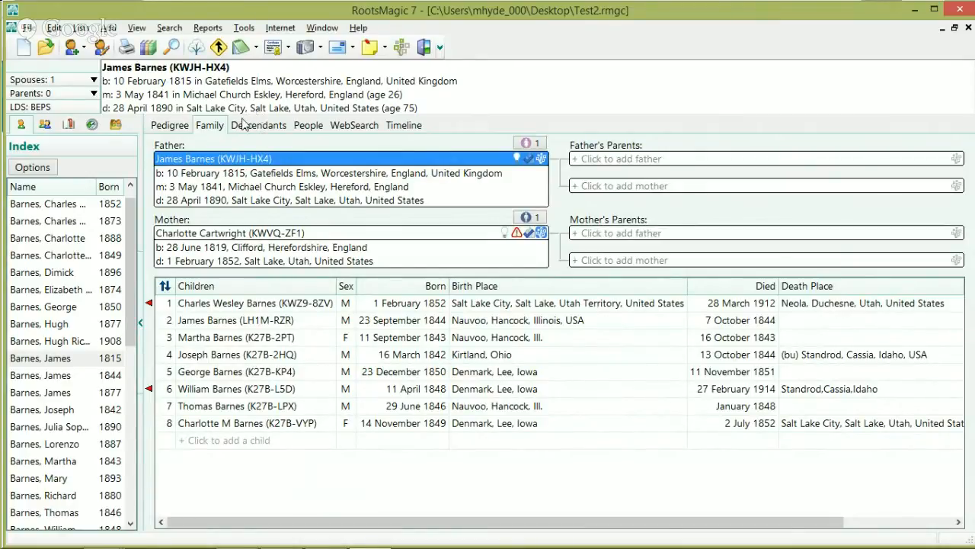
{"action": "left_click", "coordinate": [257, 126]}
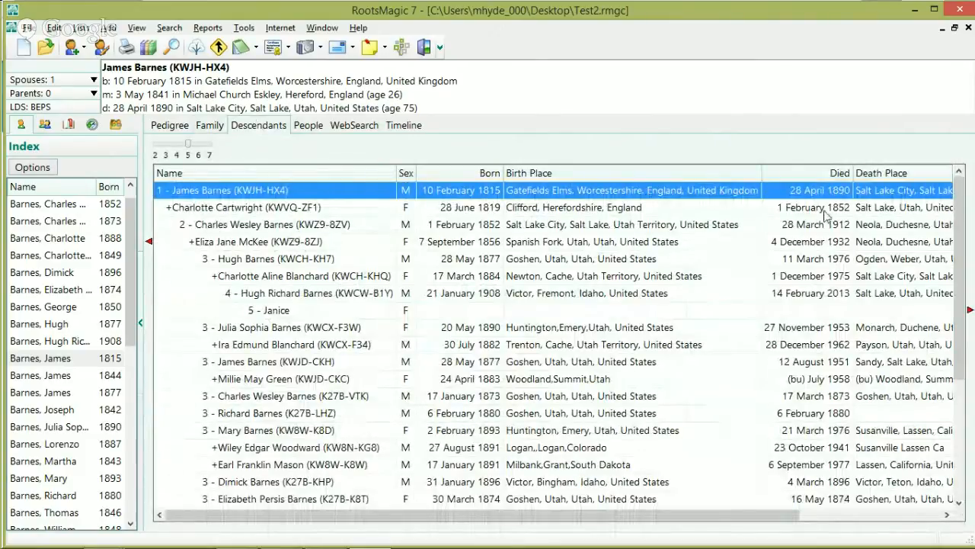
{"action": "scroll", "coordinate": [312, 299], "scroll_direction": "down", "scroll_amount": 5}
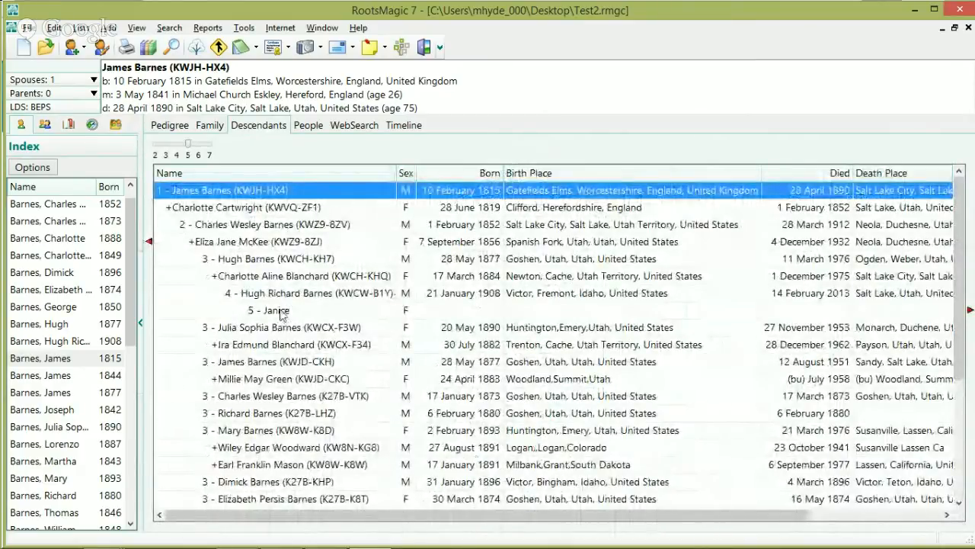
{"action": "left_click", "coordinate": [284, 312]}
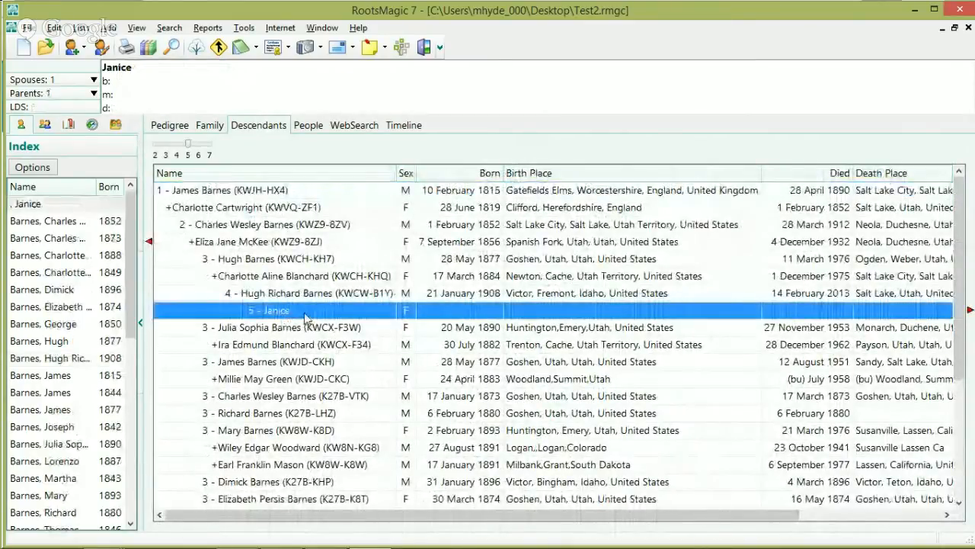
{"action": "left_click", "coordinate": [190, 144]}
{"action": "left_click_drag", "start_coordinate": [191, 145], "coordinate": [211, 144]}
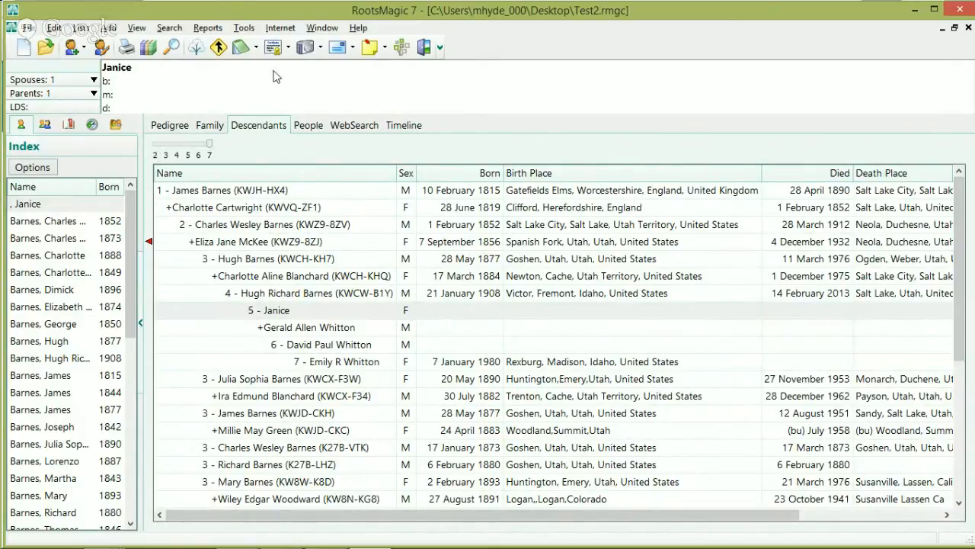
{"action": "left_click", "coordinate": [308, 127]}
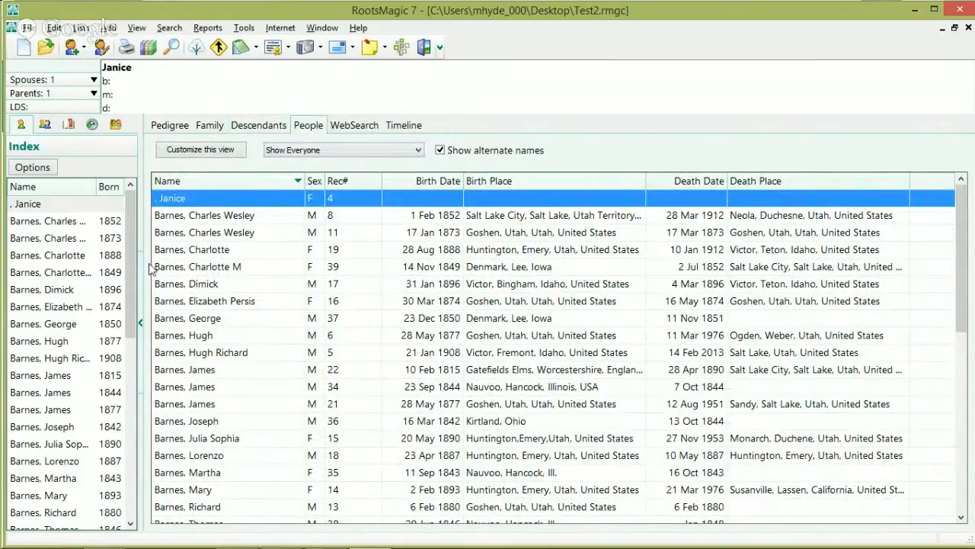
Step: Check Janice's WebSearch view, then show her timeline with her father's 2013 death
{"action": "left_click", "coordinate": [352, 128]}
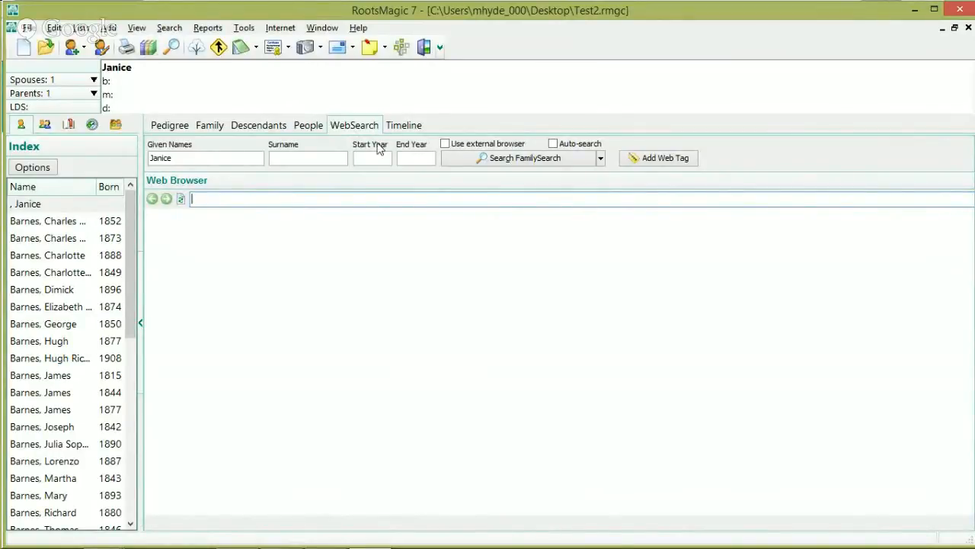
{"action": "left_click", "coordinate": [400, 126]}
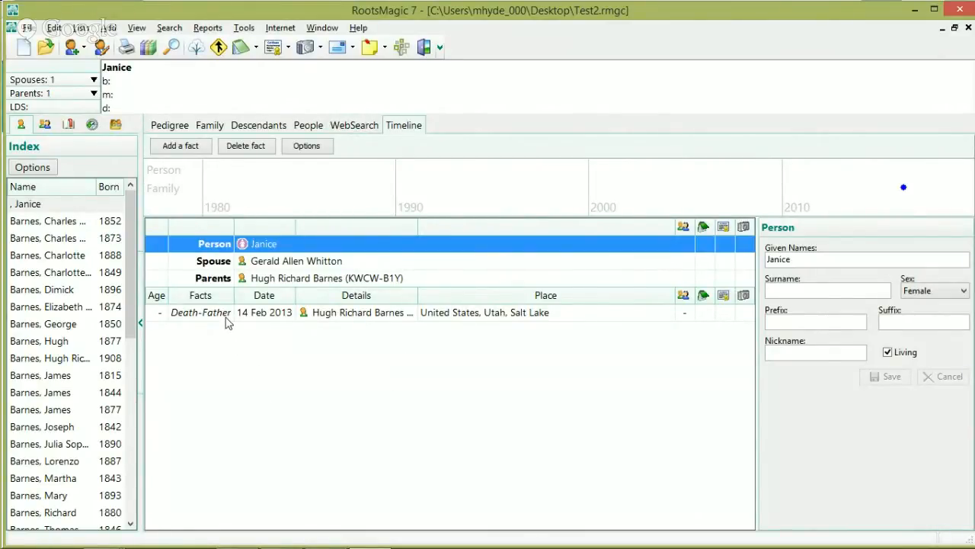
Step: Select Charles Wesley Barnes and scroll his timeline from his 1852 birth to the 1882 LDS ordinances
{"action": "left_click", "coordinate": [307, 126]}
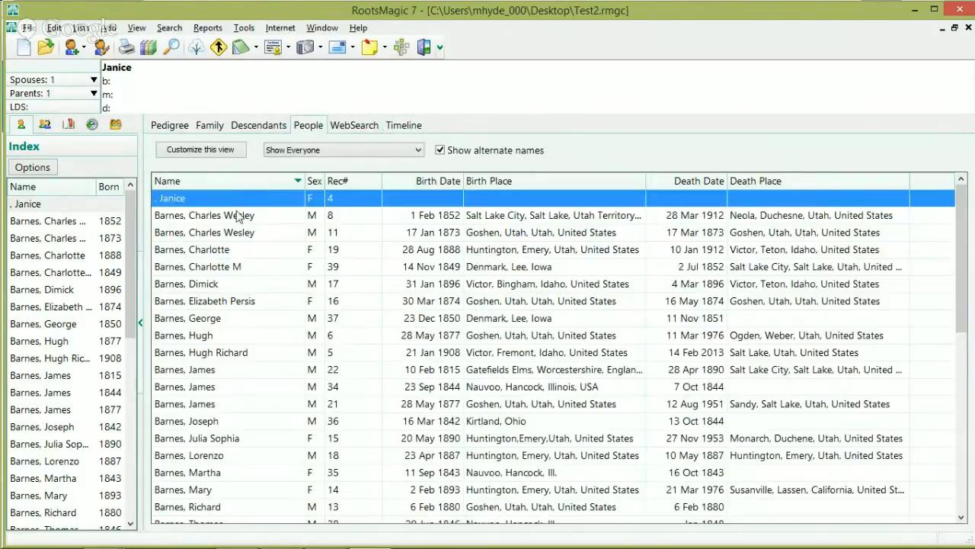
{"action": "left_click", "coordinate": [242, 216]}
{"action": "left_click", "coordinate": [403, 123]}
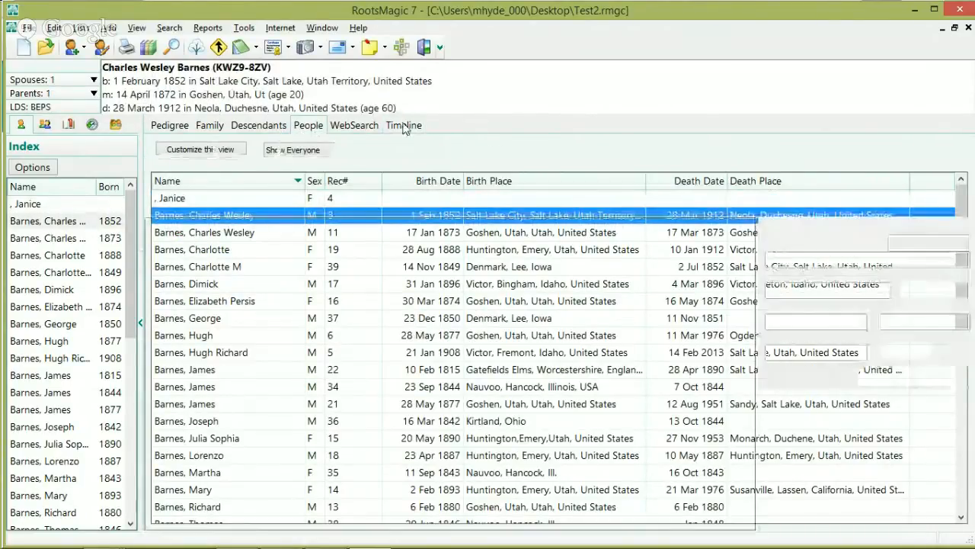
{"action": "scroll", "coordinate": [381, 343], "scroll_direction": "down", "scroll_amount": 3}
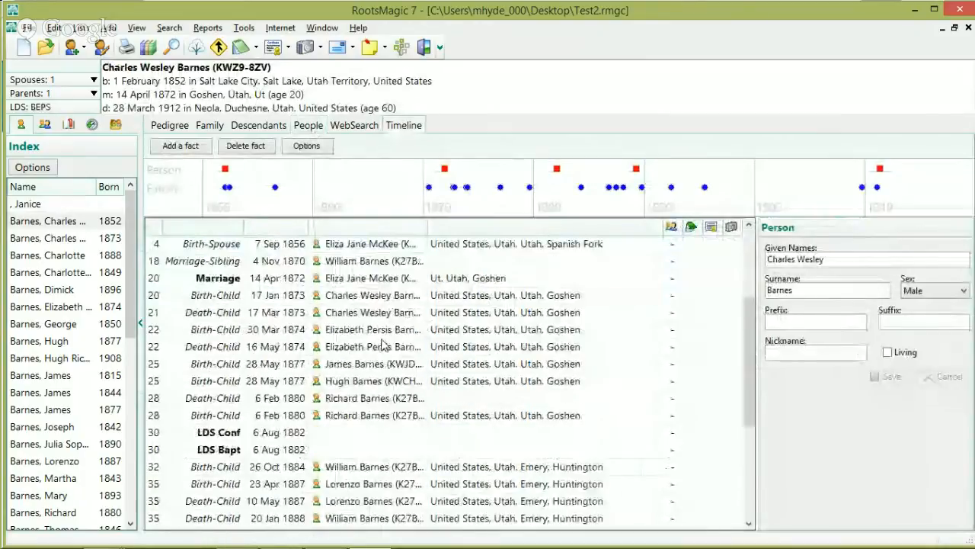
{"action": "scroll", "coordinate": [381, 343], "scroll_direction": "up", "scroll_amount": 3}
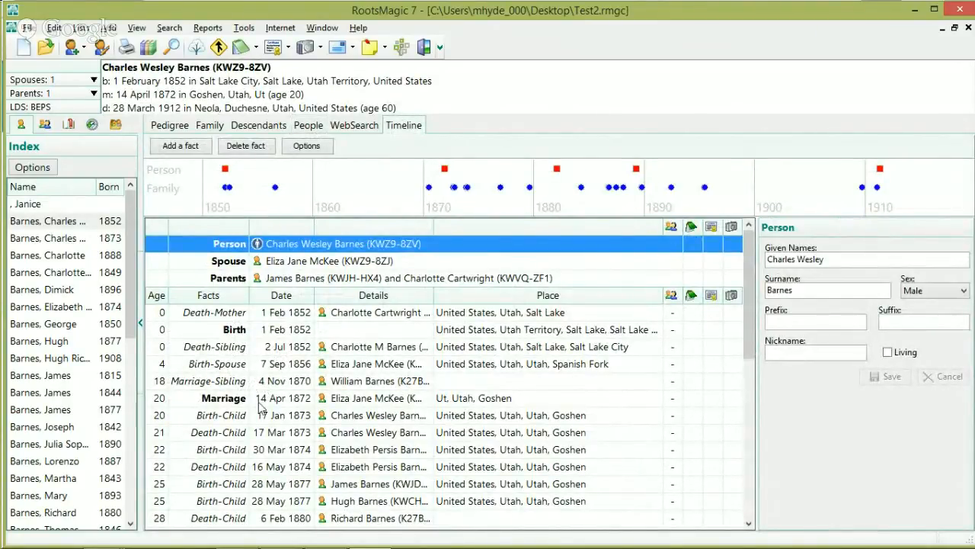
{"action": "scroll", "coordinate": [256, 404], "scroll_direction": "down", "scroll_amount": 4}
{"action": "scroll", "coordinate": [244, 372], "scroll_direction": "up", "scroll_amount": 5}
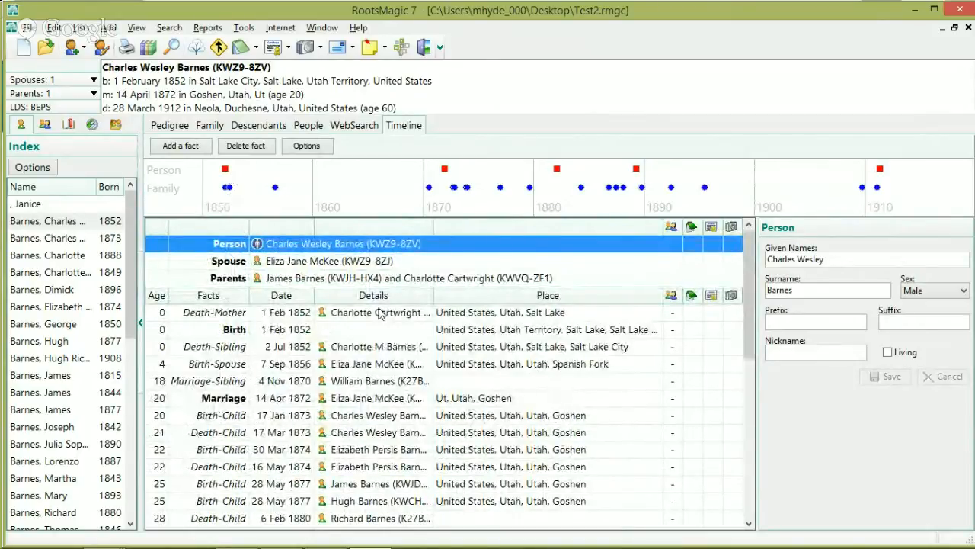
{"action": "scroll", "coordinate": [545, 305], "scroll_direction": "down", "scroll_amount": 1}
{"action": "scroll", "coordinate": [545, 305], "scroll_direction": "down", "scroll_amount": 6}
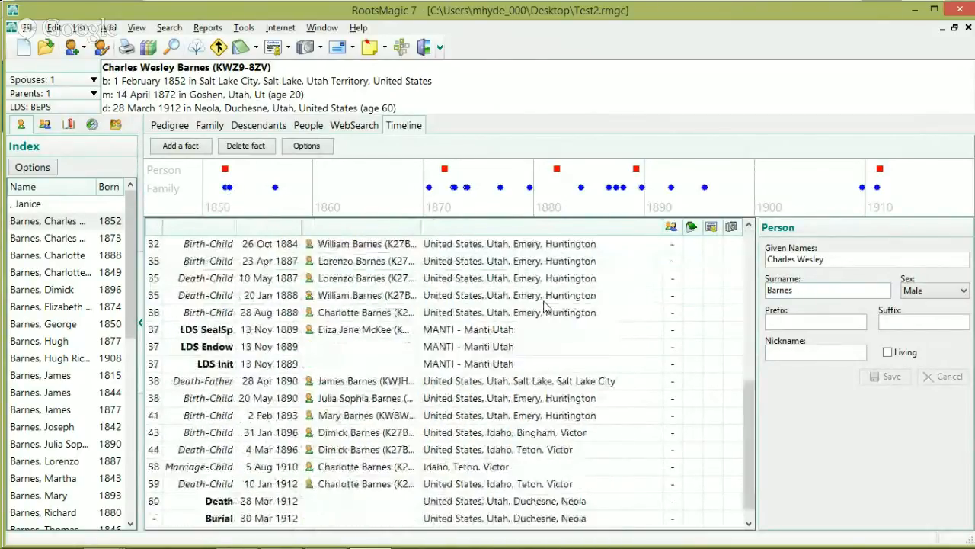
{"action": "scroll", "coordinate": [545, 304], "scroll_direction": "up", "scroll_amount": 6}
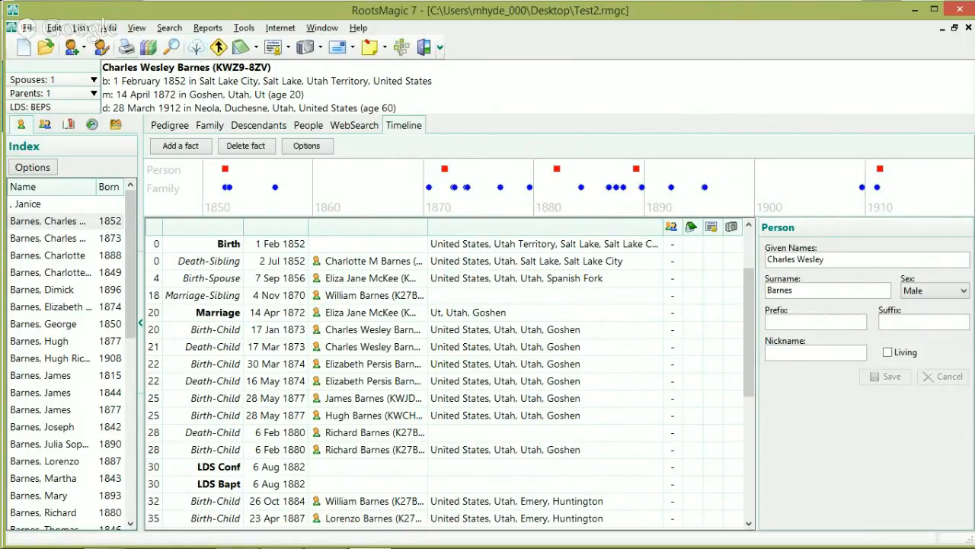
Step: In Chrome, go to rootsmagic.com Learn > Webinars and scroll through the recorded webinars
{"action": "left_click", "coordinate": [237, 534]}
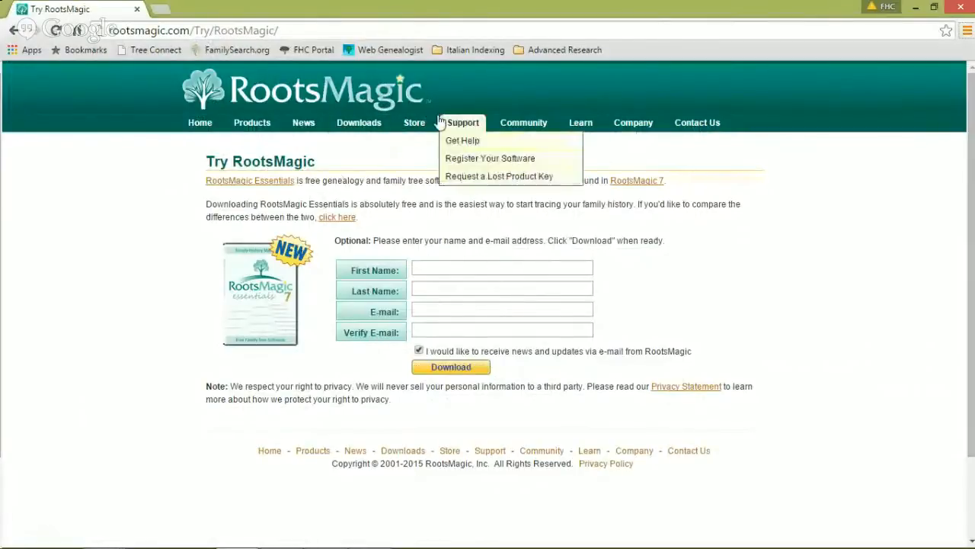
{"action": "mouse_move", "coordinate": [581, 124]}
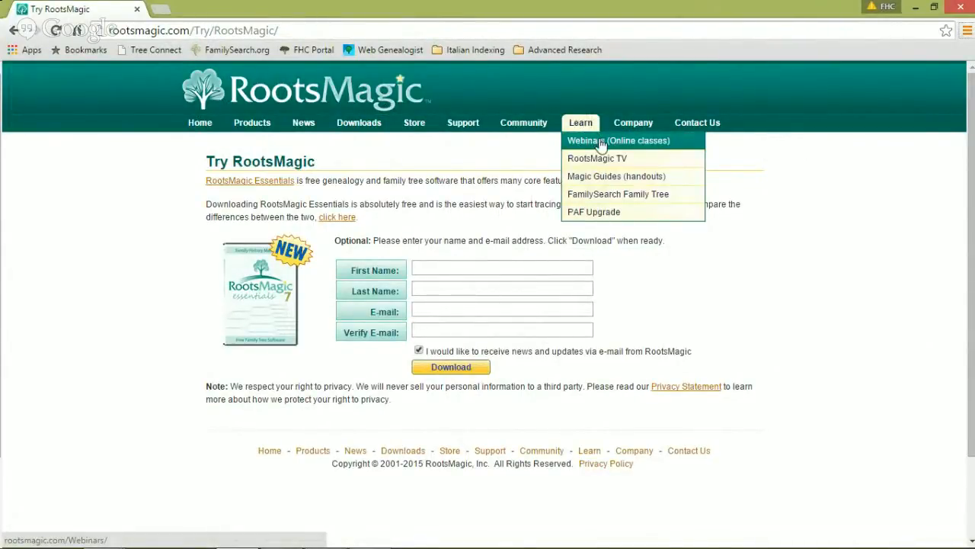
{"action": "left_click", "coordinate": [602, 143]}
{"action": "scroll", "coordinate": [580, 200], "scroll_direction": "down", "scroll_amount": 6}
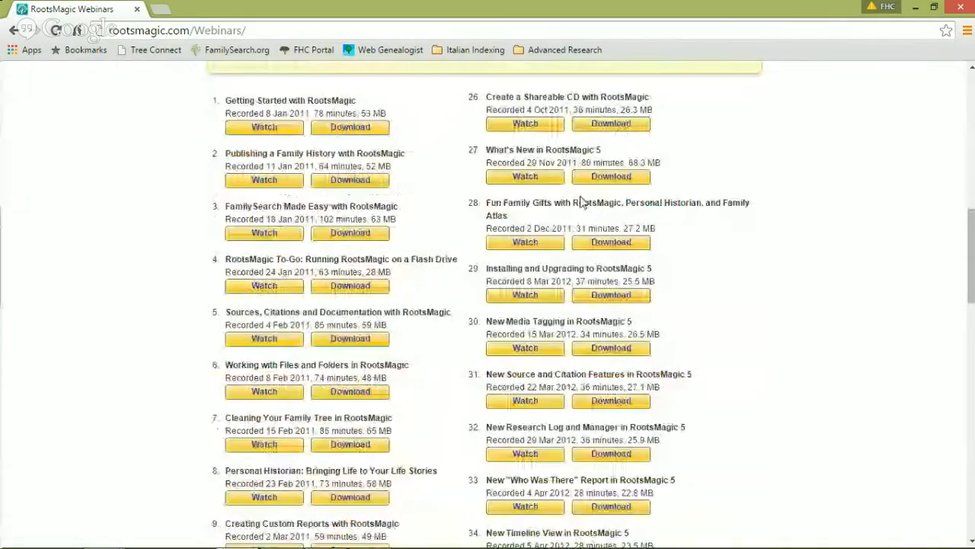
{"action": "scroll", "coordinate": [761, 203], "scroll_direction": "down", "scroll_amount": 15}
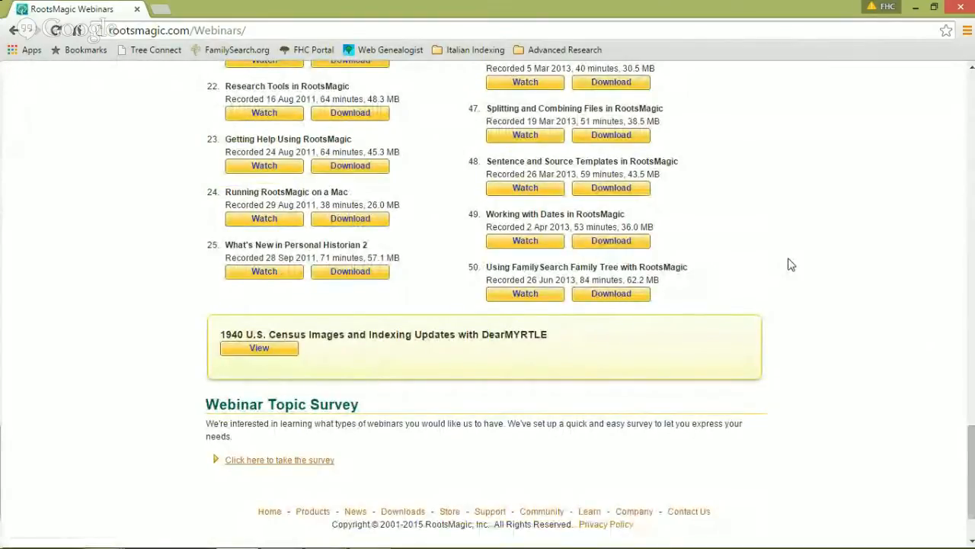
{"action": "scroll", "coordinate": [785, 259], "scroll_direction": "up", "scroll_amount": 13}
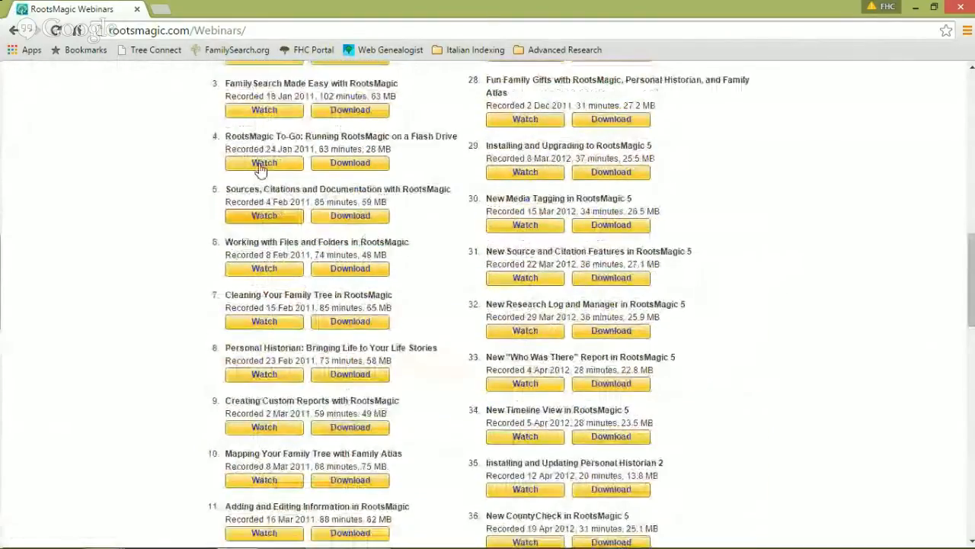
{"action": "scroll", "coordinate": [259, 169], "scroll_direction": "up", "scroll_amount": 4}
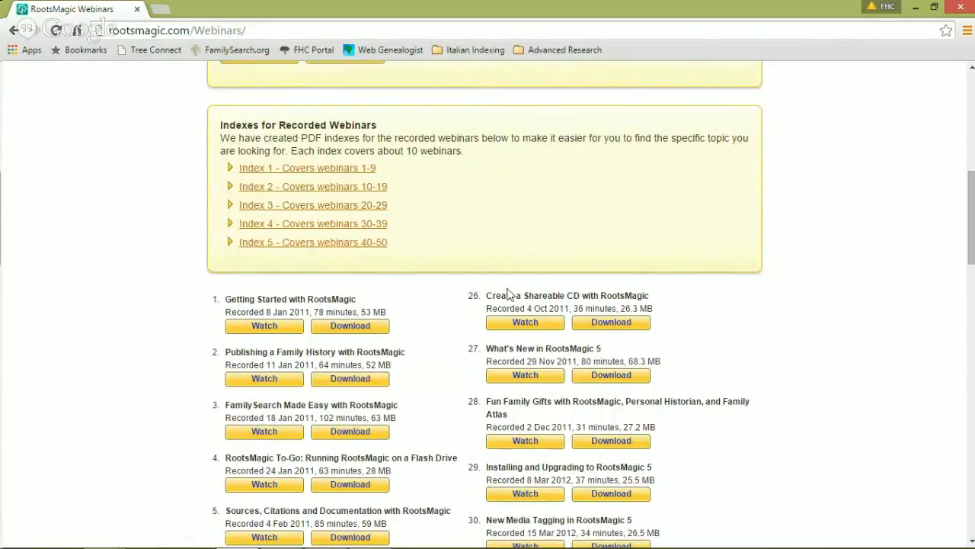
{"action": "scroll", "coordinate": [509, 291], "scroll_direction": "down", "scroll_amount": 12}
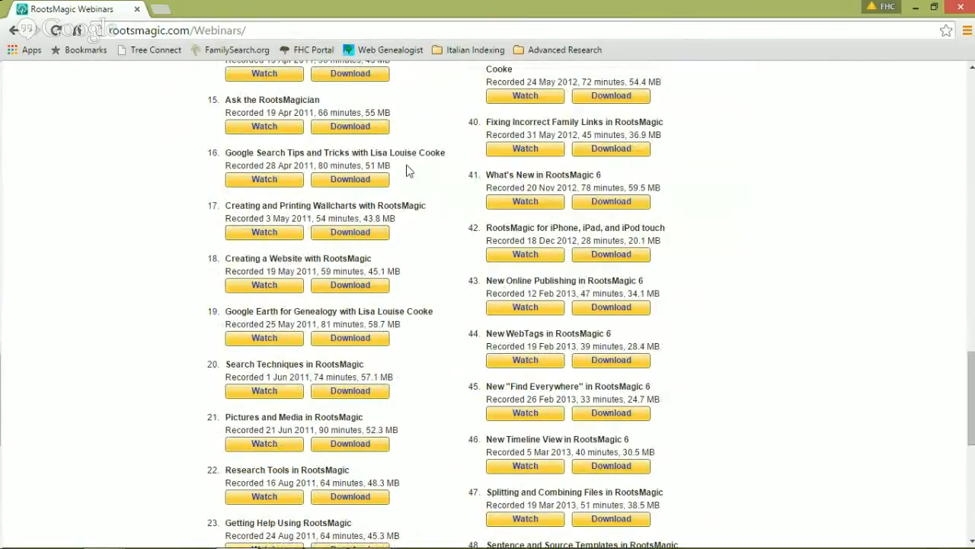
Step: Back in RootsMagic, close the Test2 database and skip the backup
{"action": "mouse_move", "coordinate": [222, 543]}
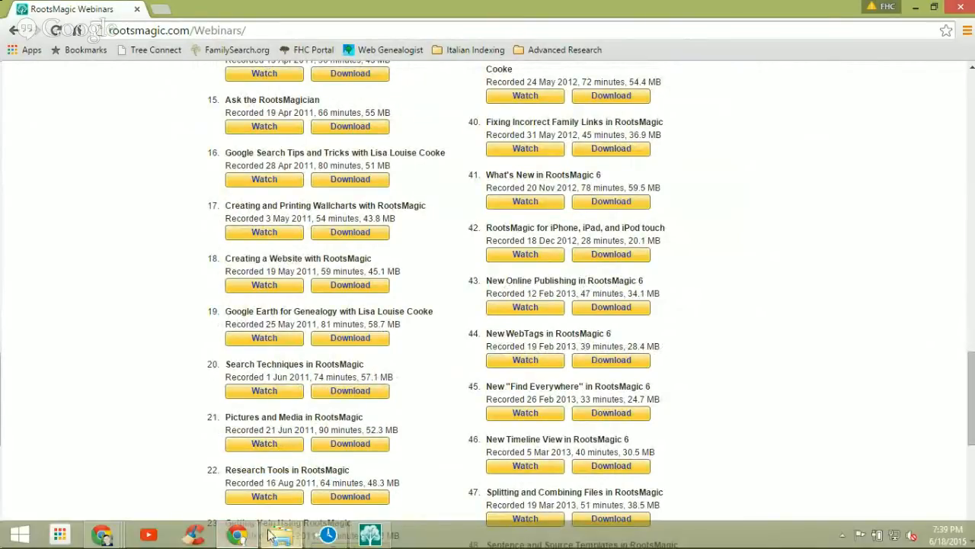
{"action": "left_click", "coordinate": [238, 536]}
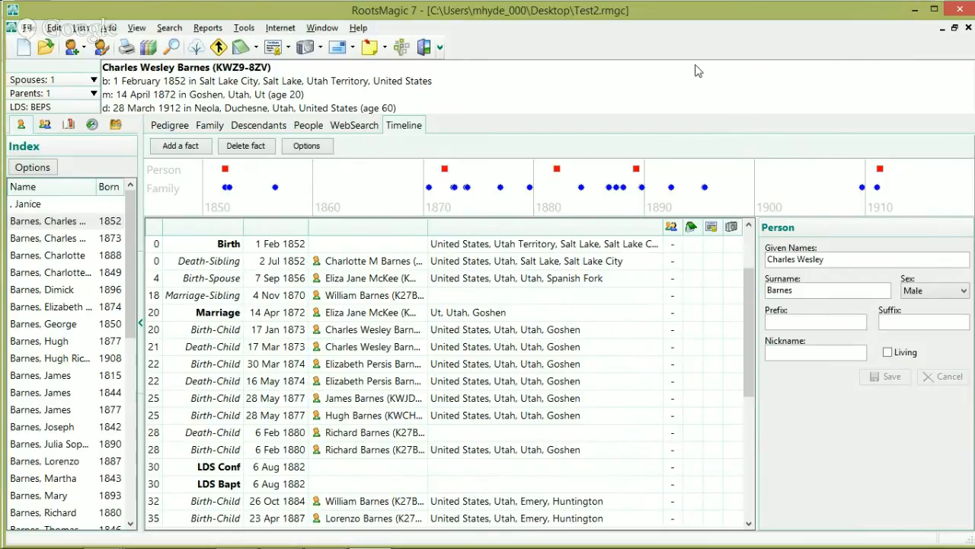
{"action": "left_click", "coordinate": [965, 9]}
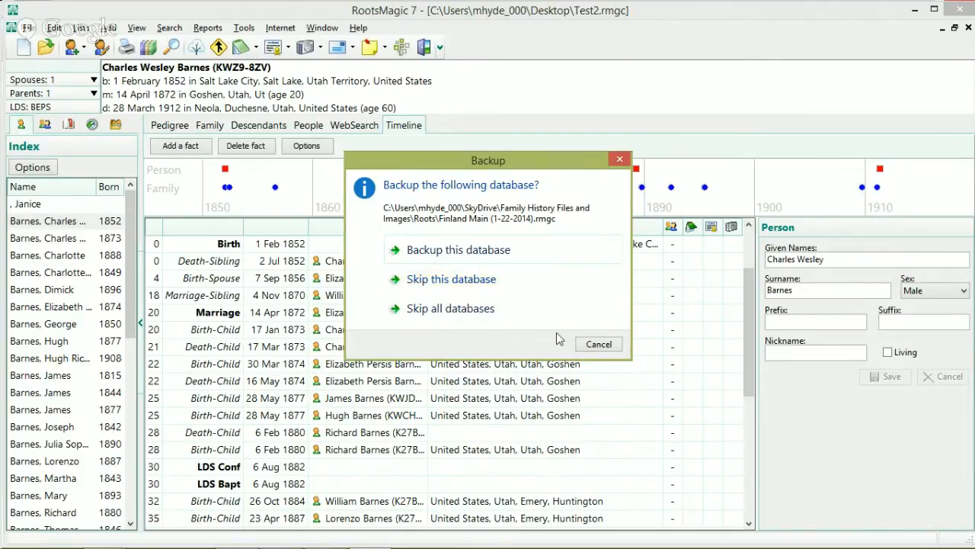
{"action": "left_click", "coordinate": [599, 343]}
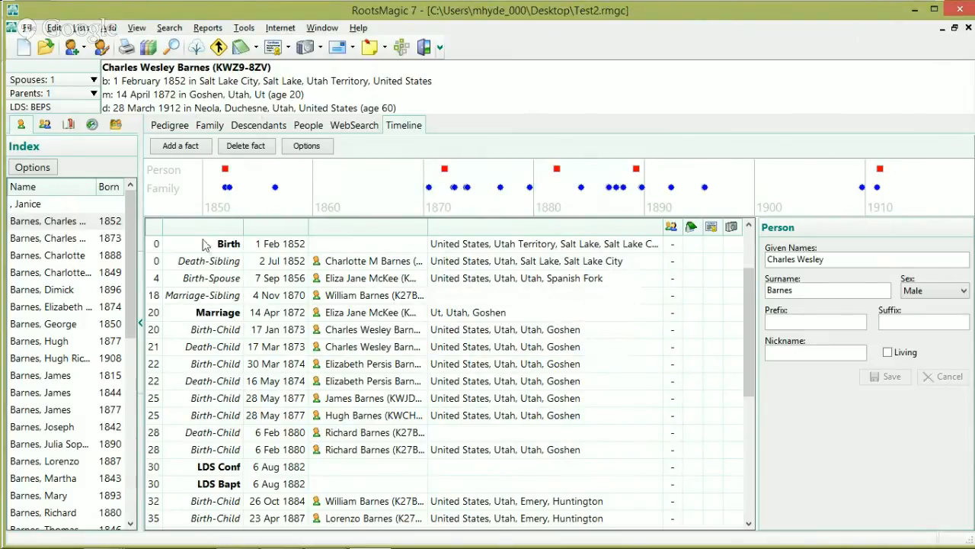
{"action": "left_click", "coordinate": [968, 27]}
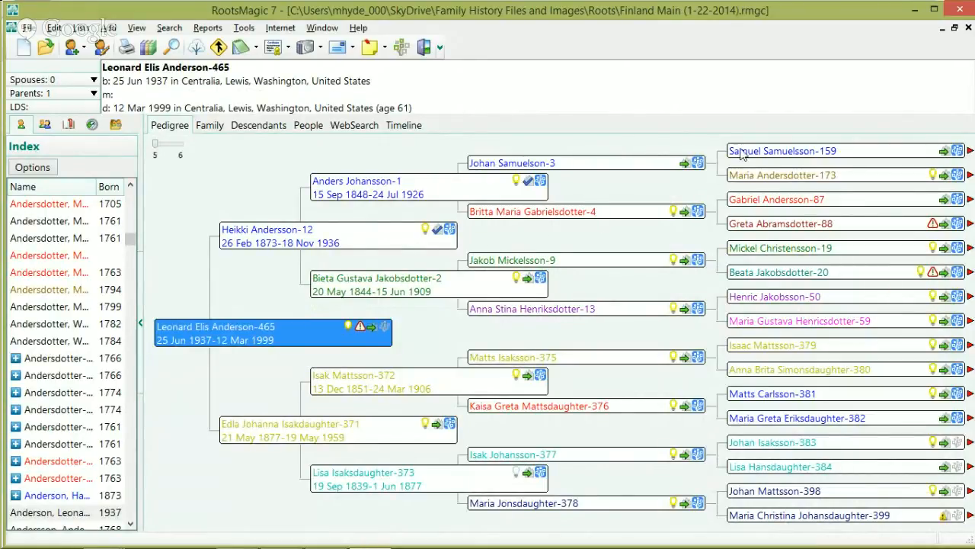
Step: Show the sources for Johan Samuelson-3's Birth fact, the Finland State Church 1840-1846 Vihanti census citation
{"action": "double_click", "coordinate": [591, 163]}
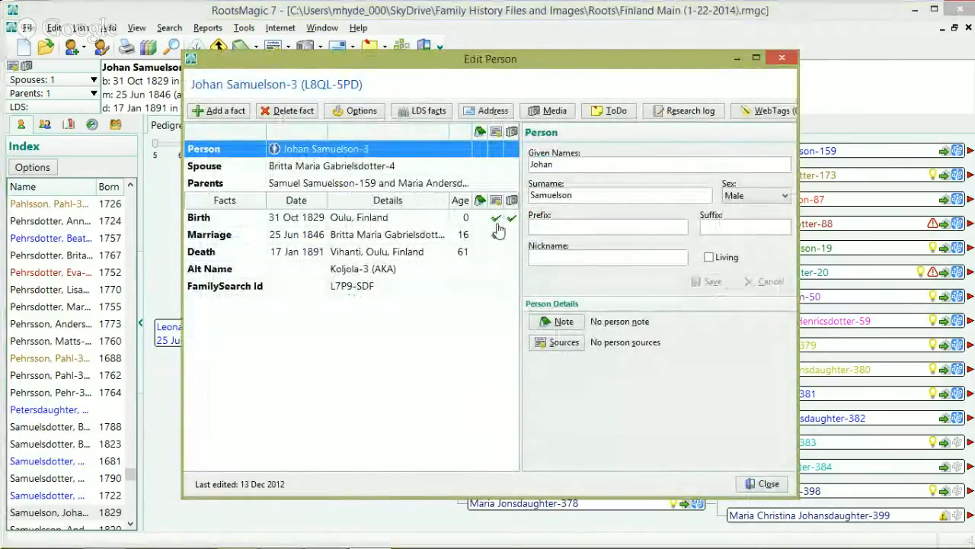
{"action": "mouse_move", "coordinate": [497, 222]}
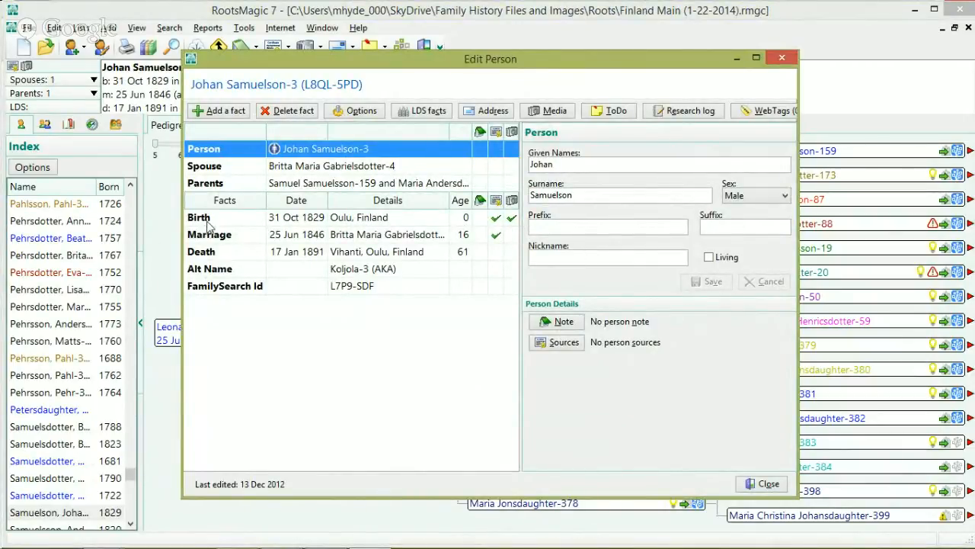
{"action": "left_click", "coordinate": [496, 220]}
{"action": "left_click", "coordinate": [496, 220]}
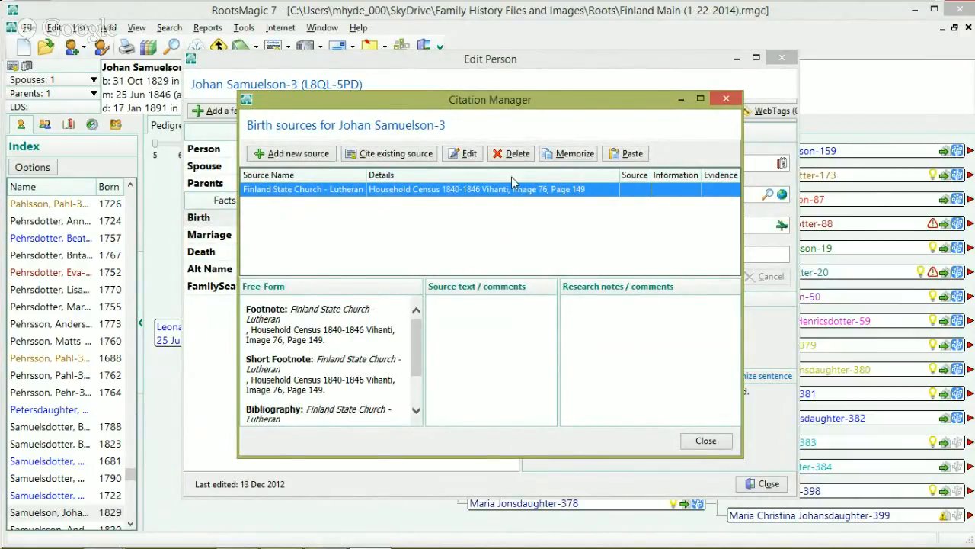
Step: Close Johan's birth citations, check the birth fact's media, then close his person details
{"action": "left_click", "coordinate": [704, 442]}
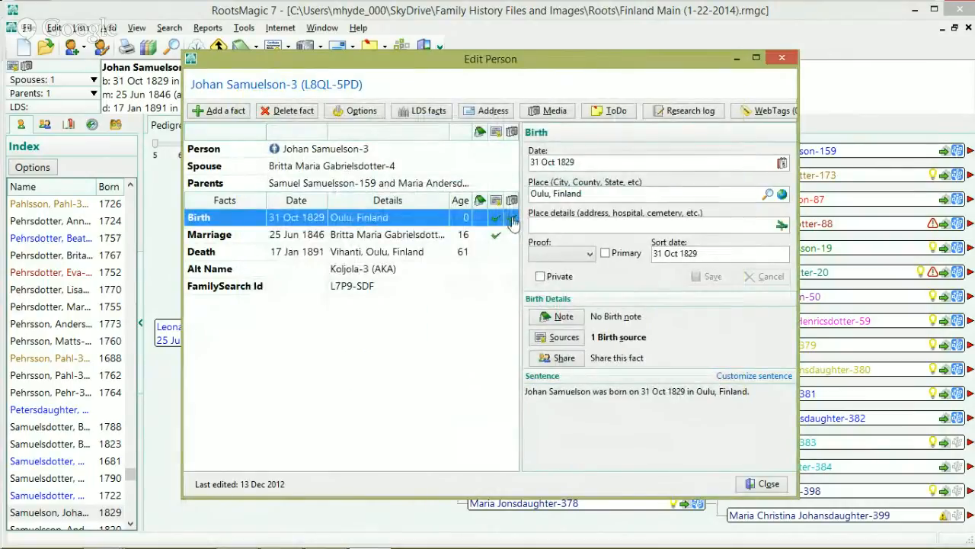
{"action": "left_click", "coordinate": [512, 221]}
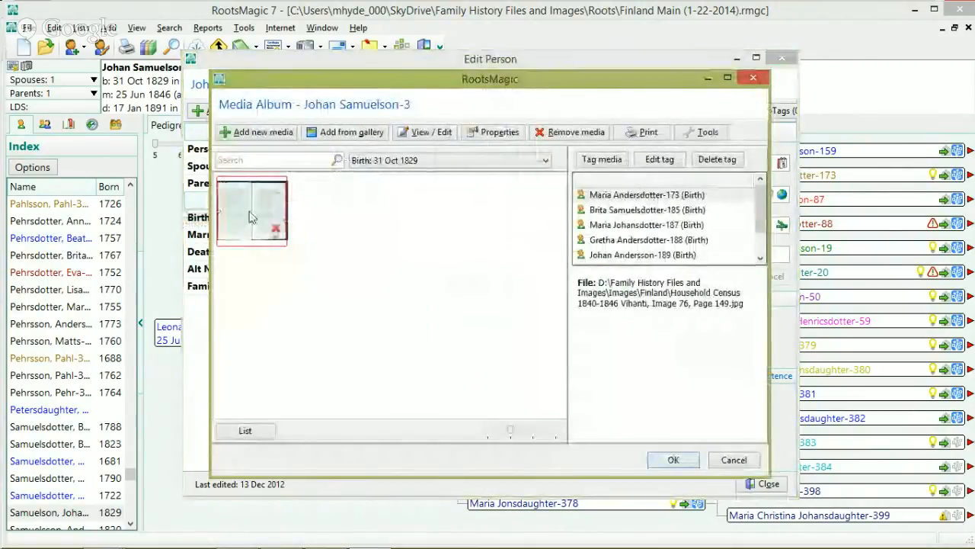
{"action": "mouse_move", "coordinate": [245, 226]}
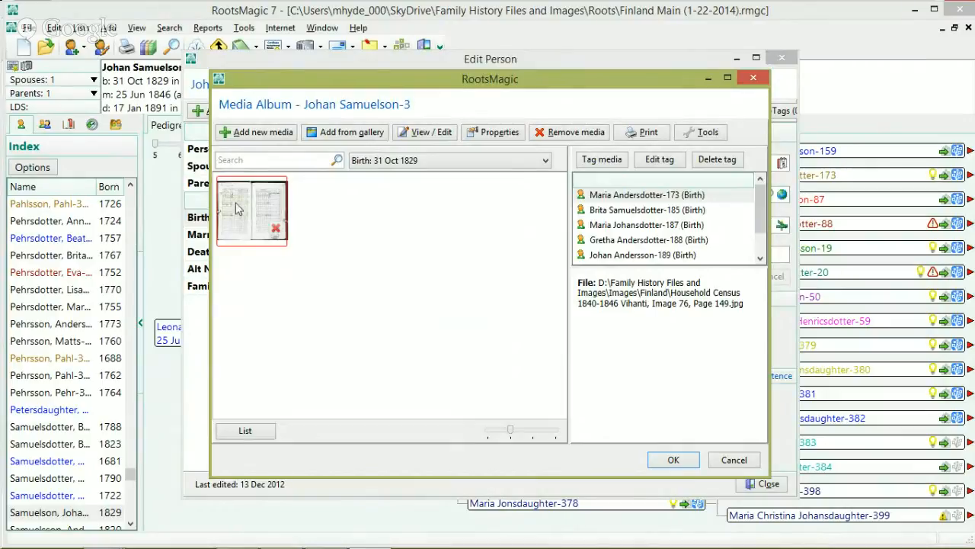
{"action": "left_click", "coordinate": [733, 459]}
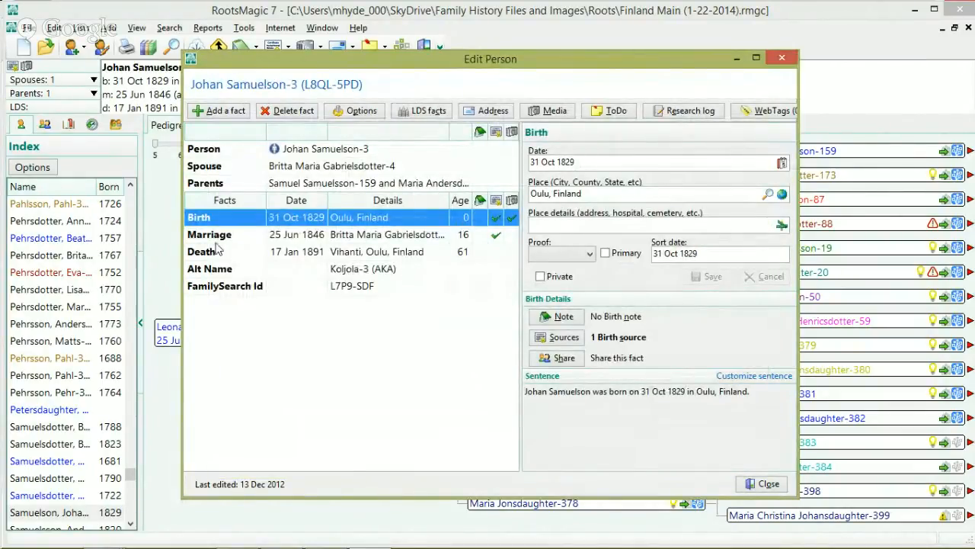
{"action": "left_click", "coordinate": [767, 483]}
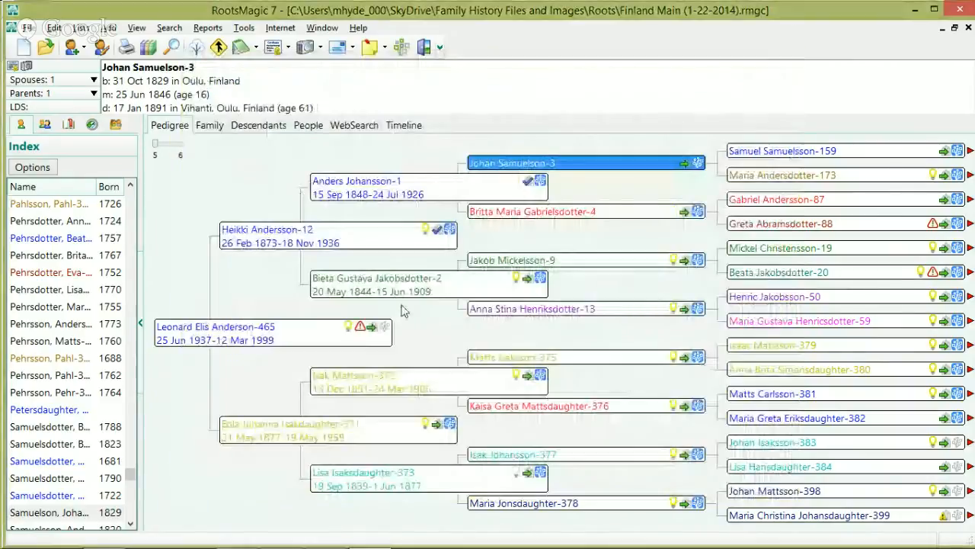
{"action": "double_click", "coordinate": [401, 294]}
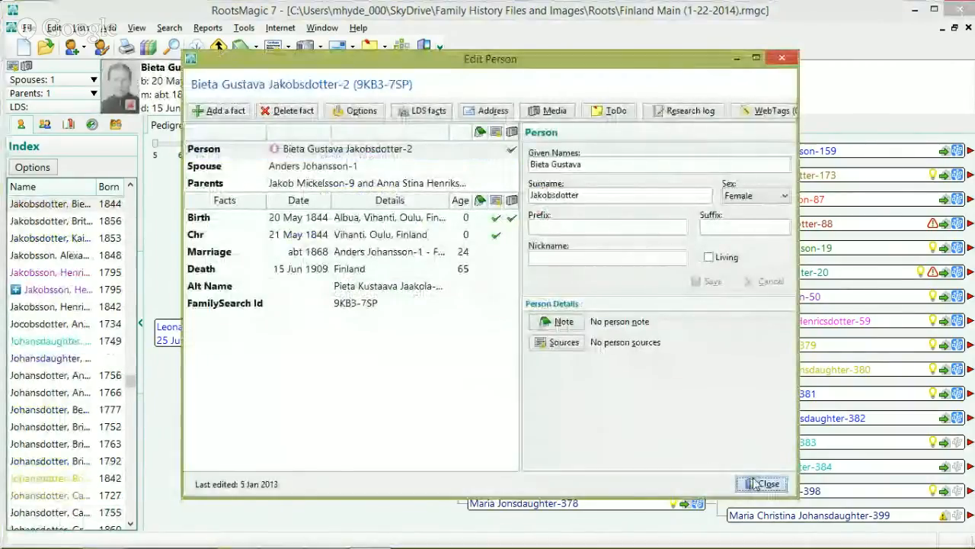
{"action": "left_click", "coordinate": [766, 483]}
{"action": "left_click", "coordinate": [285, 327]}
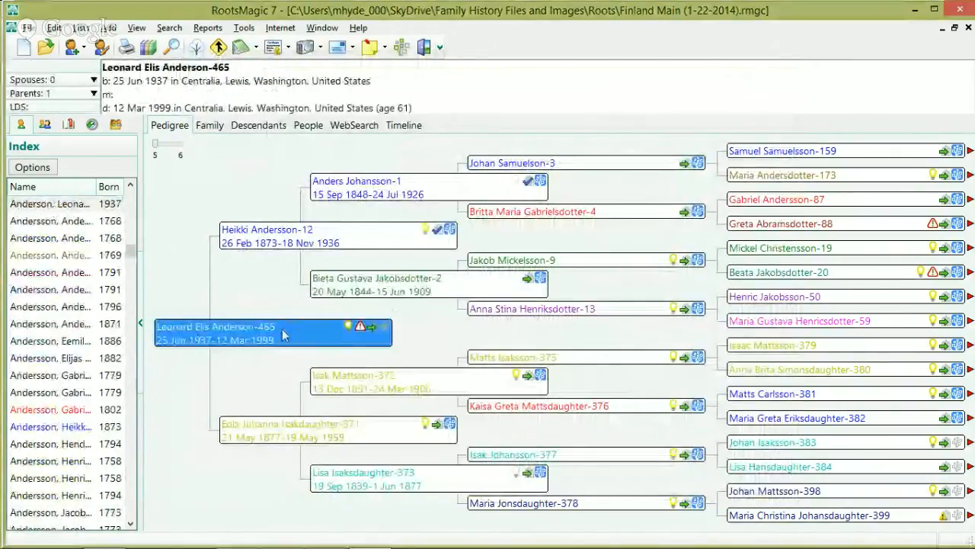
{"action": "double_click", "coordinate": [282, 336]}
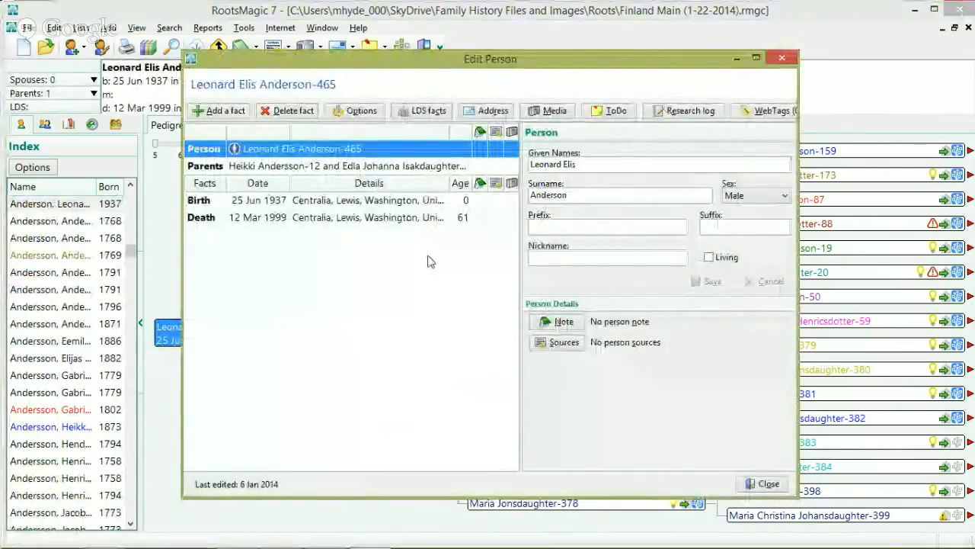
{"action": "left_click", "coordinate": [769, 483]}
{"action": "double_click", "coordinate": [333, 238]}
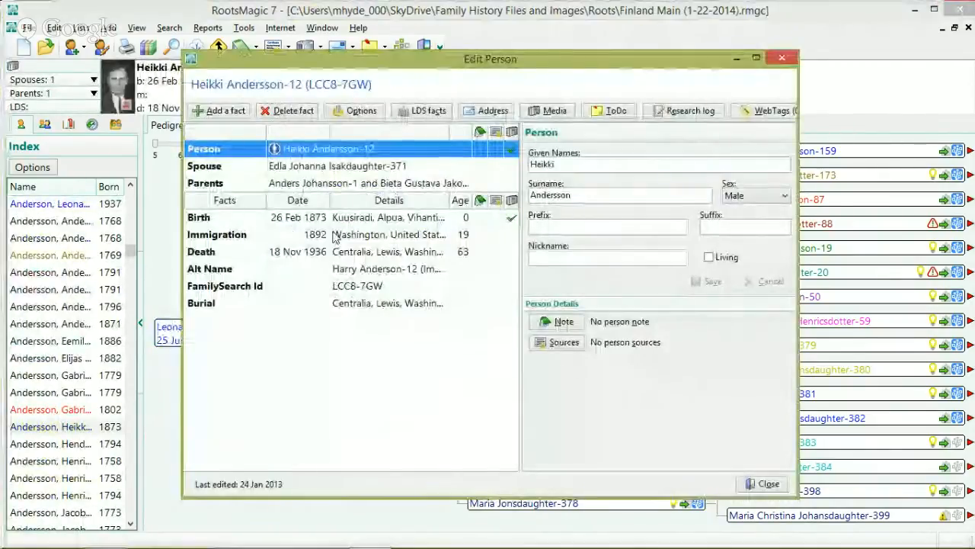
{"action": "left_click", "coordinate": [512, 218]}
{"action": "left_click", "coordinate": [751, 464]}
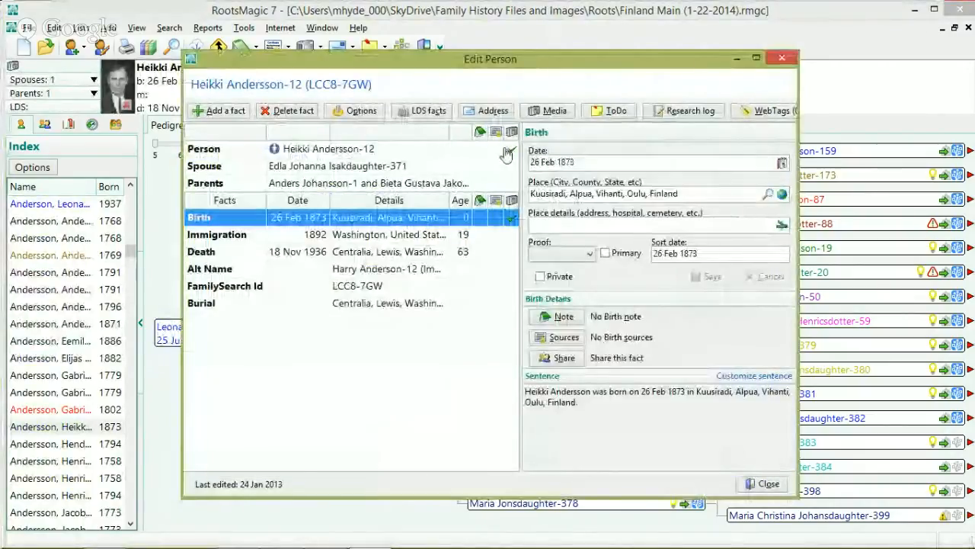
{"action": "left_click", "coordinate": [764, 484]}
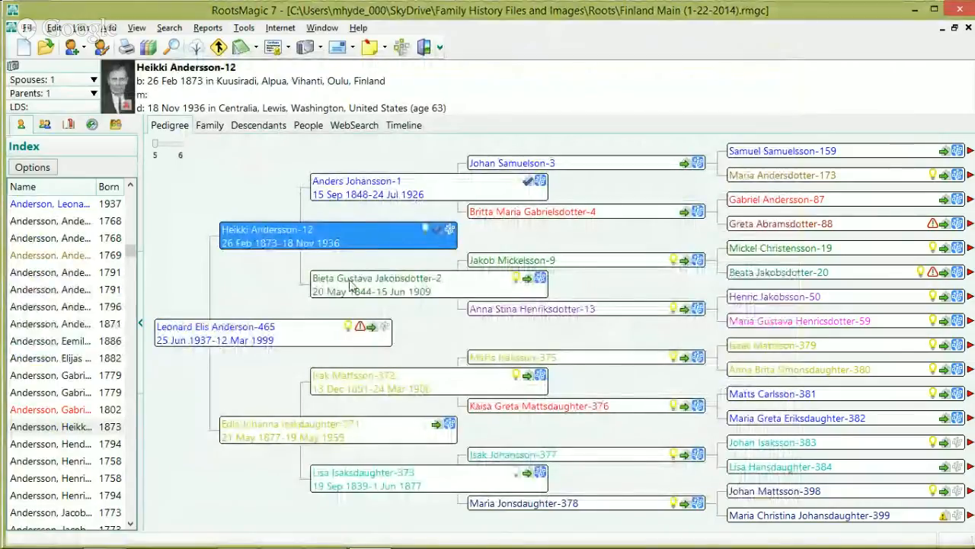
{"action": "double_click", "coordinate": [361, 234]}
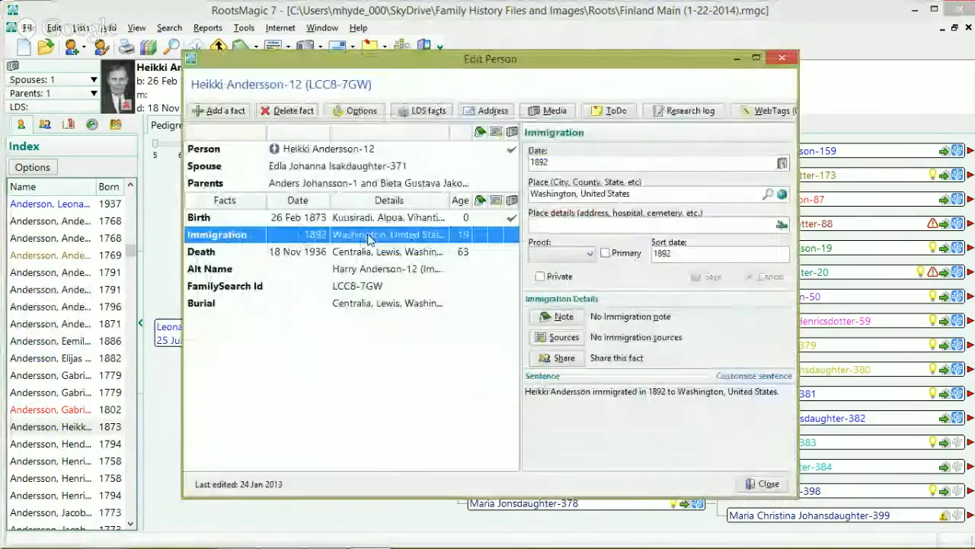
{"action": "left_click", "coordinate": [512, 153]}
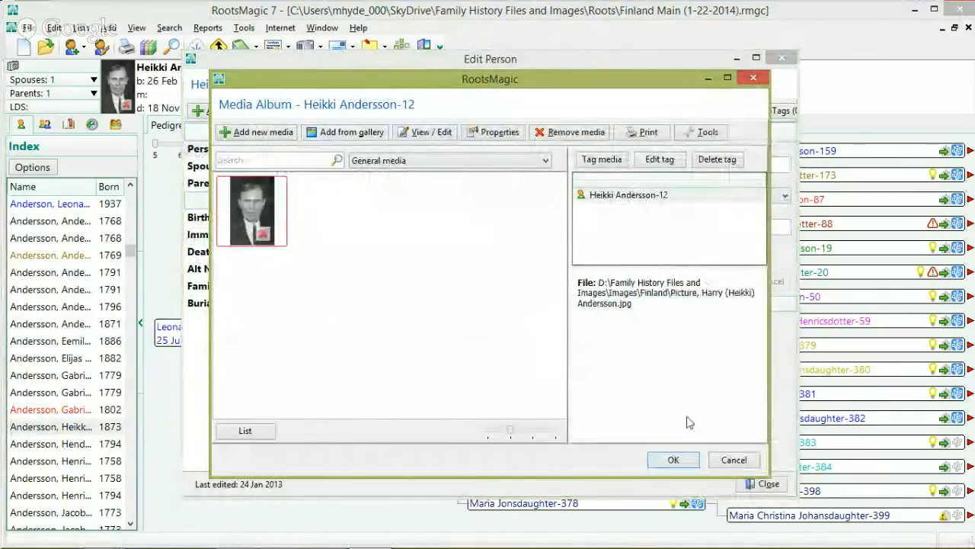
{"action": "left_click", "coordinate": [735, 461]}
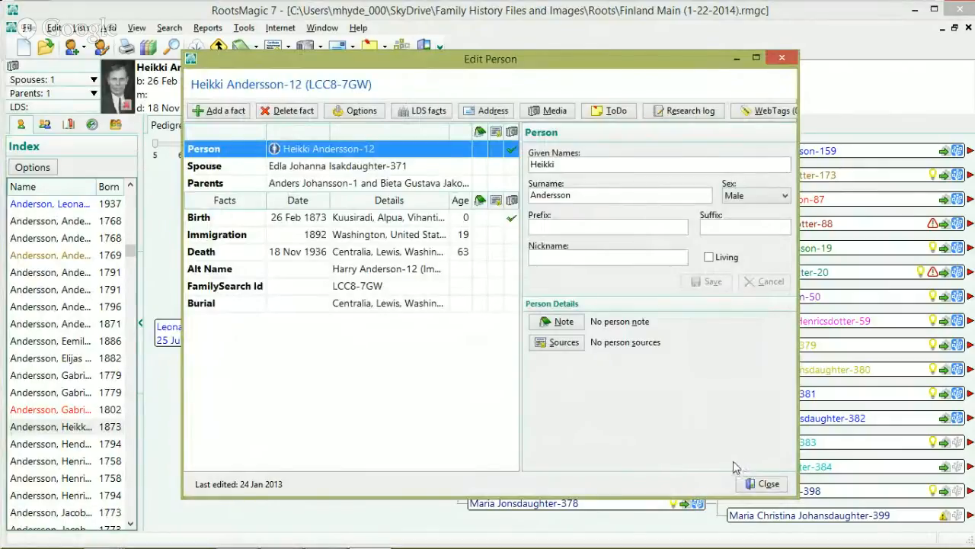
{"action": "left_click", "coordinate": [764, 484]}
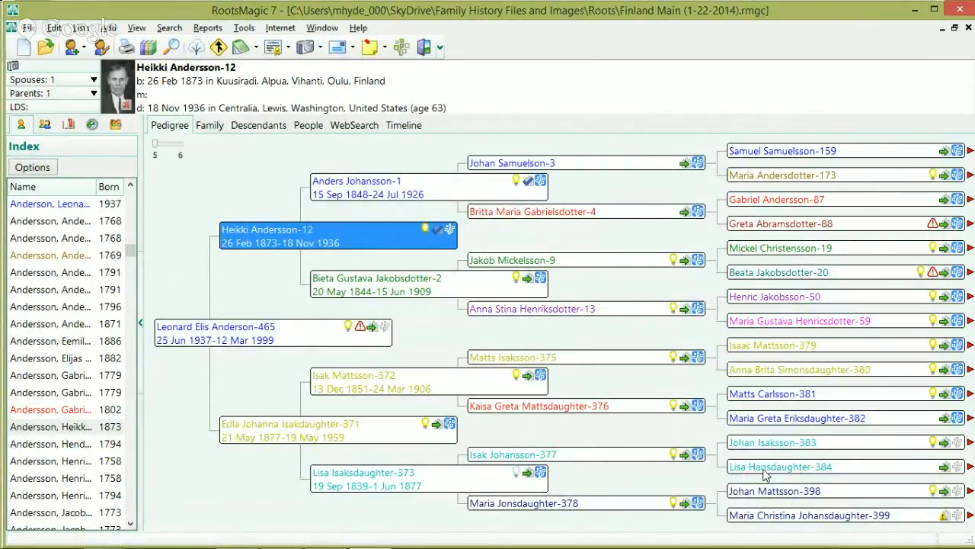
Step: Switch from RootsMagic to the Chrome browser window
{"action": "mouse_move", "coordinate": [548, 545]}
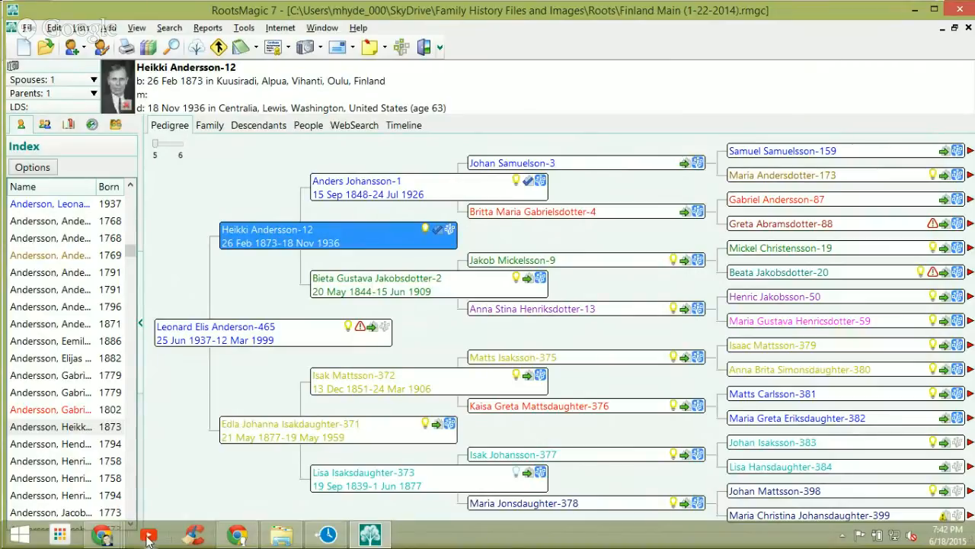
{"action": "mouse_move", "coordinate": [239, 537]}
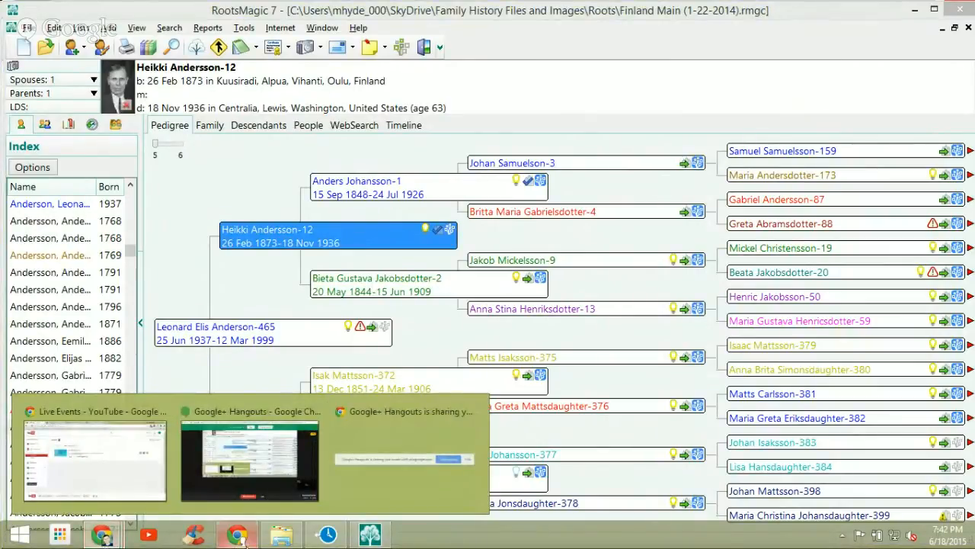
{"action": "left_click", "coordinate": [239, 536]}
Step: In a new Chrome tab, enter the my.rootsmagic.com address and fix the typos
{"action": "left_click", "coordinate": [157, 12]}
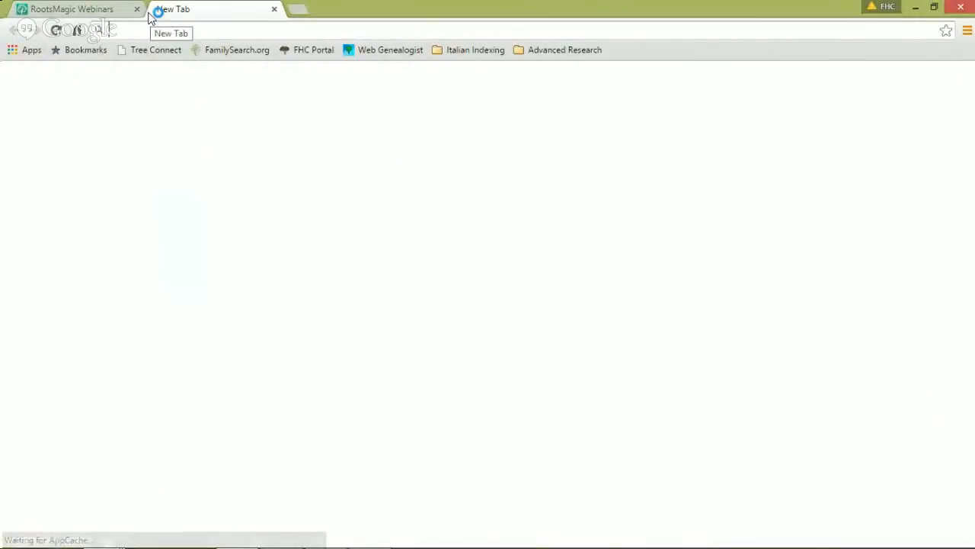
{"action": "type", "text": "myrootsmagic."}
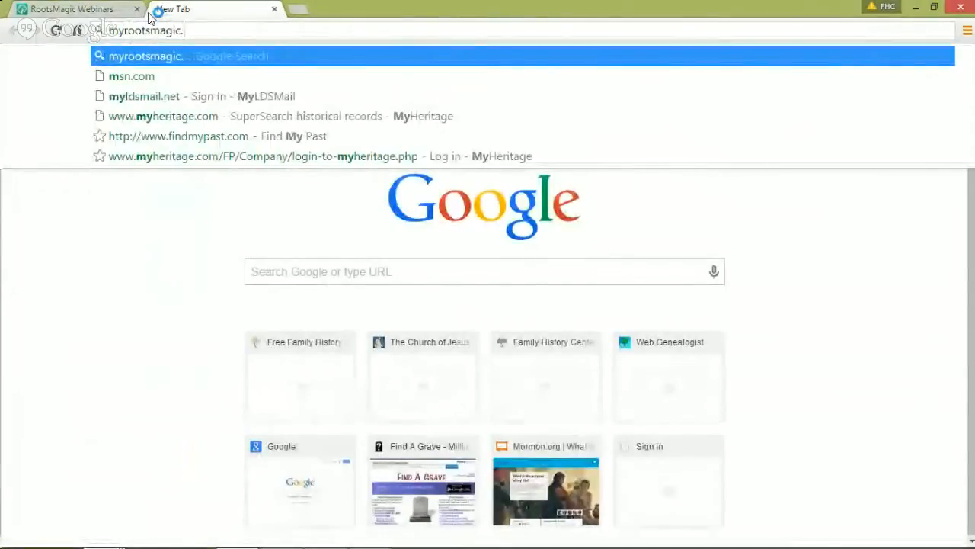
{"action": "type", "text": "com"}
{"action": "key", "text": "BackSpace"}
{"action": "key", "text": "BackSpace"}
{"action": "key", "text": "BackSpace"}
{"action": "key", "text": "BackSpace"}
{"action": "key", "text": "BackSpace"}
{"action": "key", "text": "BackSpace"}
{"action": "key", "text": "BackSpace"}
{"action": "key", "text": "BackSpace"}
{"action": "key", "text": "BackSpace"}
{"action": "key", "text": "BackSpace"}
{"action": "key", "text": "BackSpace"}
{"action": "key", "text": "BackSpace"}
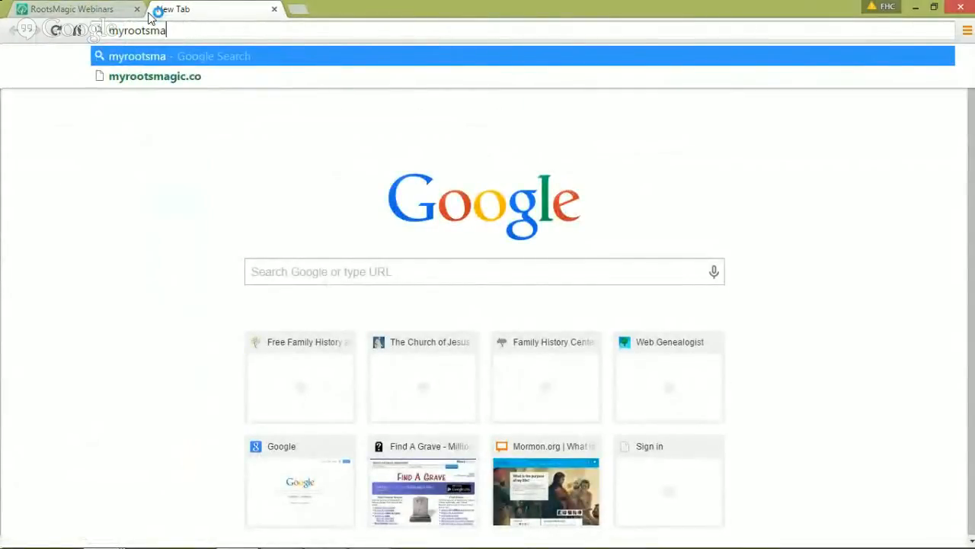
{"action": "key", "text": "BackSpace"}
{"action": "key", "text": "BackSpace"}
{"action": "type", "text": "r"}
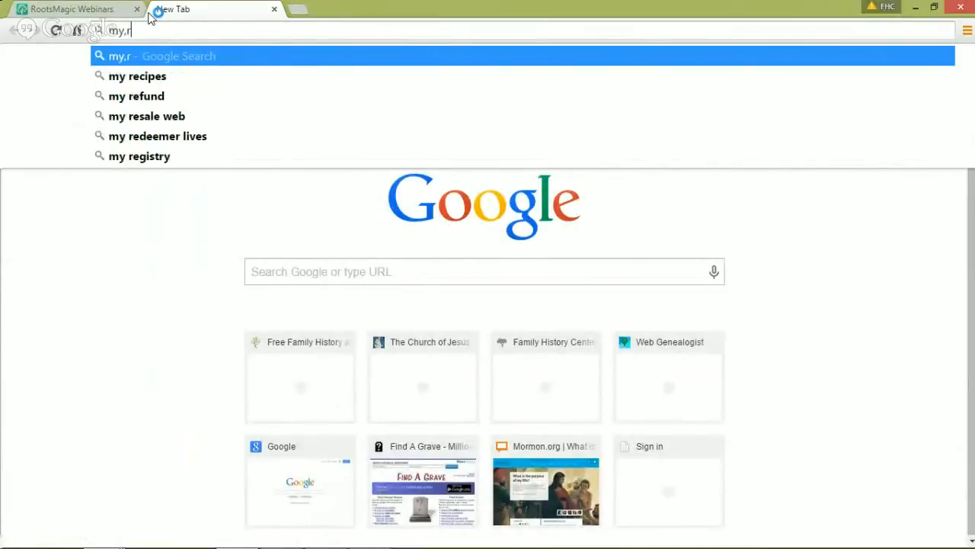
{"action": "key", "text": "BackSpace"}
{"action": "key", "text": "BackSpace"}
{"action": "type", "text": ".rootsmagic.com"}
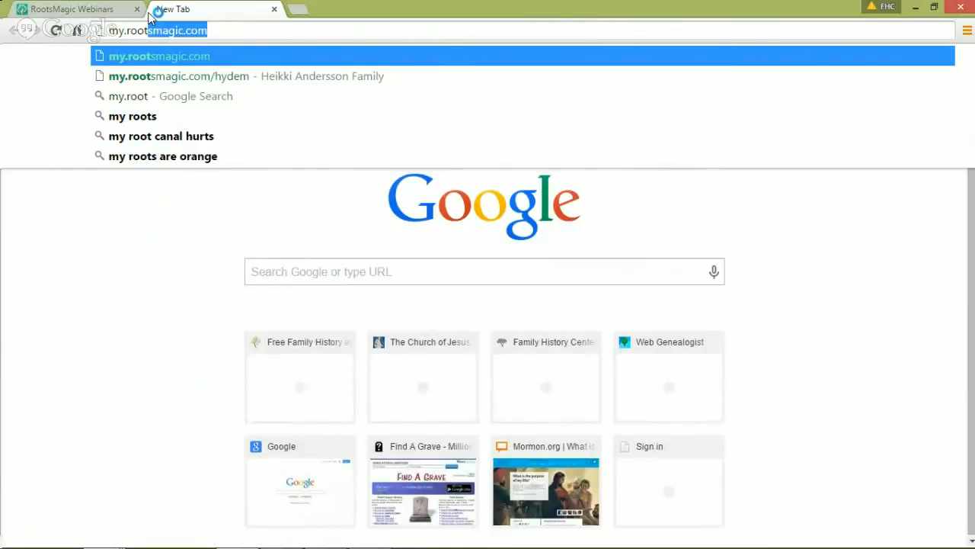
Step: Open the Heikki Andersson Family site and scroll through its Vihanti church home page
{"action": "left_click", "coordinate": [154, 30]}
{"action": "left_click", "coordinate": [166, 78]}
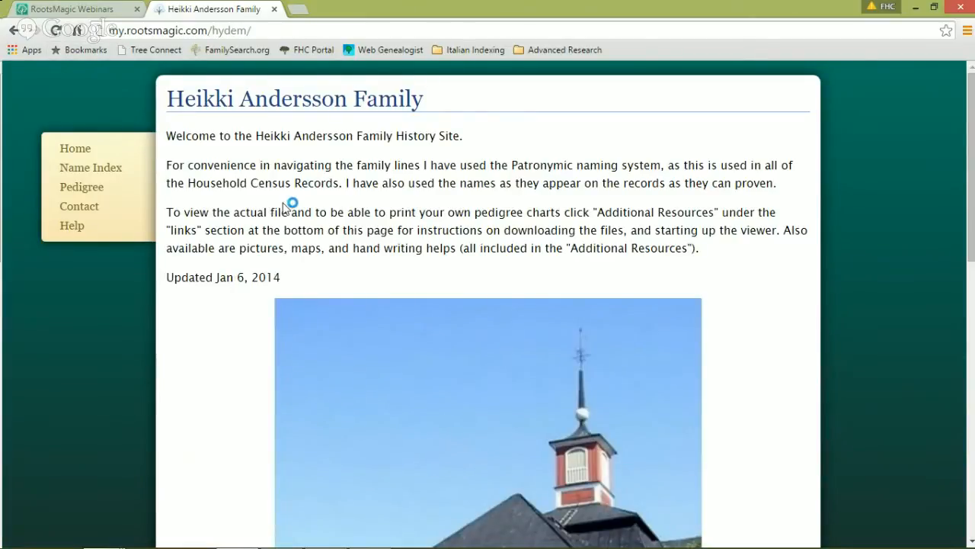
{"action": "scroll", "coordinate": [117, 159], "scroll_direction": "down", "scroll_amount": 5}
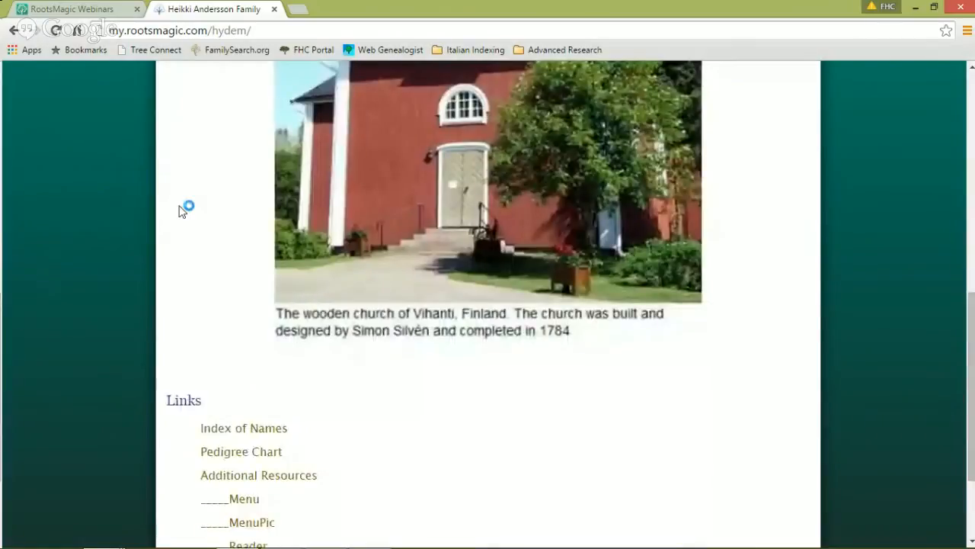
{"action": "scroll", "coordinate": [353, 259], "scroll_direction": "up", "scroll_amount": 4}
{"action": "scroll", "coordinate": [512, 230], "scroll_direction": "down", "scroll_amount": 4}
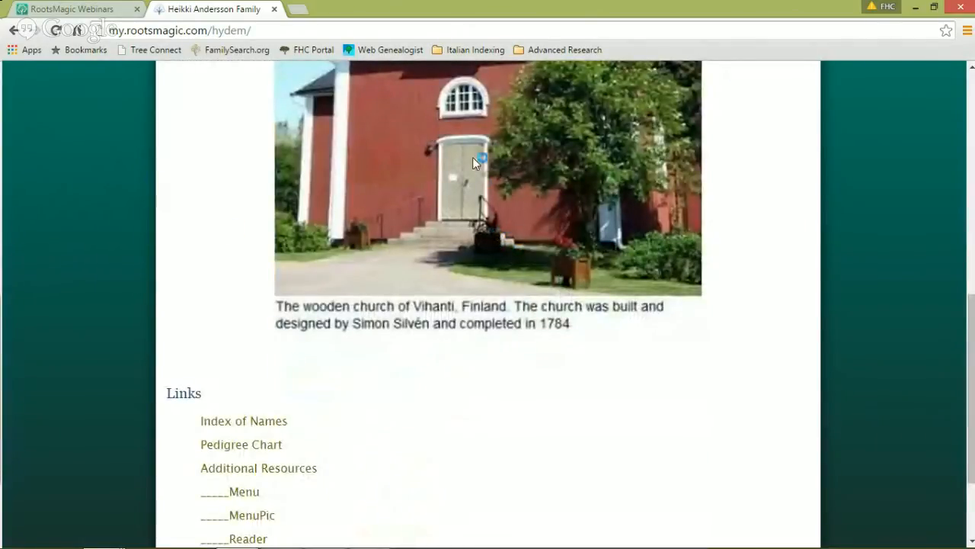
{"action": "scroll", "coordinate": [493, 185], "scroll_direction": "up", "scroll_amount": 7}
{"action": "scroll", "coordinate": [495, 190], "scroll_direction": "down", "scroll_amount": 7}
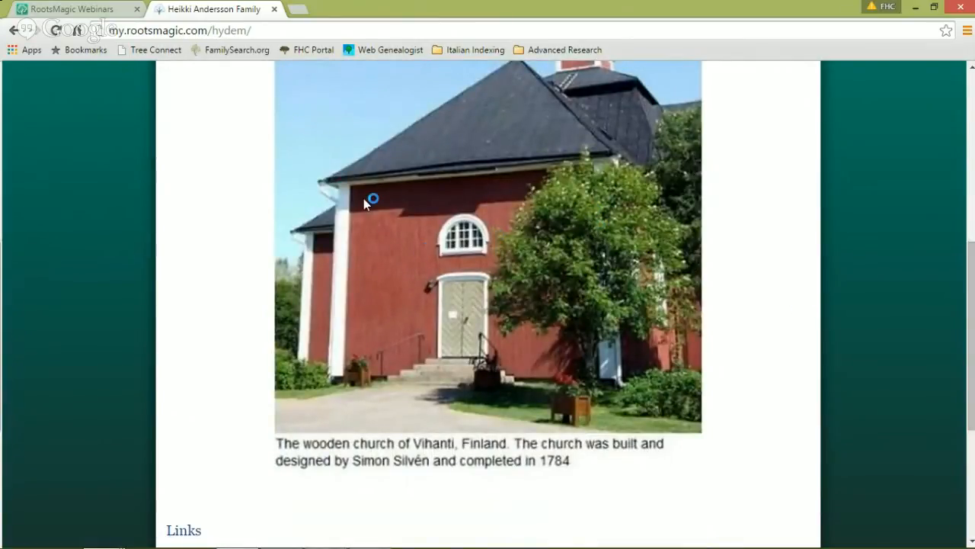
{"action": "scroll", "coordinate": [358, 200], "scroll_direction": "up", "scroll_amount": 3}
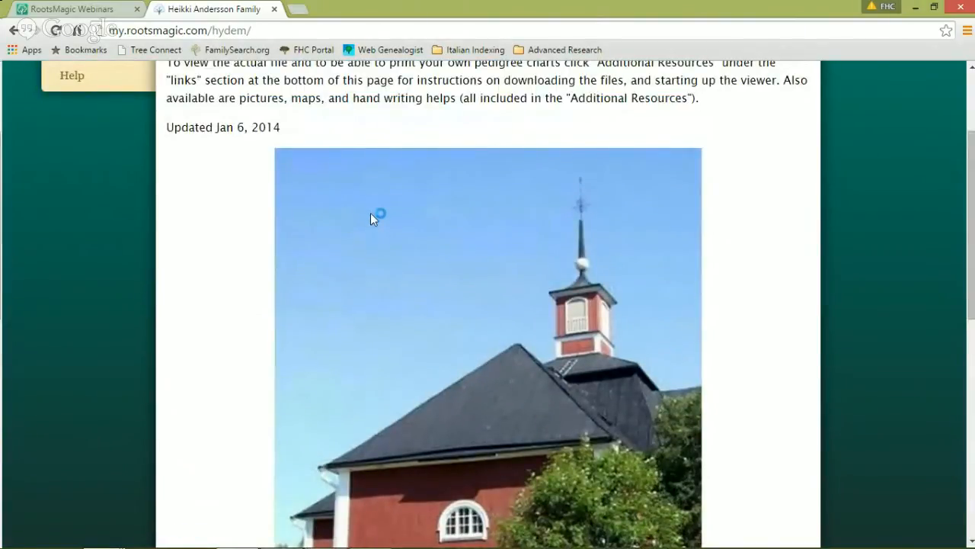
{"action": "scroll", "coordinate": [376, 202], "scroll_direction": "up", "scroll_amount": 1}
{"action": "scroll", "coordinate": [368, 204], "scroll_direction": "down", "scroll_amount": 5}
{"action": "scroll", "coordinate": [368, 204], "scroll_direction": "up", "scroll_amount": 5}
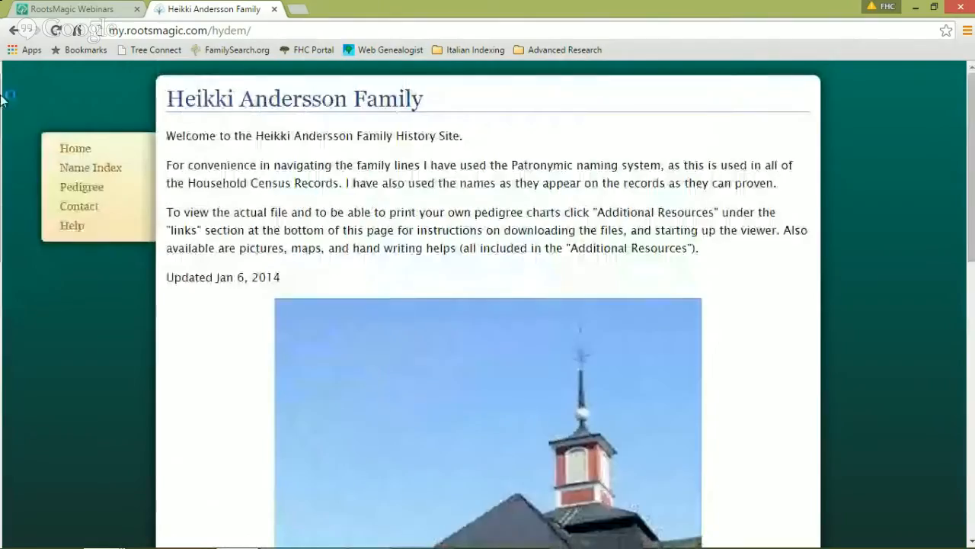
{"action": "left_click", "coordinate": [88, 169]}
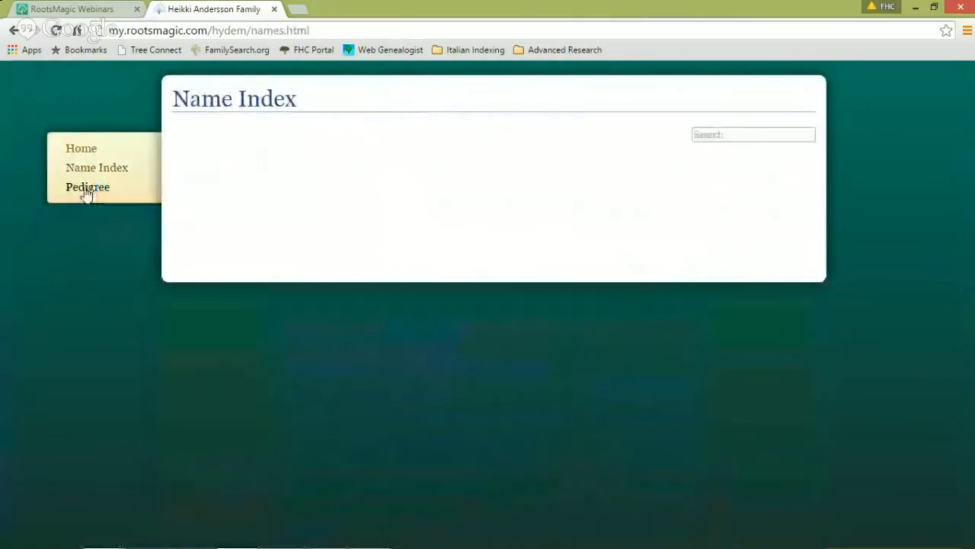
{"action": "left_click", "coordinate": [86, 189]}
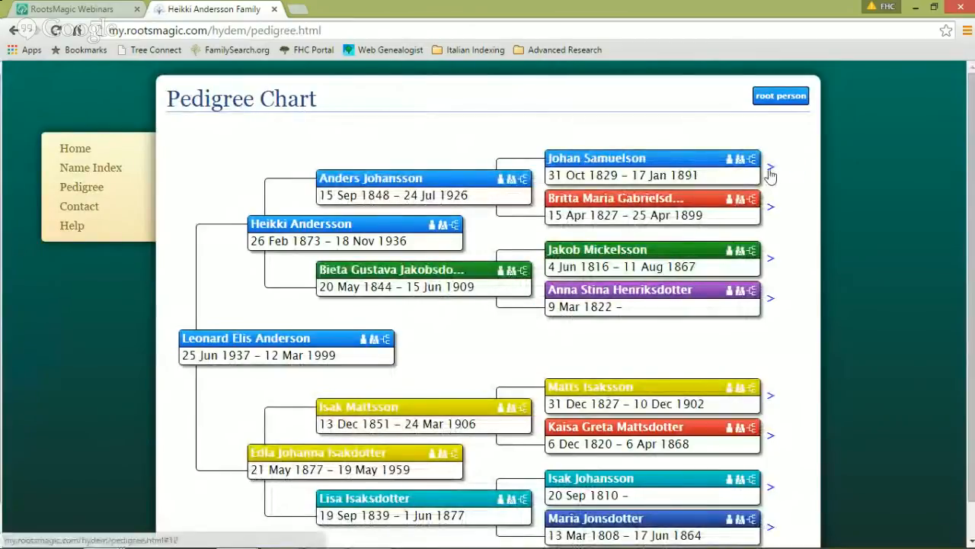
{"action": "left_click", "coordinate": [770, 168]}
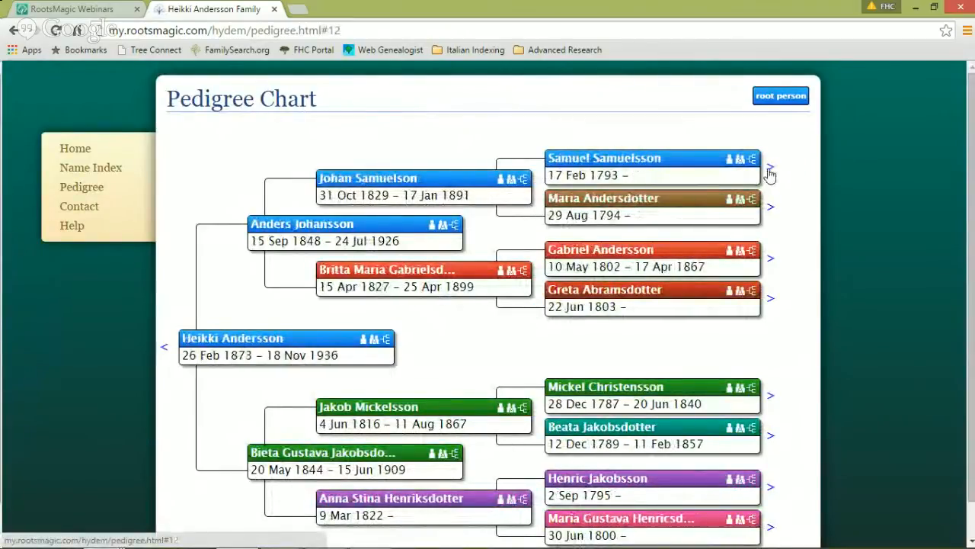
{"action": "left_click", "coordinate": [769, 168]}
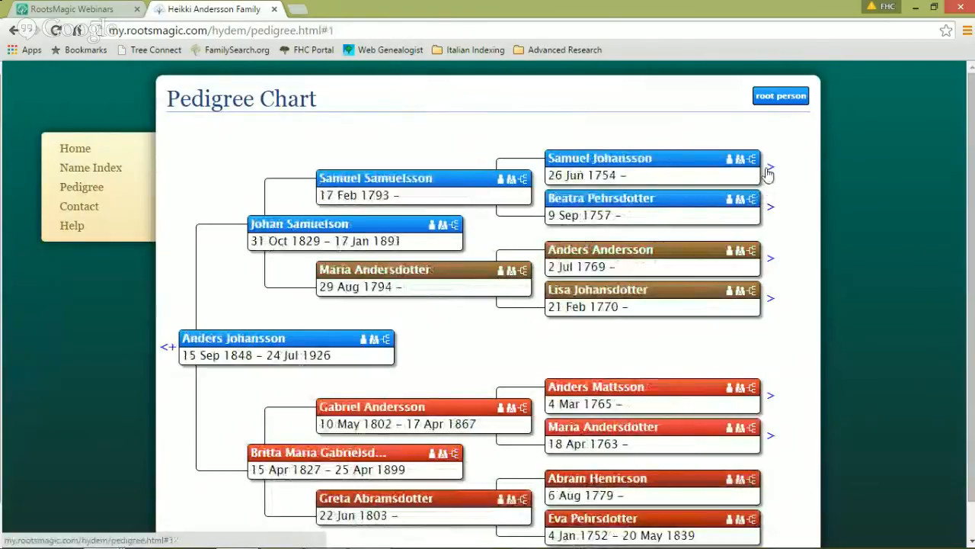
{"action": "left_click", "coordinate": [770, 169]}
{"action": "left_click", "coordinate": [770, 169]}
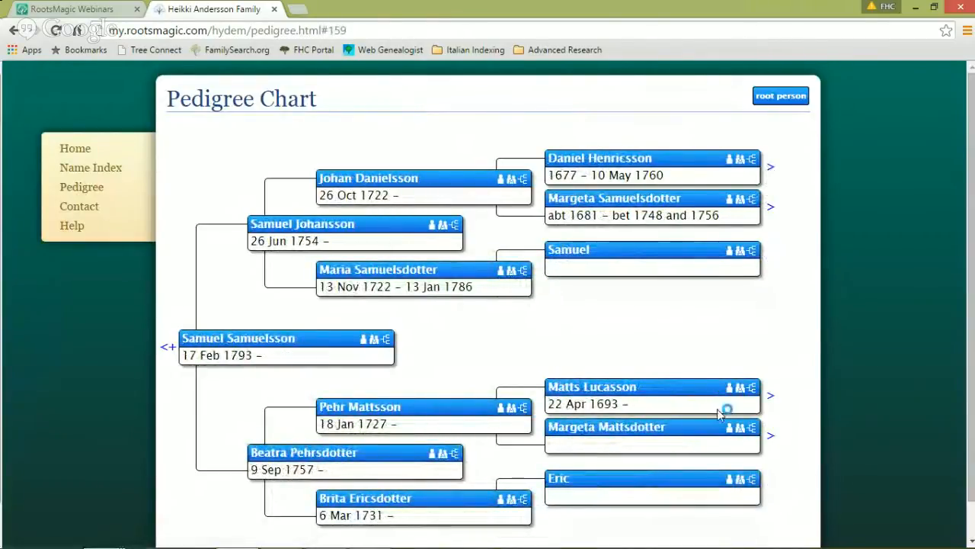
{"action": "left_click", "coordinate": [769, 394]}
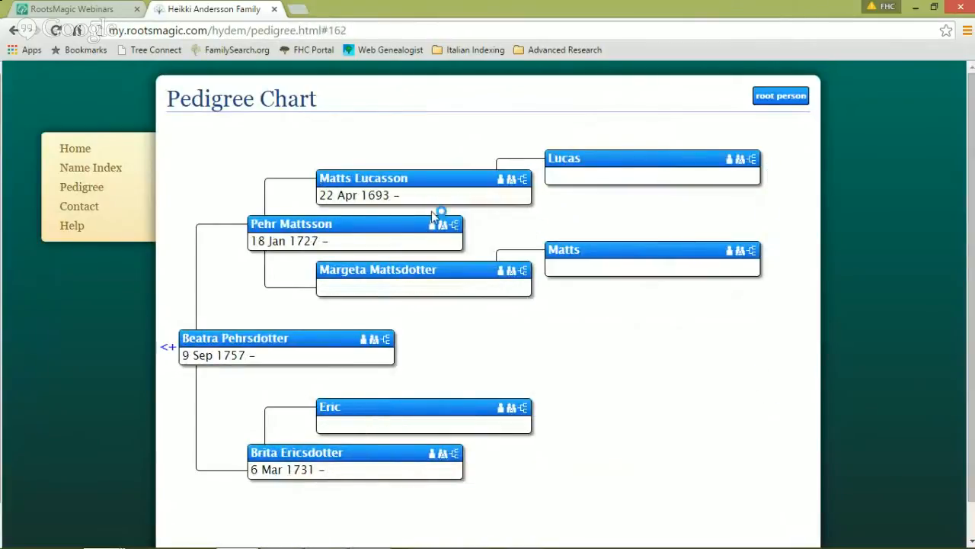
Step: View and close the site's Contact popup, then return to RootsMagic 7
{"action": "left_click", "coordinate": [86, 211]}
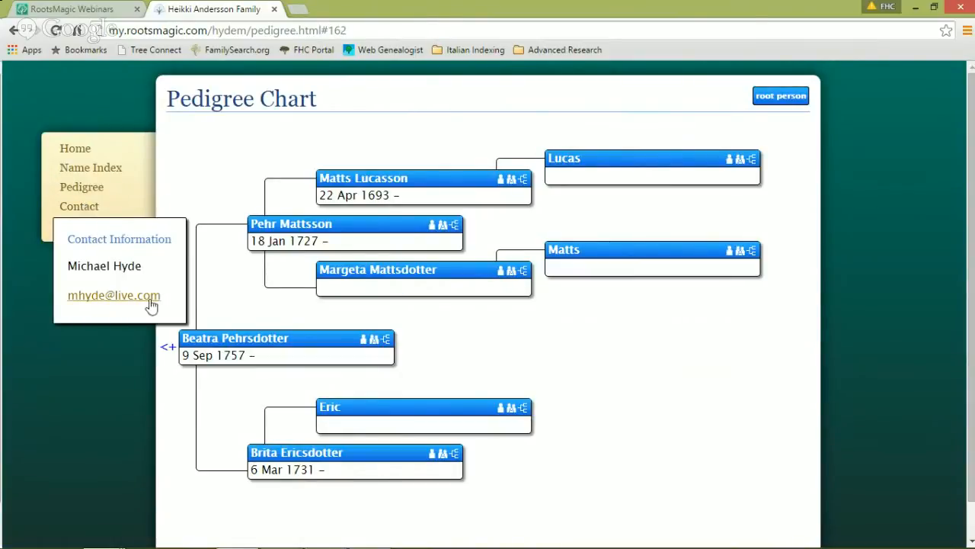
{"action": "left_click", "coordinate": [141, 233]}
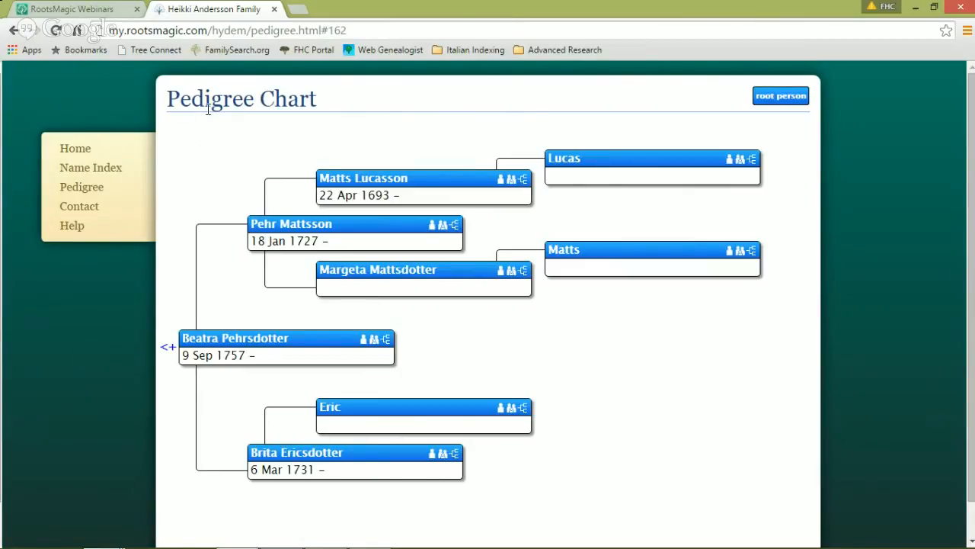
{"action": "mouse_move", "coordinate": [378, 545]}
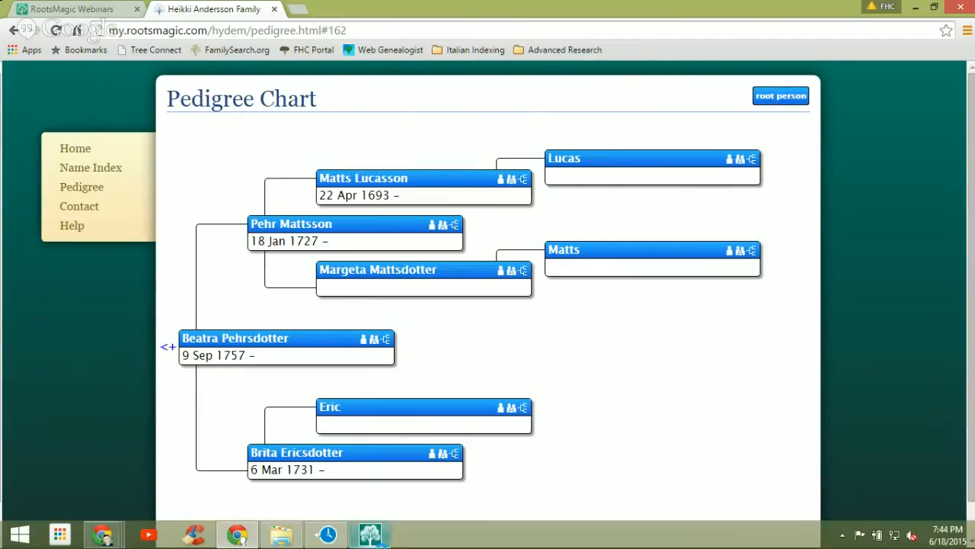
{"action": "left_click", "coordinate": [370, 535]}
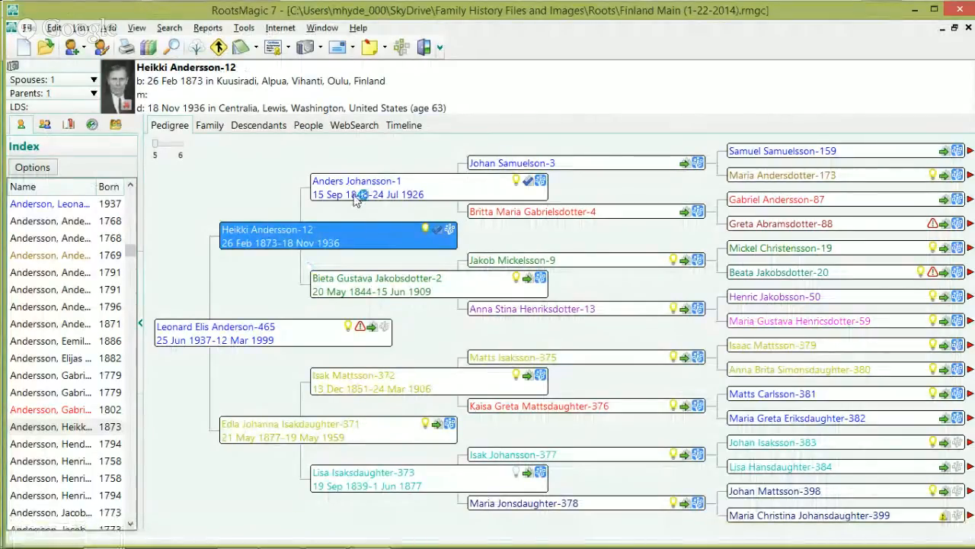
{"action": "left_click", "coordinate": [354, 196]}
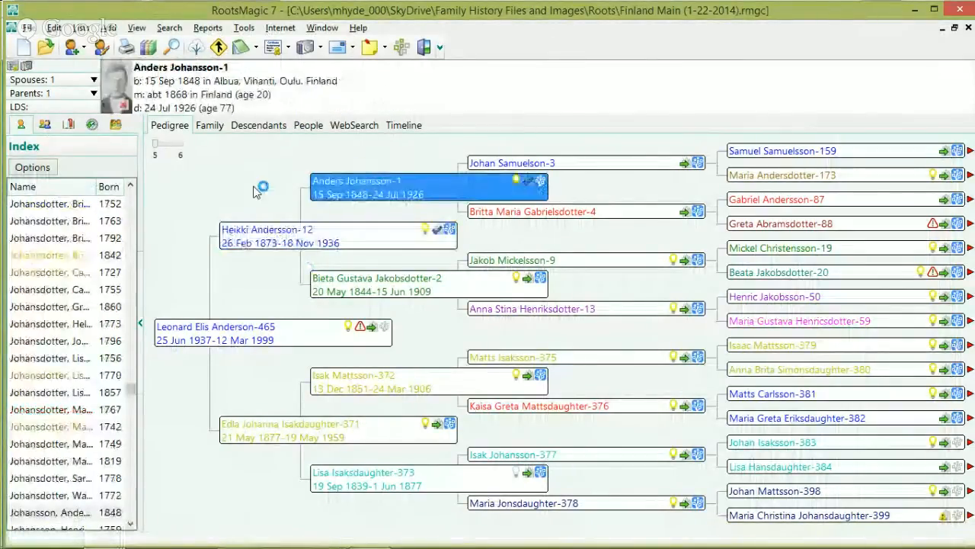
{"action": "left_click", "coordinate": [261, 232]}
{"action": "left_click", "coordinate": [207, 28]}
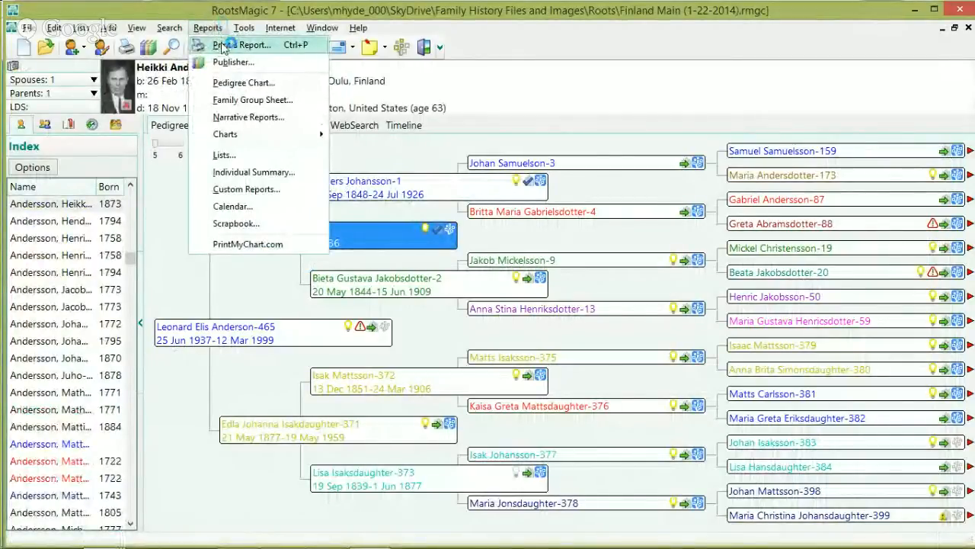
{"action": "left_click", "coordinate": [223, 45]}
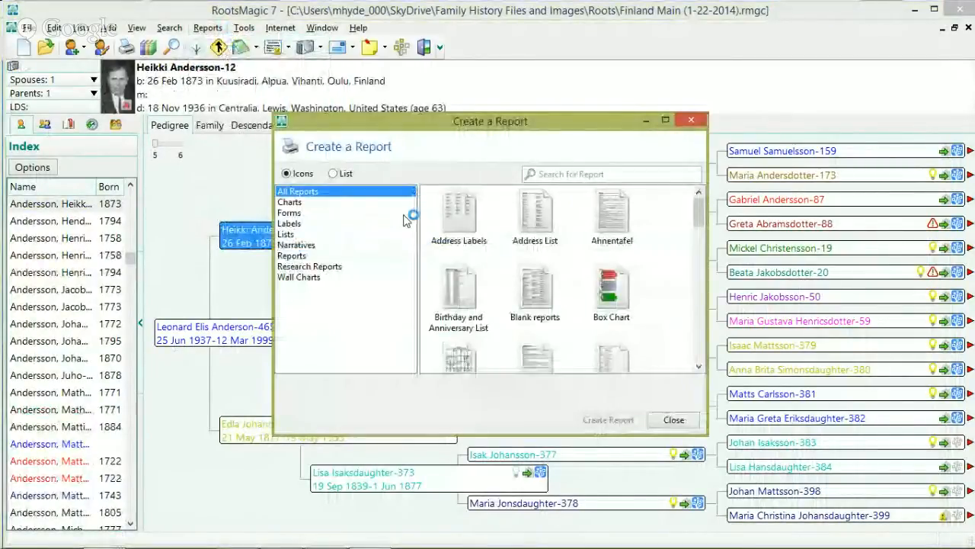
{"action": "left_click_drag", "start_coordinate": [699, 210], "coordinate": [703, 340]}
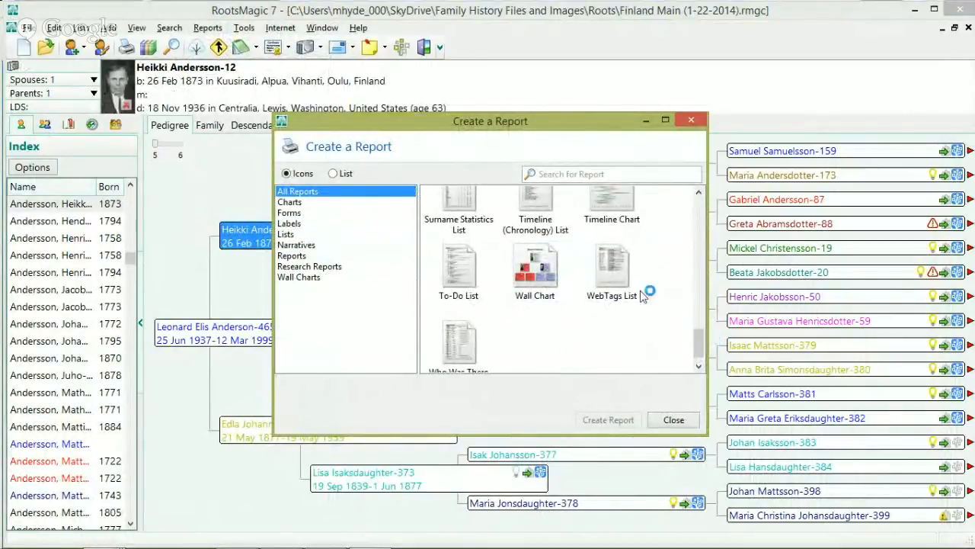
{"action": "left_click_drag", "start_coordinate": [699, 339], "coordinate": [684, 317]}
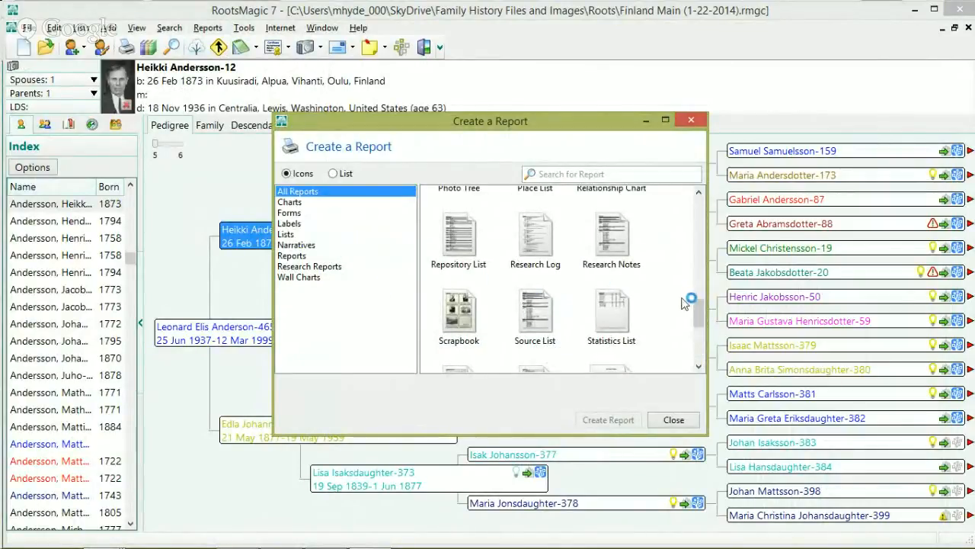
{"action": "left_click_drag", "start_coordinate": [696, 312], "coordinate": [707, 278]}
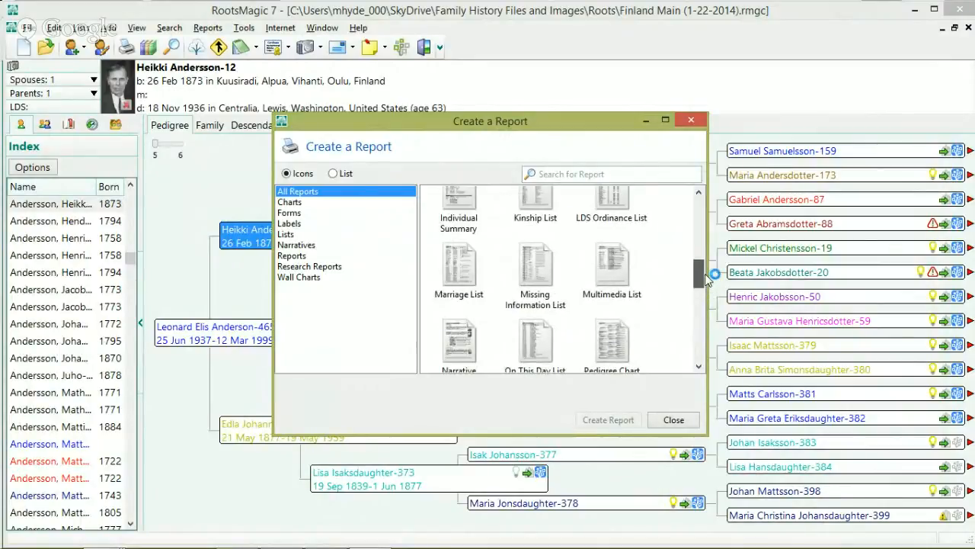
{"action": "left_click", "coordinate": [299, 203]}
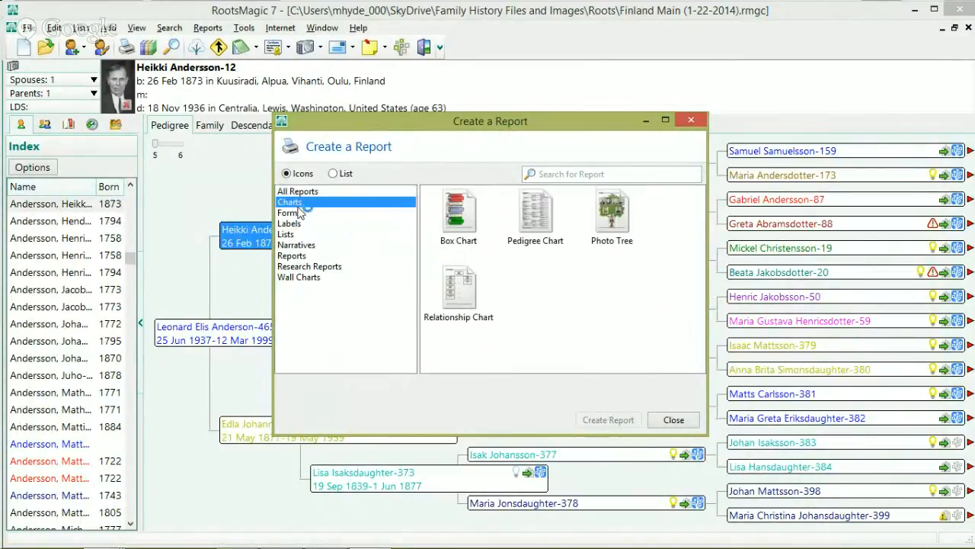
{"action": "left_click", "coordinate": [545, 219]}
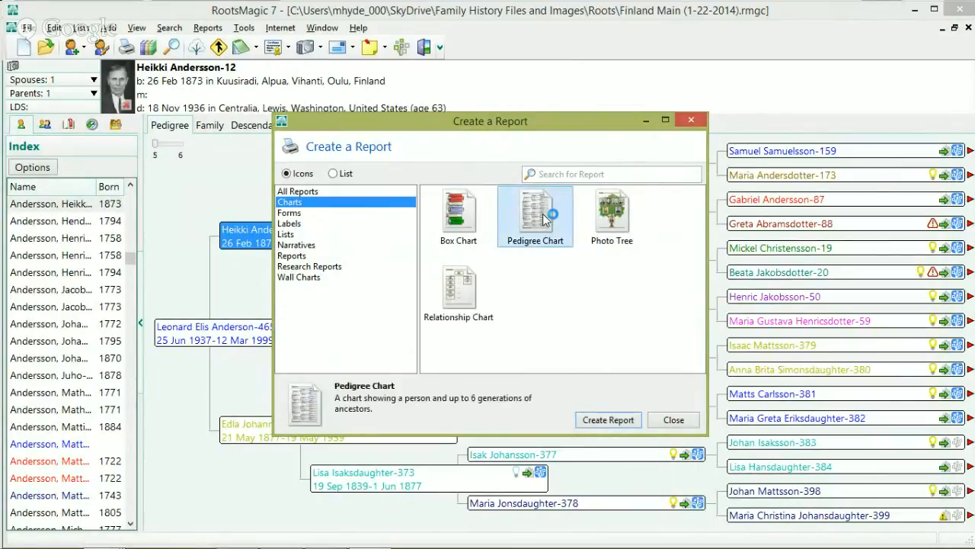
{"action": "left_click", "coordinate": [618, 420]}
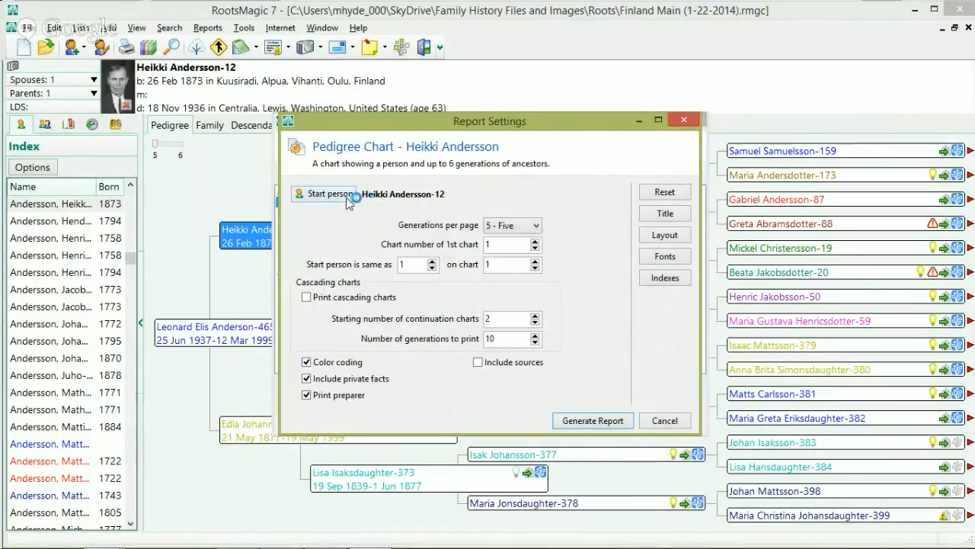
Step: Generate the colour-coded pedigree chart, scroll its three pages, then close the Report Viewer
{"action": "left_click", "coordinate": [306, 361]}
{"action": "left_click", "coordinate": [572, 426]}
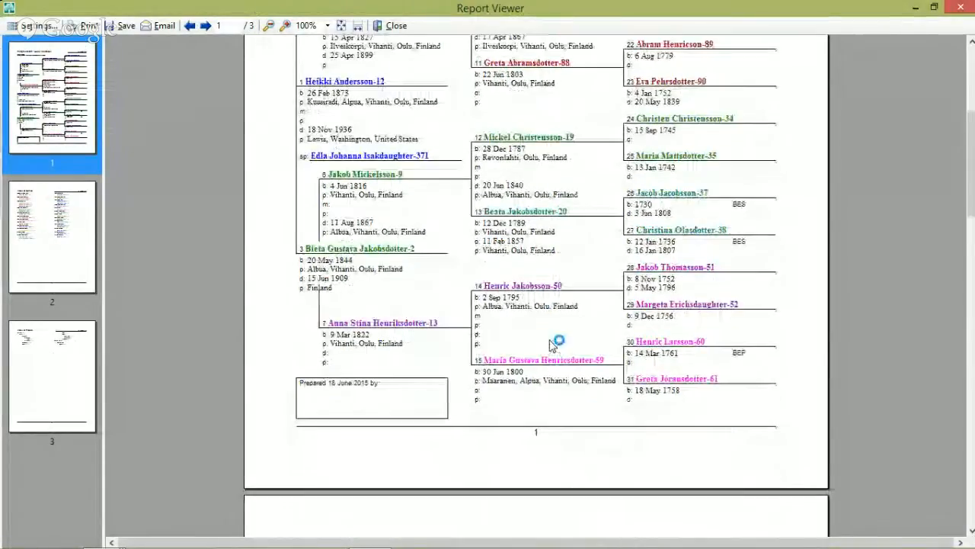
{"action": "scroll", "coordinate": [556, 352], "scroll_direction": "down", "scroll_amount": 5}
{"action": "scroll", "coordinate": [553, 344], "scroll_direction": "up", "scroll_amount": 1}
{"action": "scroll", "coordinate": [551, 343], "scroll_direction": "up", "scroll_amount": 4}
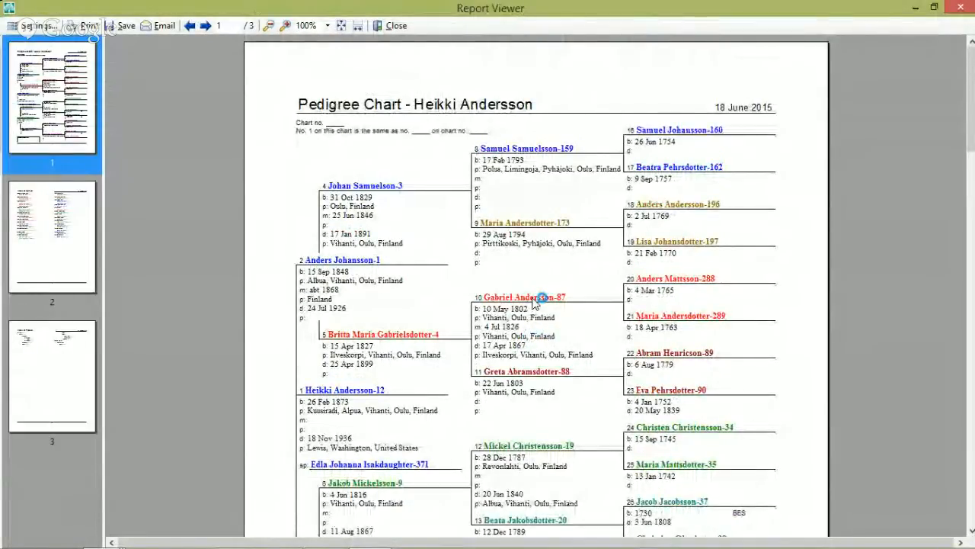
{"action": "scroll", "coordinate": [541, 301], "scroll_direction": "down", "scroll_amount": 3}
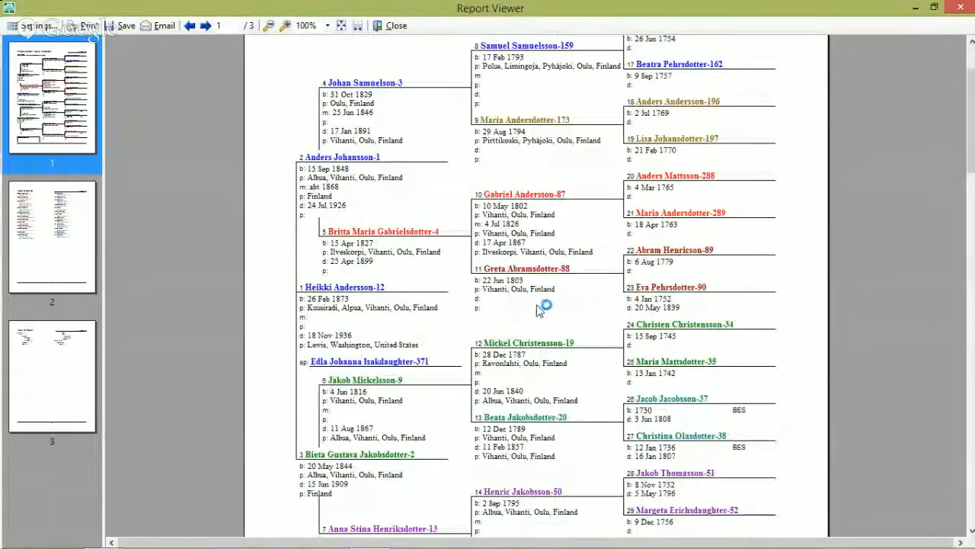
{"action": "scroll", "coordinate": [505, 311], "scroll_direction": "down", "scroll_amount": 6}
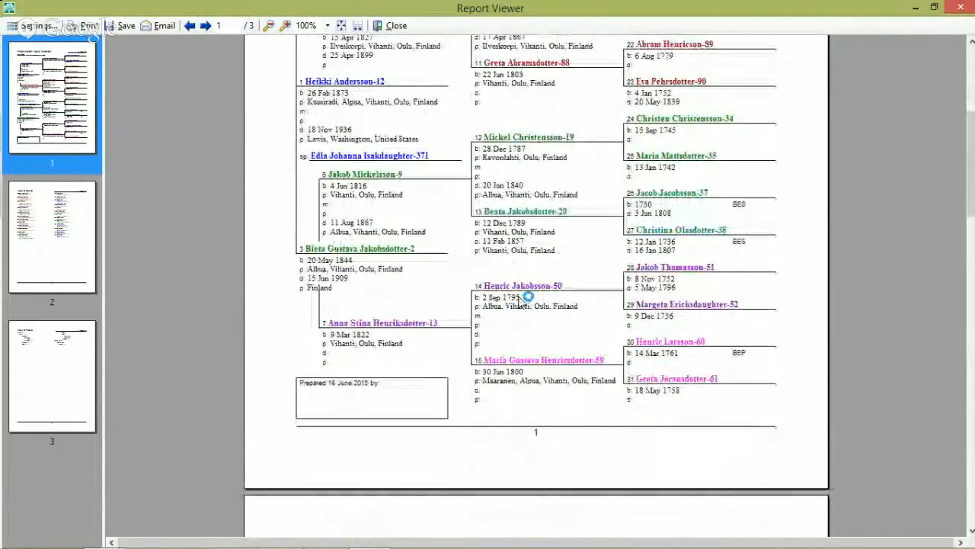
{"action": "scroll", "coordinate": [523, 294], "scroll_direction": "down", "scroll_amount": 6}
{"action": "scroll", "coordinate": [414, 233], "scroll_direction": "down", "scroll_amount": 7}
{"action": "scroll", "coordinate": [415, 237], "scroll_direction": "up", "scroll_amount": 20}
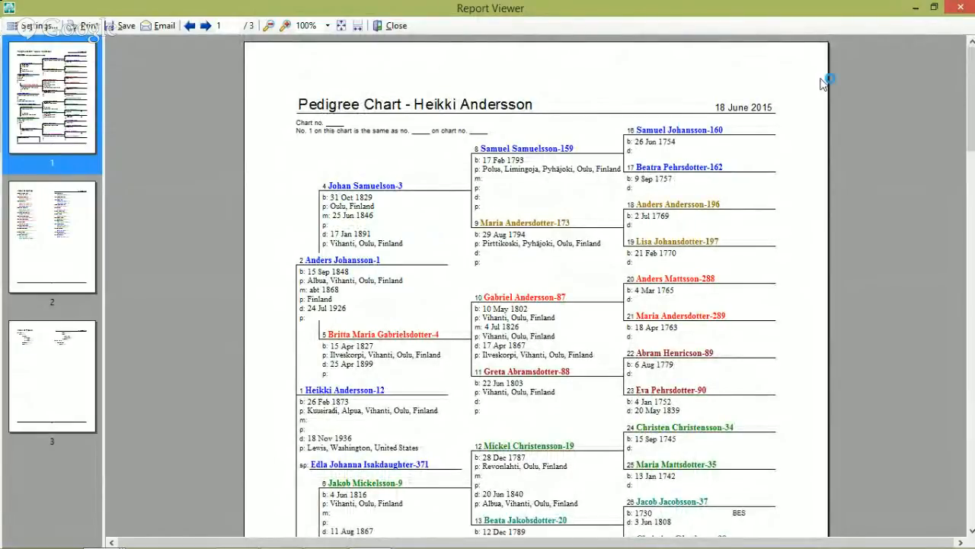
{"action": "left_click", "coordinate": [961, 9]}
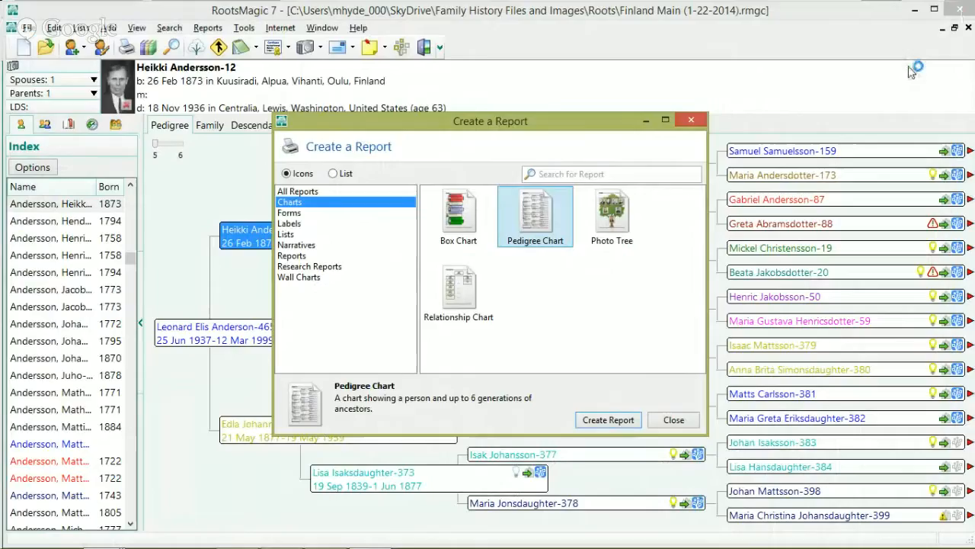
Step: Generate the Timeline Chart wall chart 'Our Family Timeline' and look it over
{"action": "left_click", "coordinate": [306, 277]}
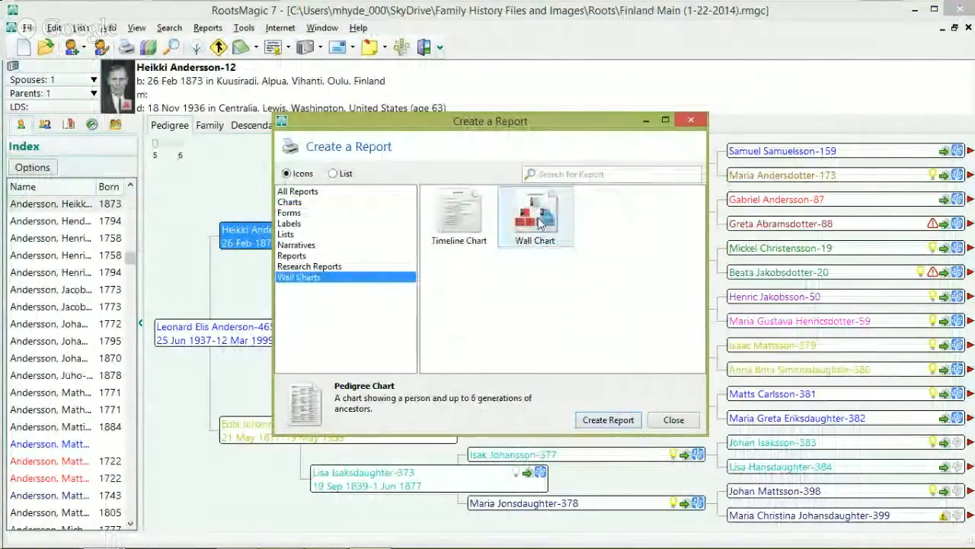
{"action": "left_click", "coordinate": [455, 221]}
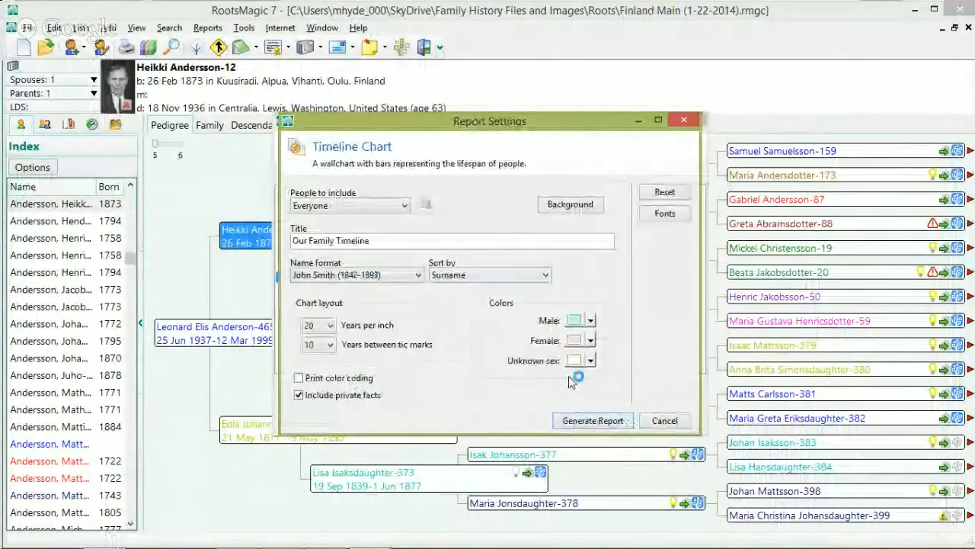
{"action": "left_click", "coordinate": [609, 422]}
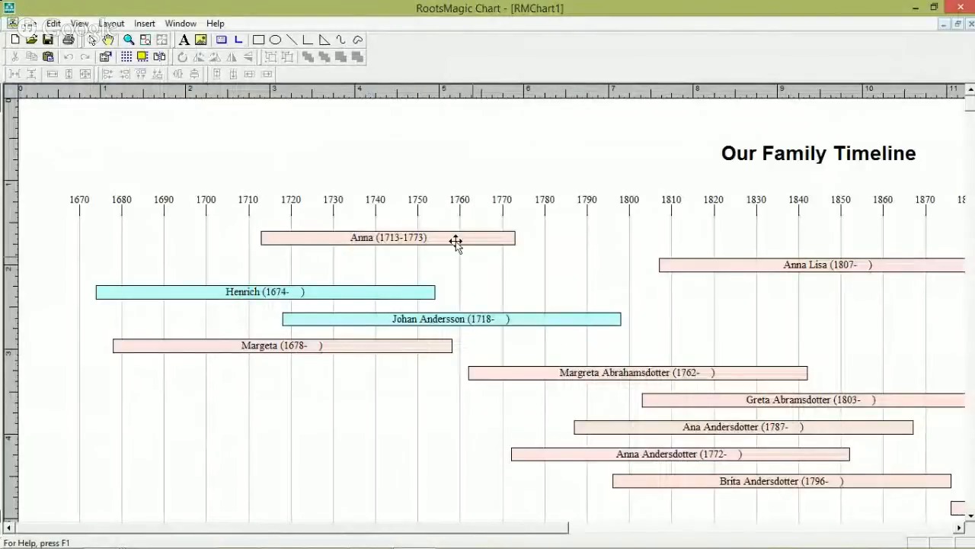
{"action": "left_click_drag", "start_coordinate": [750, 489], "coordinate": [642, 373]}
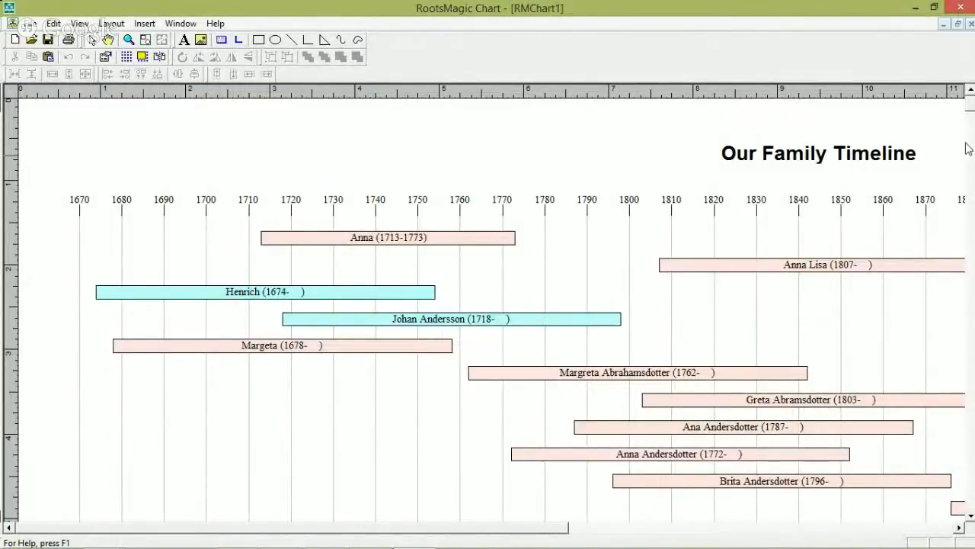
{"action": "mouse_move", "coordinate": [972, 112]}
{"action": "left_mouse_down"}
{"action": "mouse_move", "coordinate": [972, 191]}
{"action": "mouse_move", "coordinate": [973, 107]}
{"action": "left_mouse_up"}
{"action": "mouse_move", "coordinate": [971, 107]}
{"action": "left_mouse_down"}
{"action": "mouse_move", "coordinate": [971, 167]}
{"action": "mouse_move", "coordinate": [971, 105]}
{"action": "left_mouse_up"}
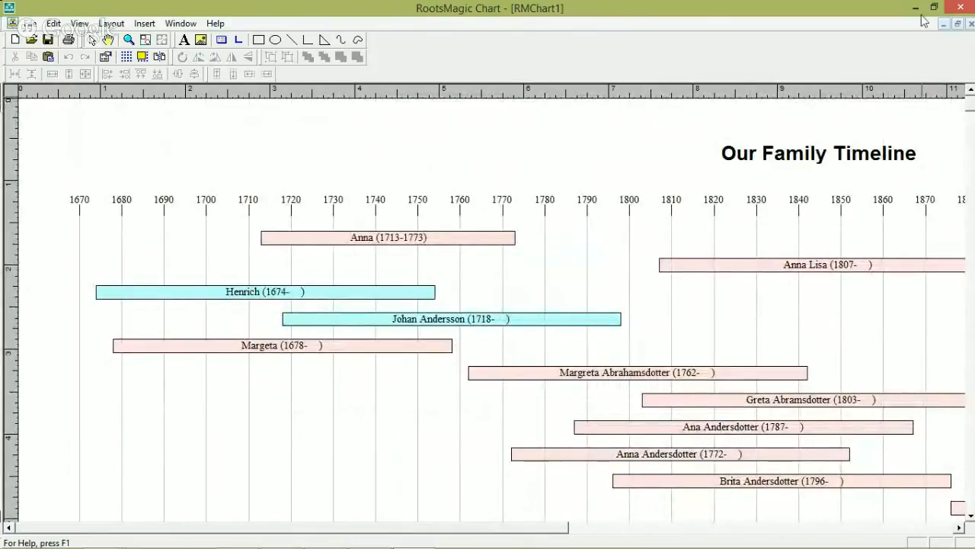
Step: Close chart RMChart1 without saving and exit the chart editor
{"action": "left_click", "coordinate": [961, 23]}
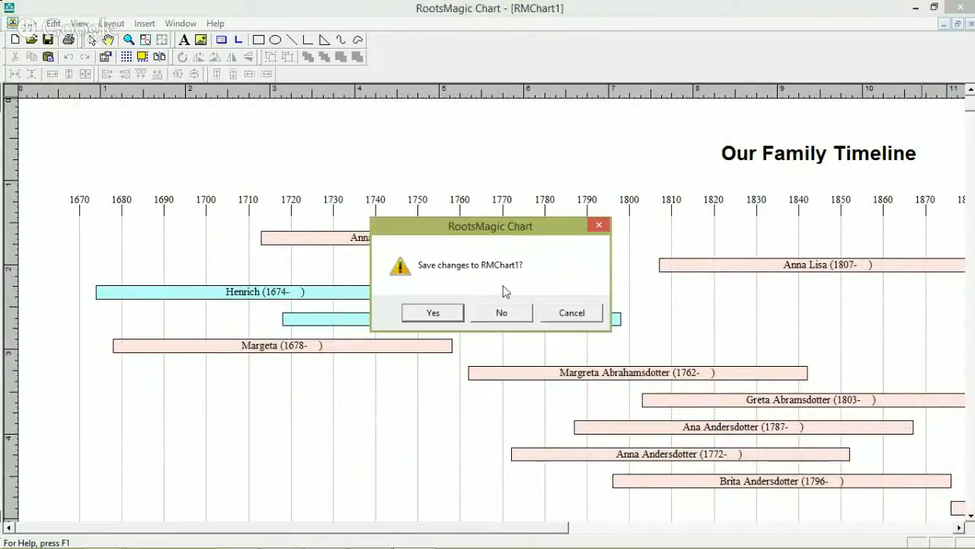
{"action": "left_click", "coordinate": [502, 313]}
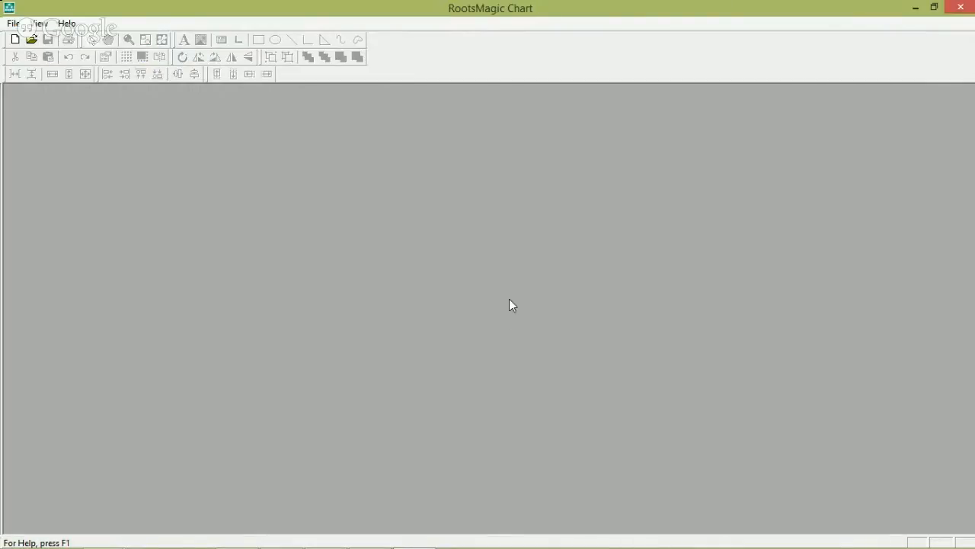
{"action": "left_click", "coordinate": [963, 11]}
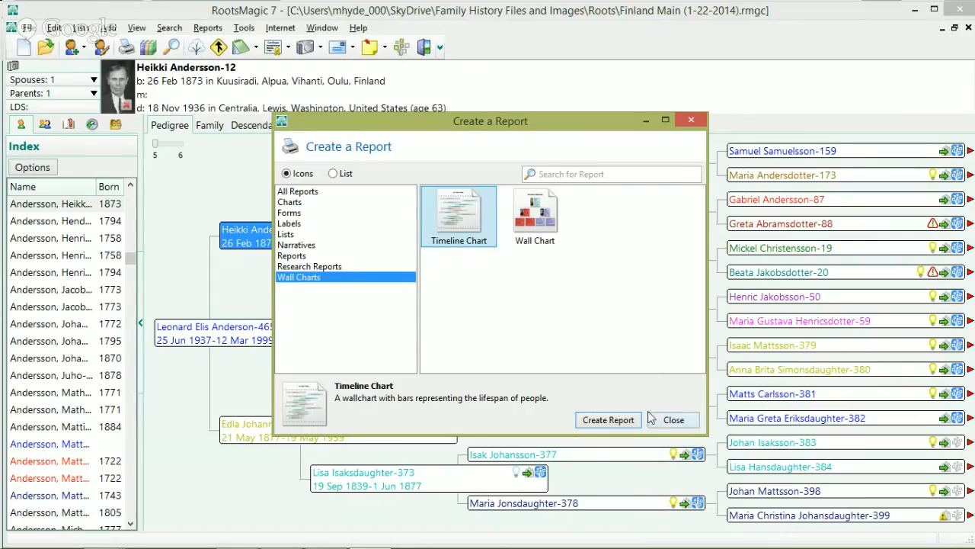
{"action": "left_click", "coordinate": [671, 420]}
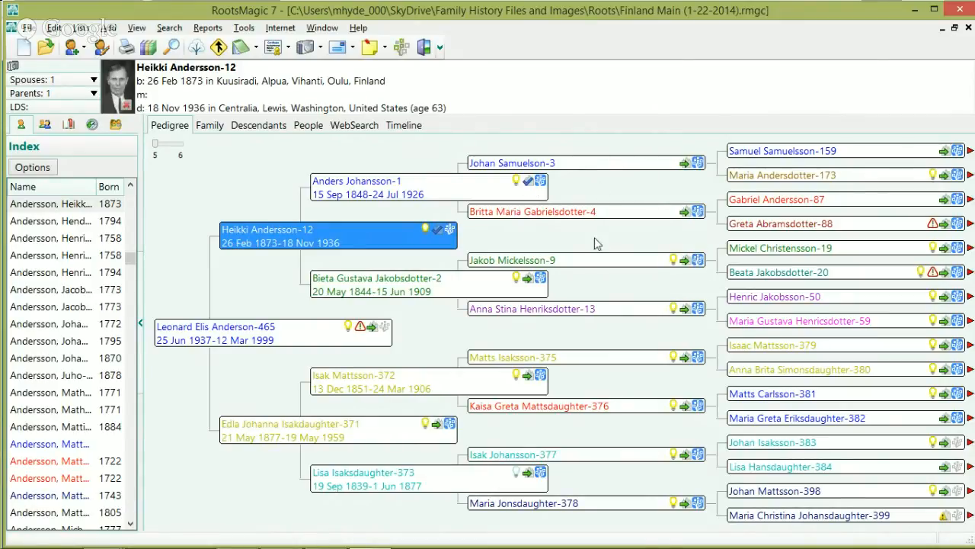
{"action": "left_click", "coordinate": [524, 188]}
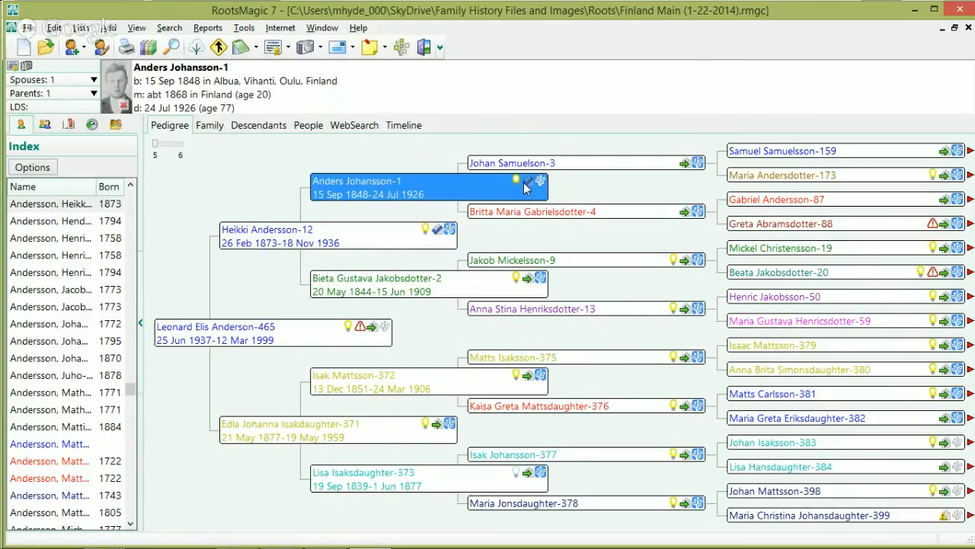
{"action": "left_click", "coordinate": [538, 181]}
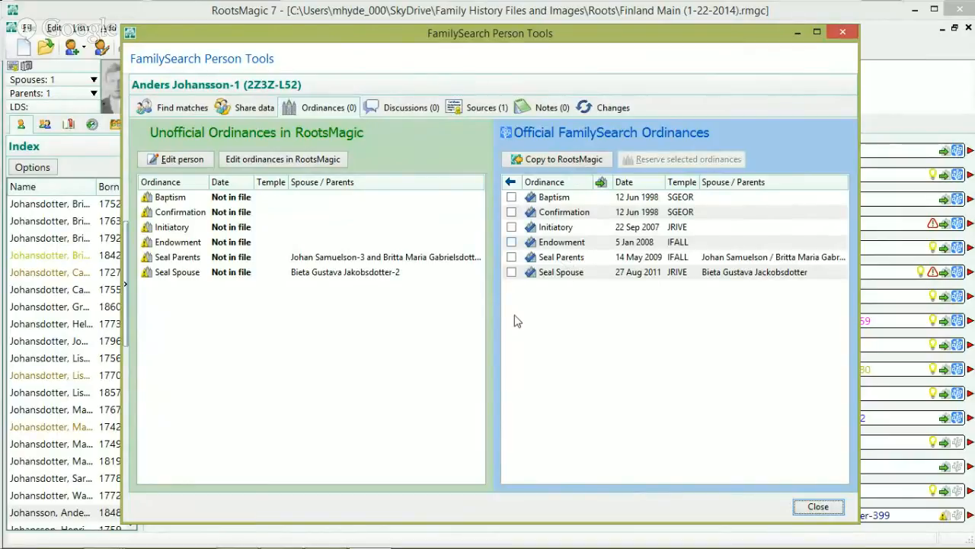
{"action": "left_click", "coordinate": [819, 507]}
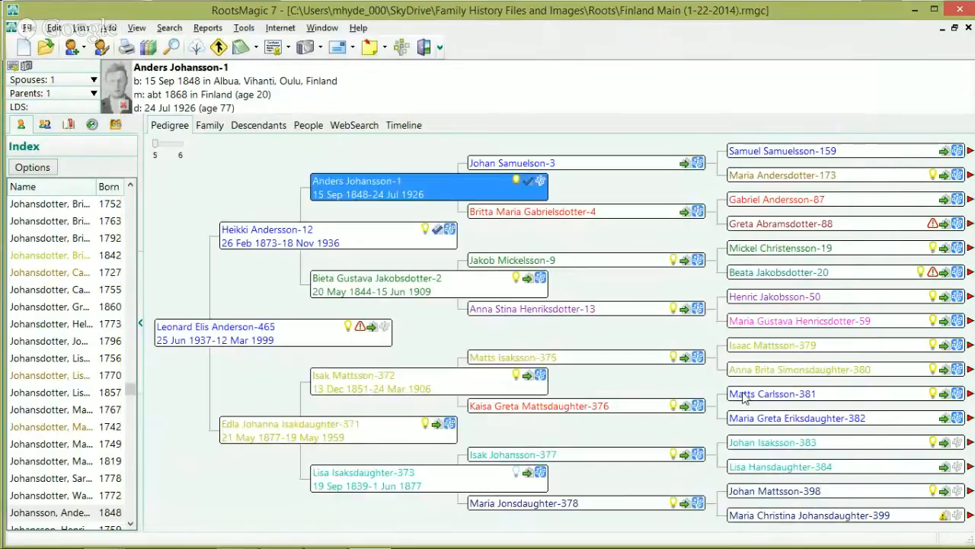
{"action": "left_click", "coordinate": [527, 185]}
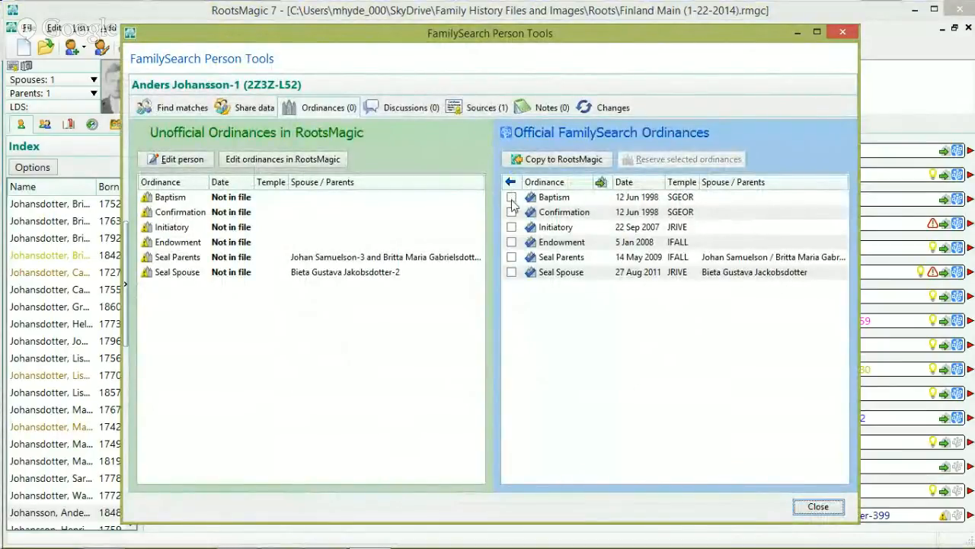
{"action": "left_click", "coordinate": [510, 183]}
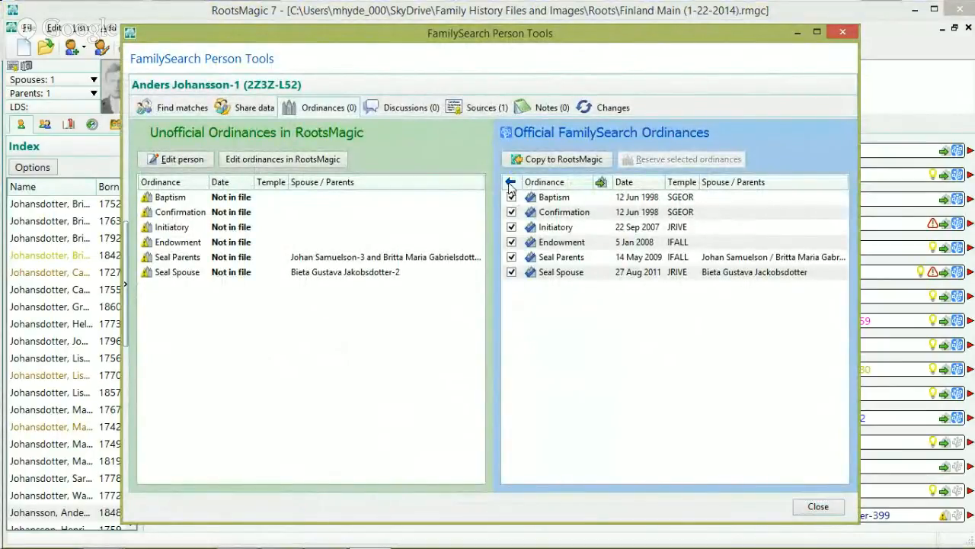
{"action": "left_click", "coordinate": [554, 160]}
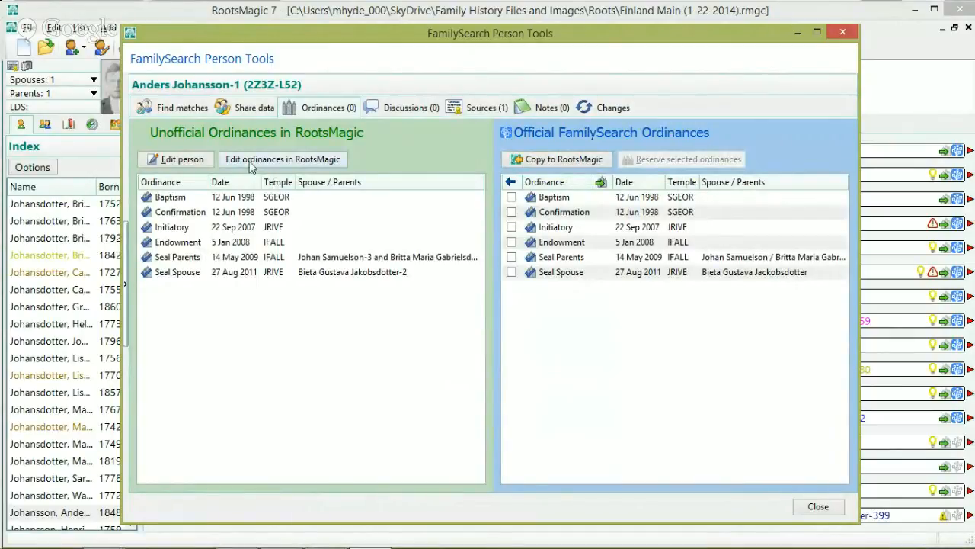
{"action": "left_click", "coordinate": [818, 507]}
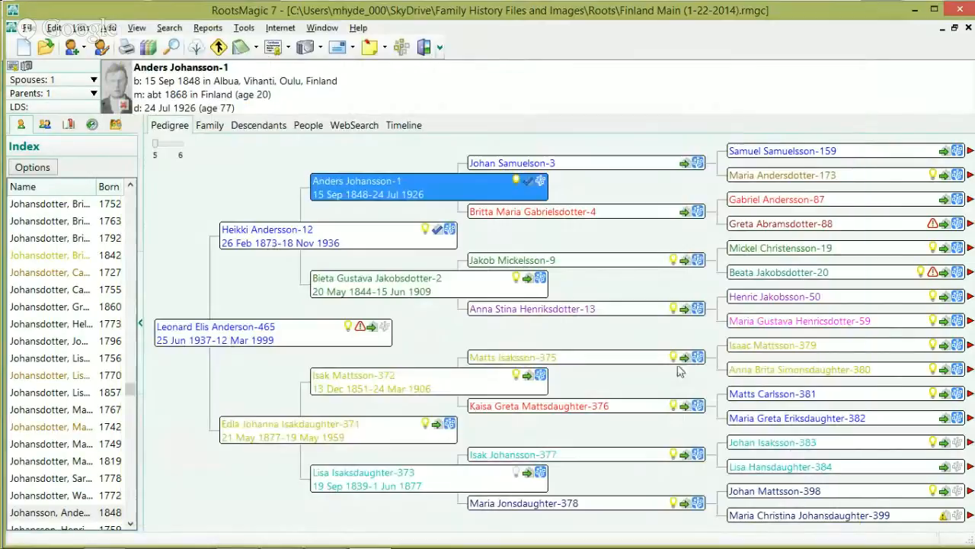
{"action": "double_click", "coordinate": [450, 185]}
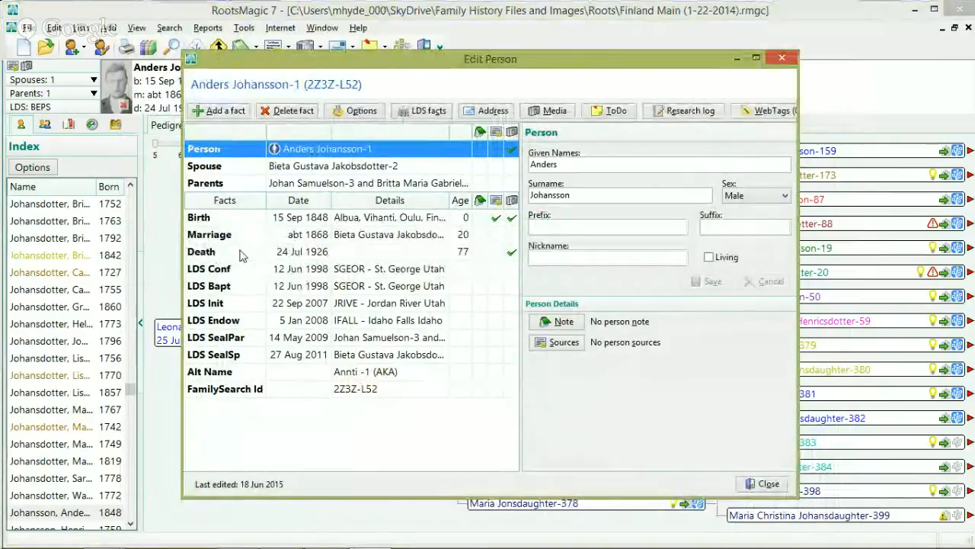
{"action": "left_click", "coordinate": [768, 484]}
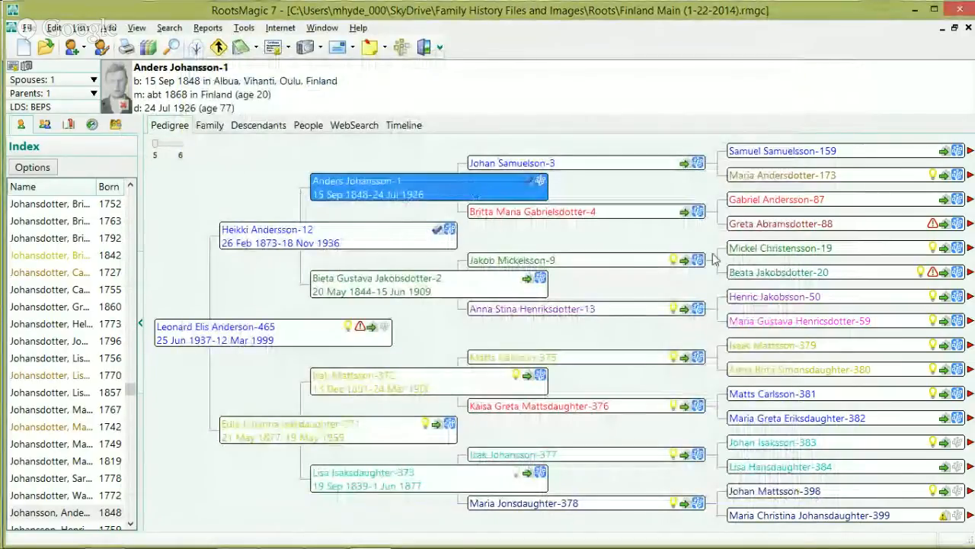
{"action": "left_click", "coordinate": [685, 166]}
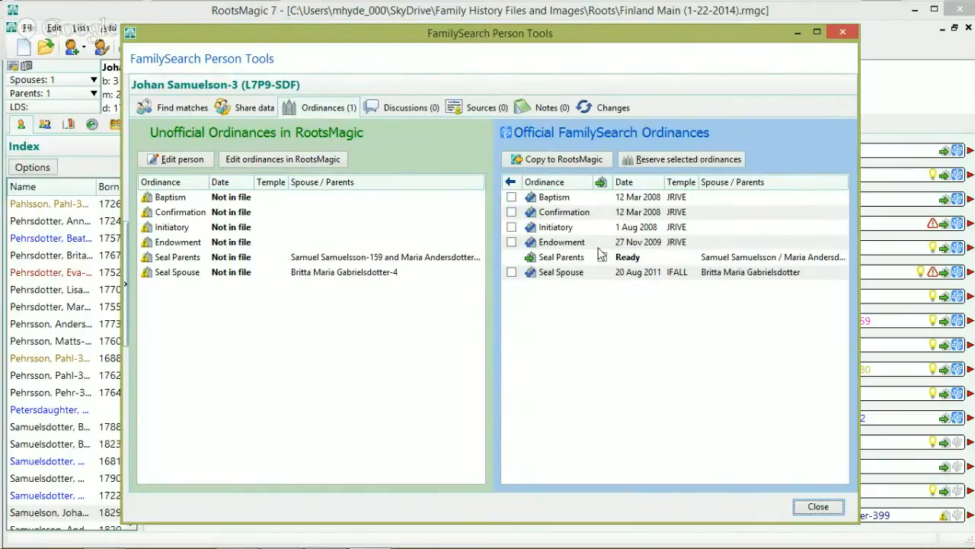
{"action": "left_click", "coordinate": [601, 262]}
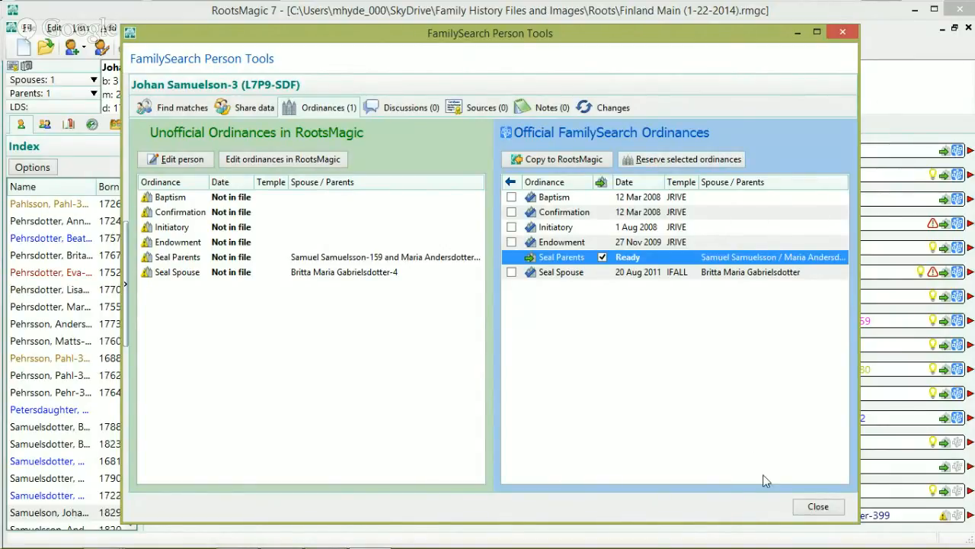
{"action": "left_click", "coordinate": [815, 506]}
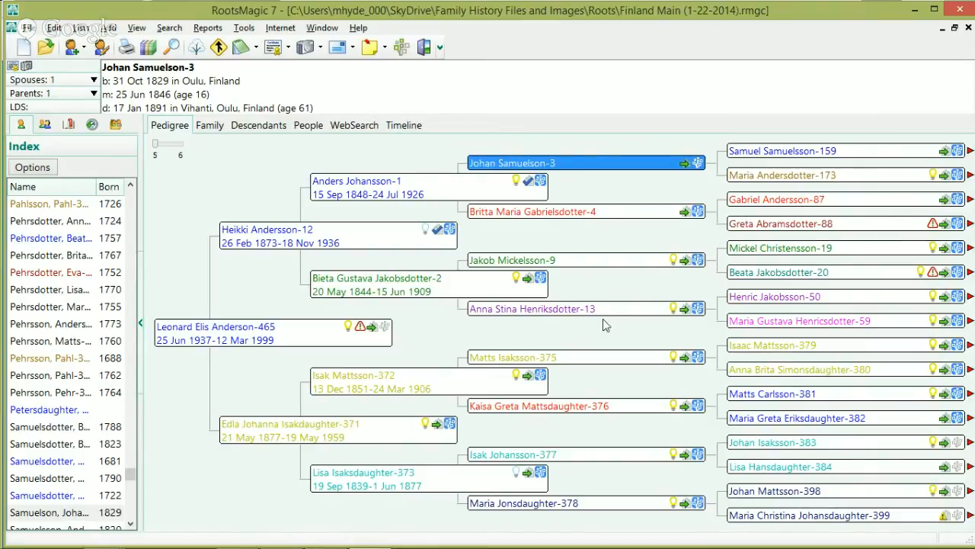
{"action": "left_click", "coordinate": [347, 326]}
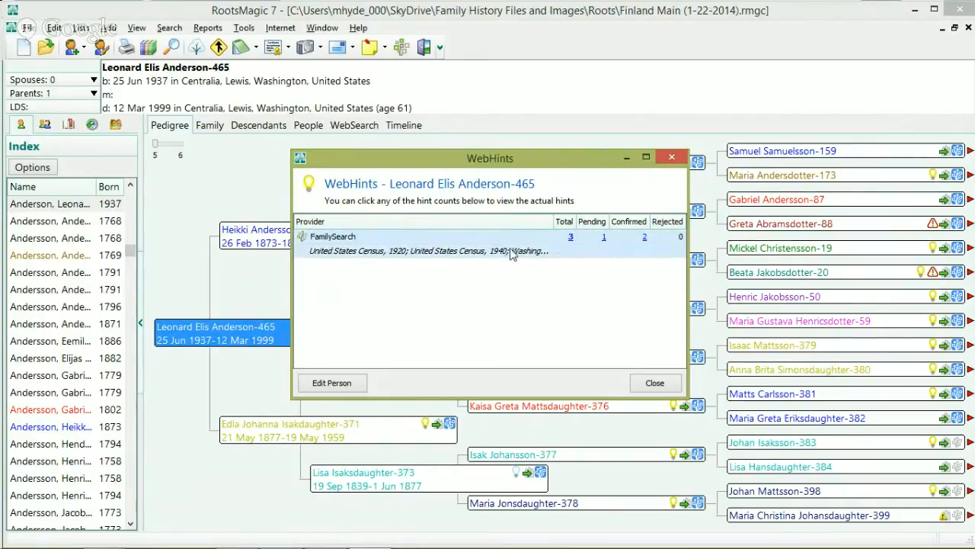
{"action": "left_click", "coordinate": [569, 237]}
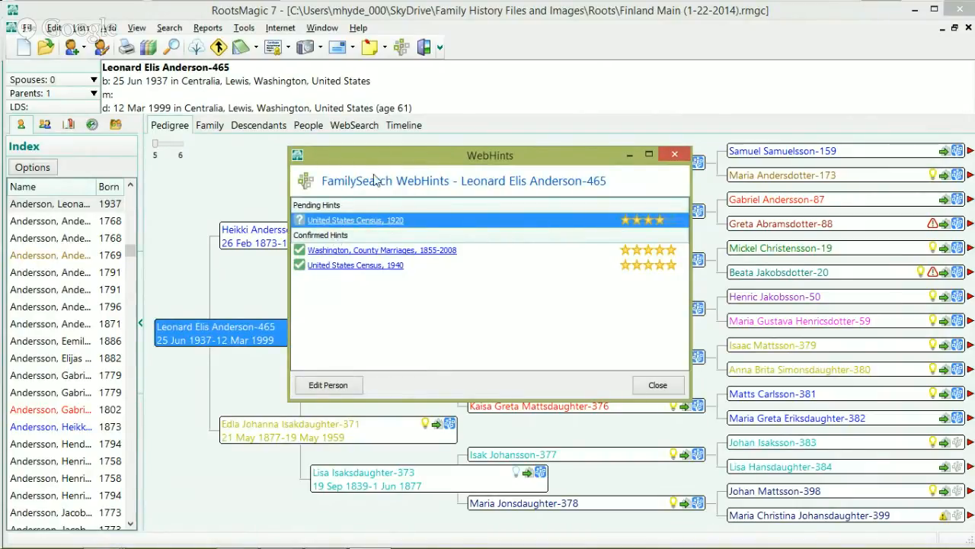
{"action": "left_click", "coordinate": [354, 221]}
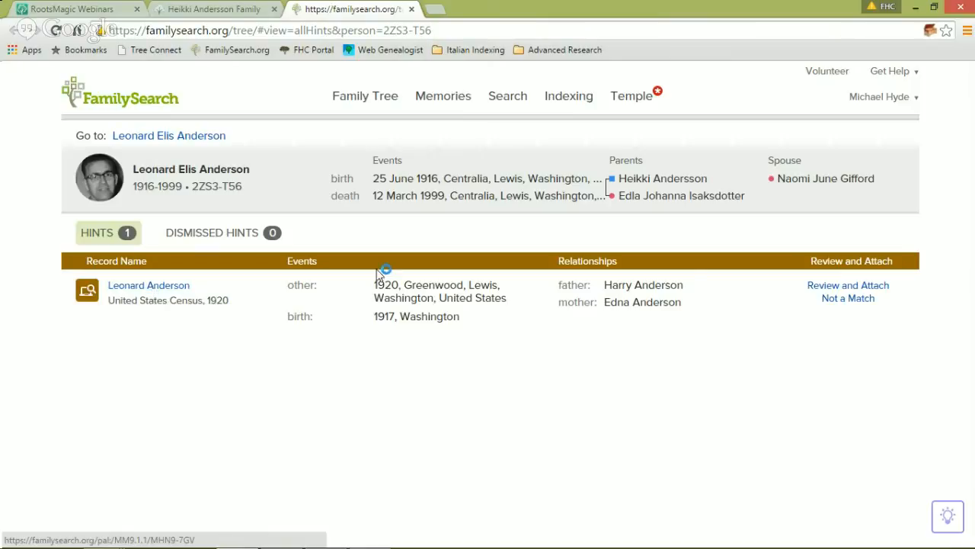
Step: Start Review and Attach for the 1920 census record, then close RootsMagic's web hint list and summary
{"action": "left_click", "coordinate": [812, 289]}
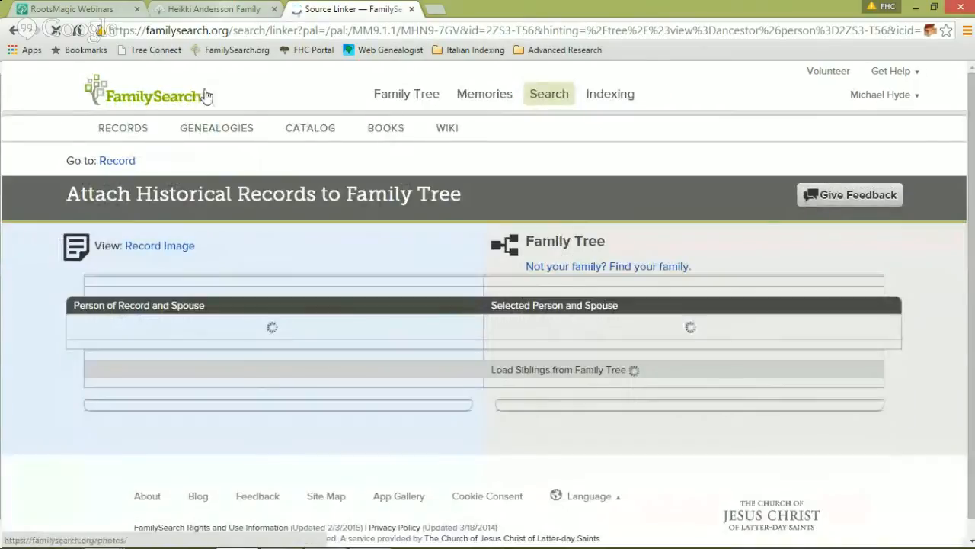
{"action": "left_click", "coordinate": [328, 535]}
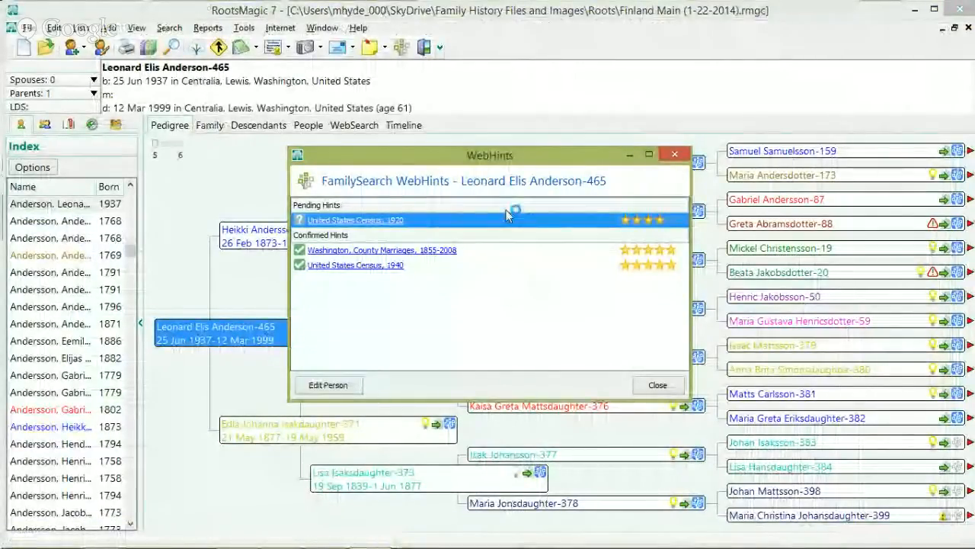
{"action": "left_click", "coordinate": [660, 384]}
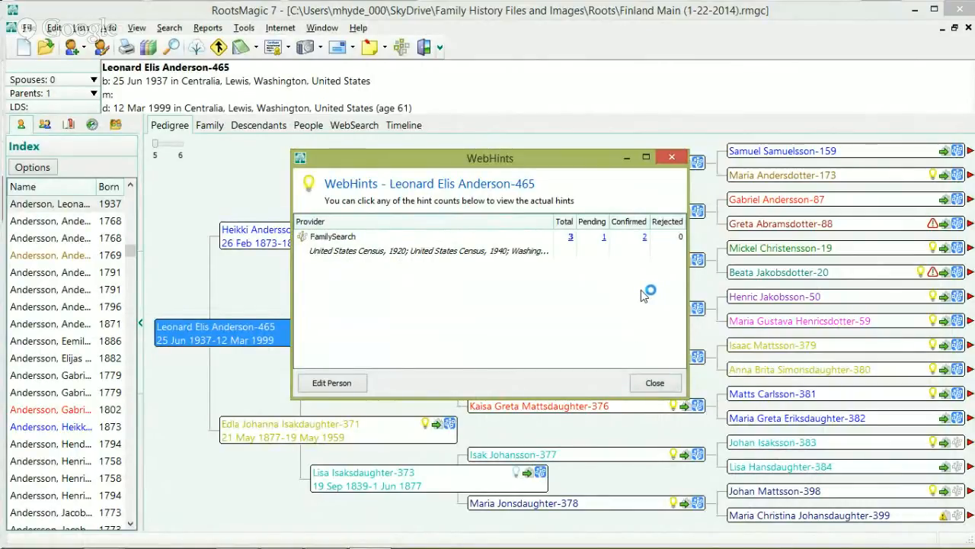
{"action": "left_click", "coordinate": [653, 383]}
{"action": "mouse_move", "coordinate": [108, 539]}
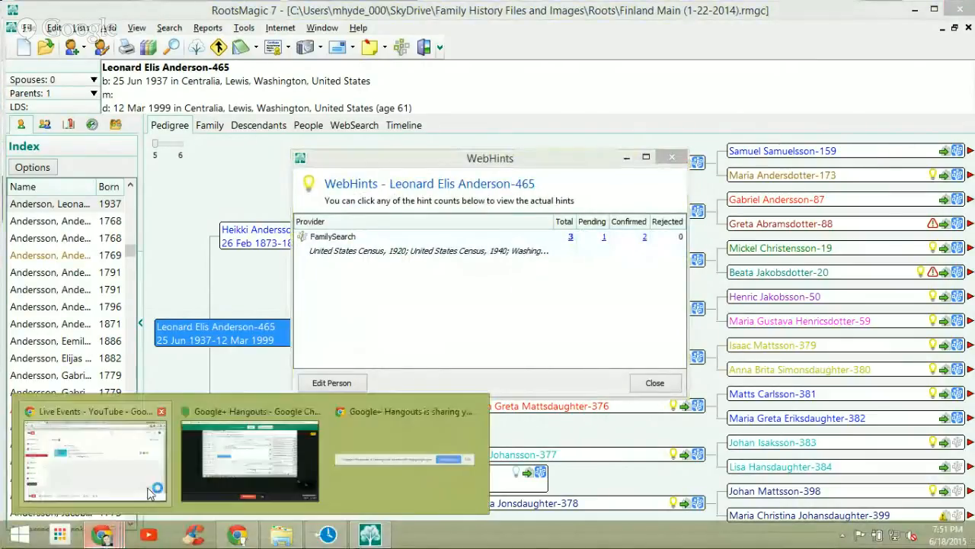
{"action": "left_click", "coordinate": [114, 461]}
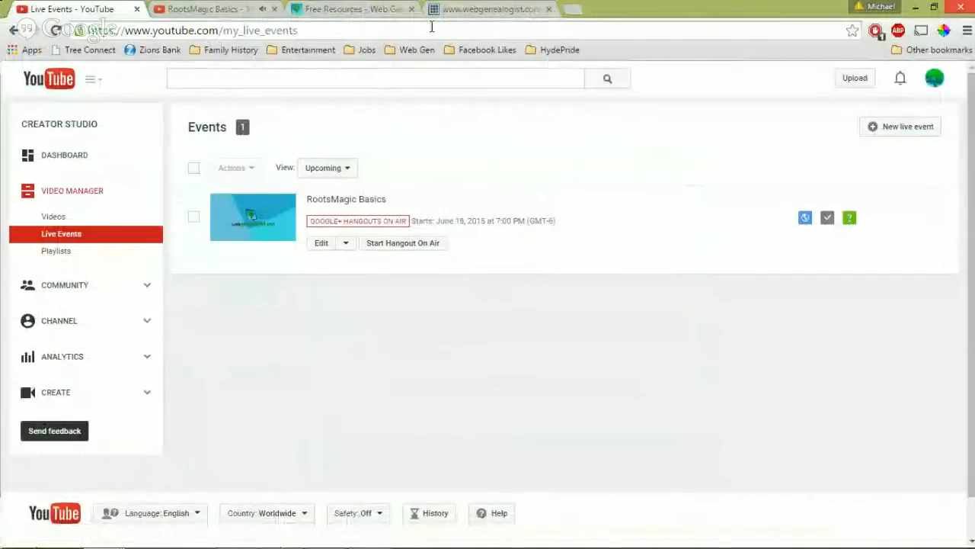
{"action": "left_click", "coordinate": [236, 537]}
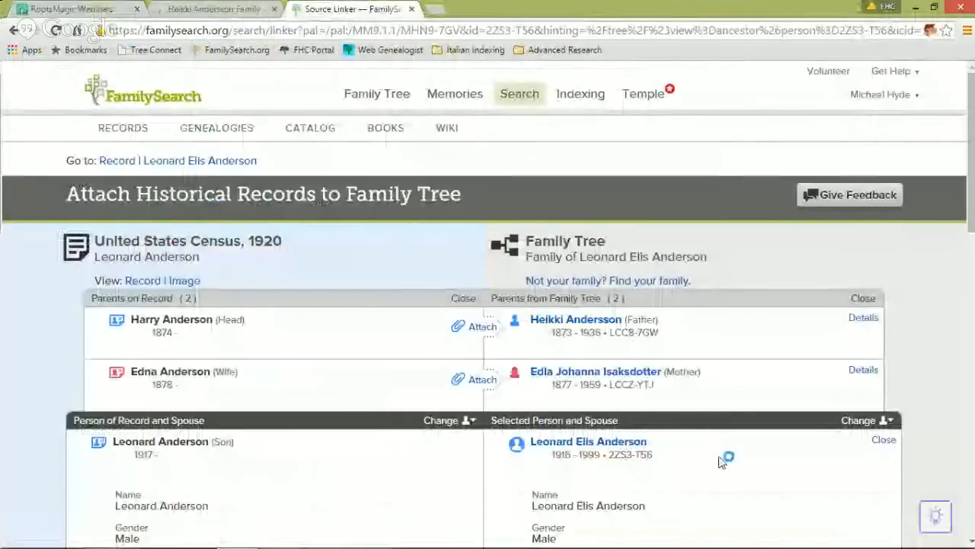
{"action": "scroll", "coordinate": [632, 343], "scroll_direction": "down", "scroll_amount": 5}
{"action": "scroll", "coordinate": [409, 206], "scroll_direction": "up", "scroll_amount": 5}
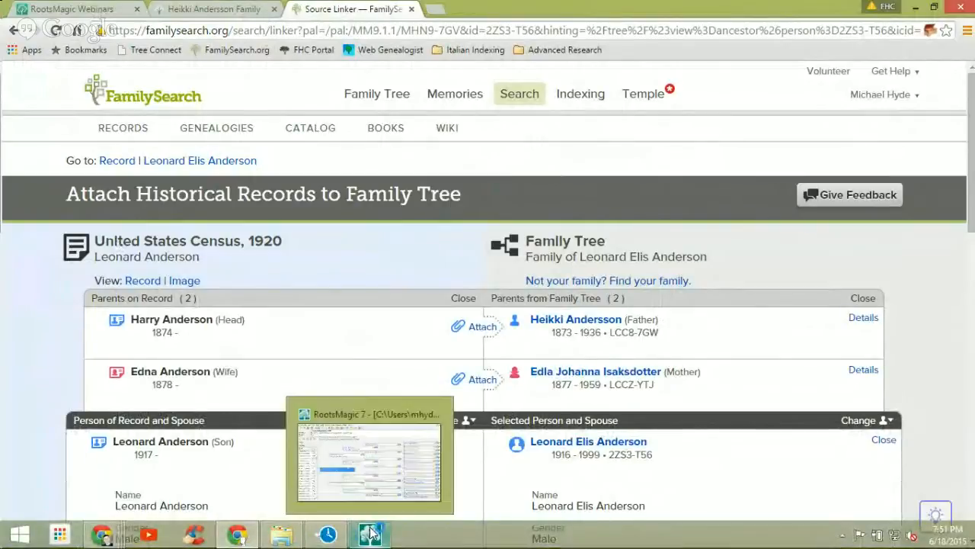
{"action": "left_click", "coordinate": [371, 533]}
{"action": "left_click", "coordinate": [652, 381]}
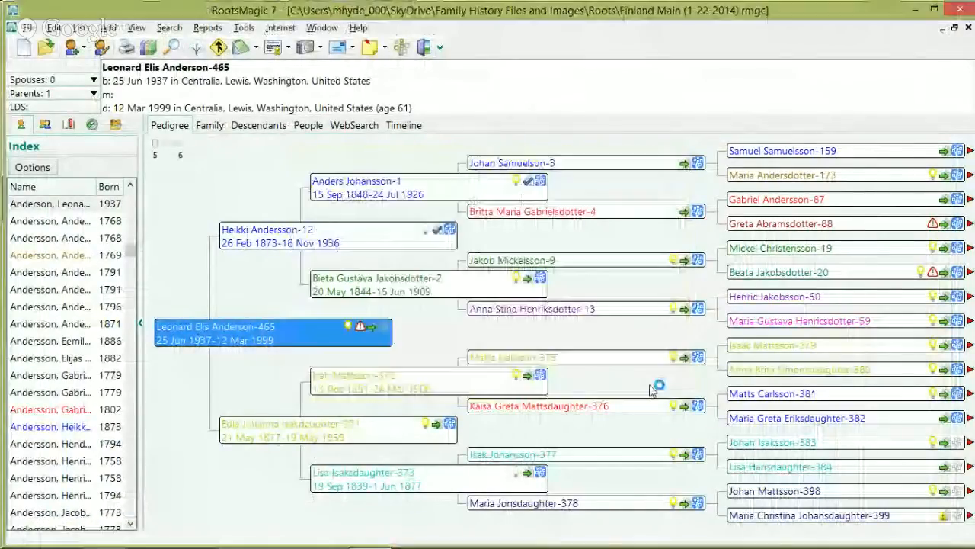
{"action": "double_click", "coordinate": [320, 336]}
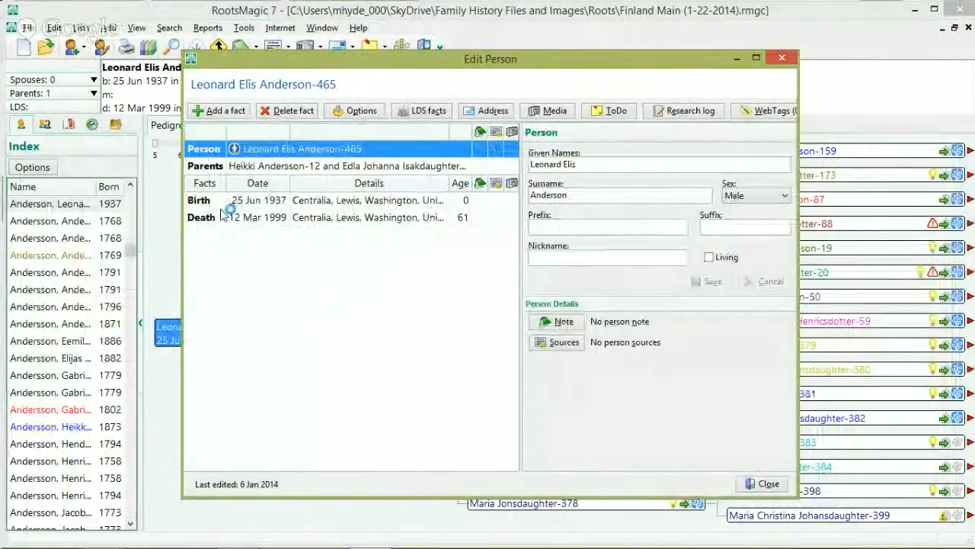
{"action": "left_click", "coordinate": [218, 111]}
{"action": "key", "text": "c"}
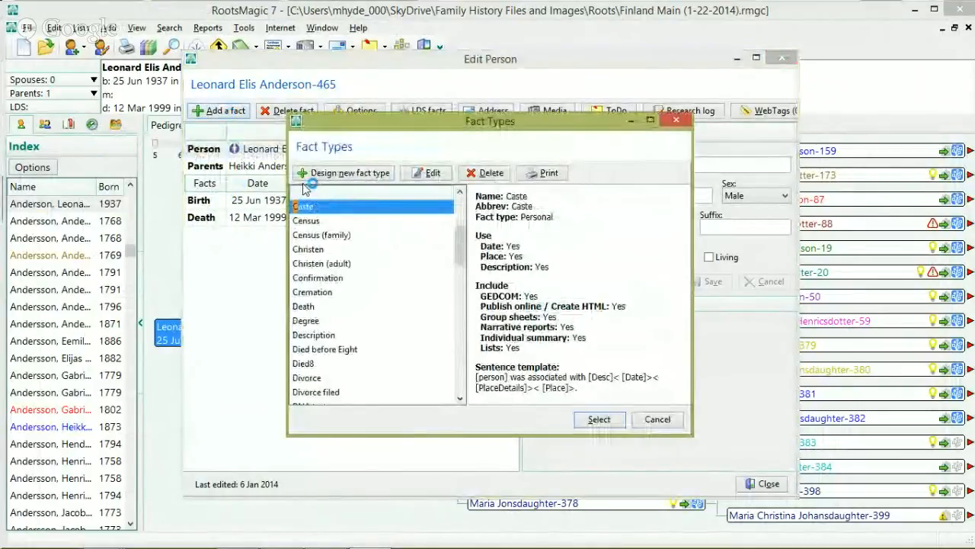
{"action": "left_click", "coordinate": [318, 221]}
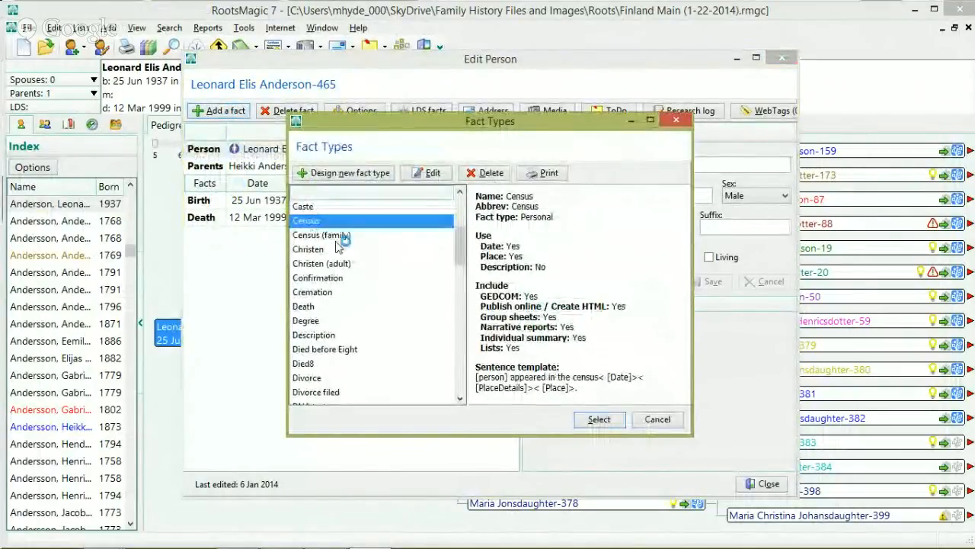
{"action": "left_click", "coordinate": [607, 421]}
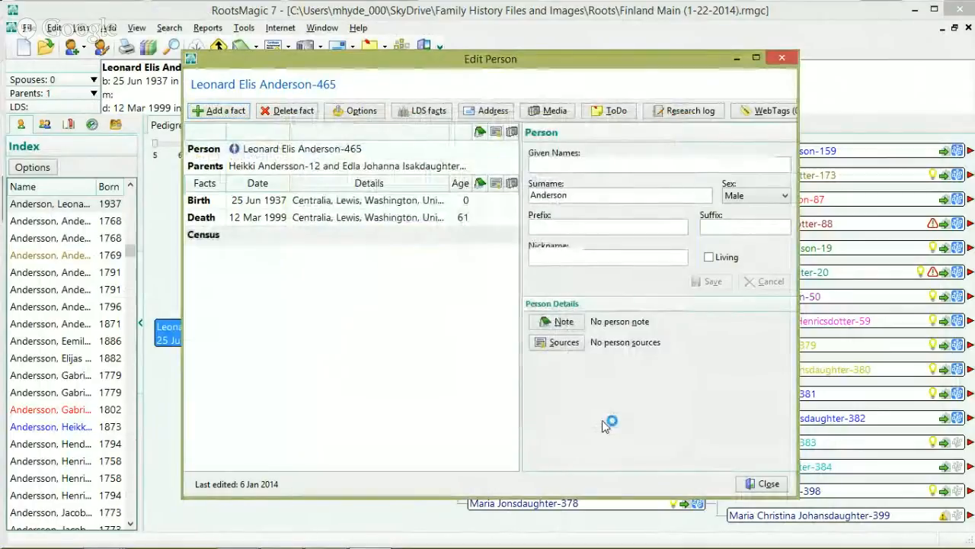
{"action": "left_click", "coordinate": [495, 237]}
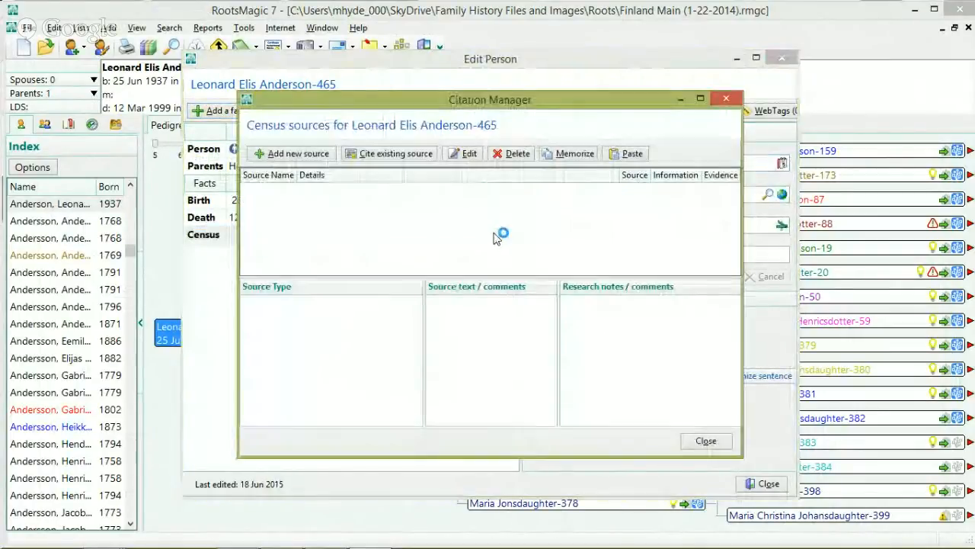
{"action": "left_click", "coordinate": [705, 440]}
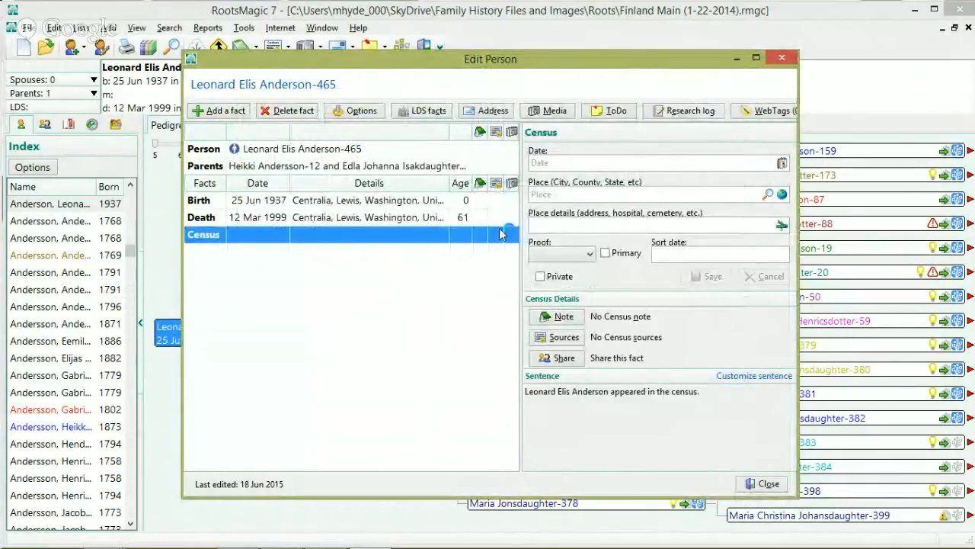
{"action": "left_click", "coordinate": [495, 242]}
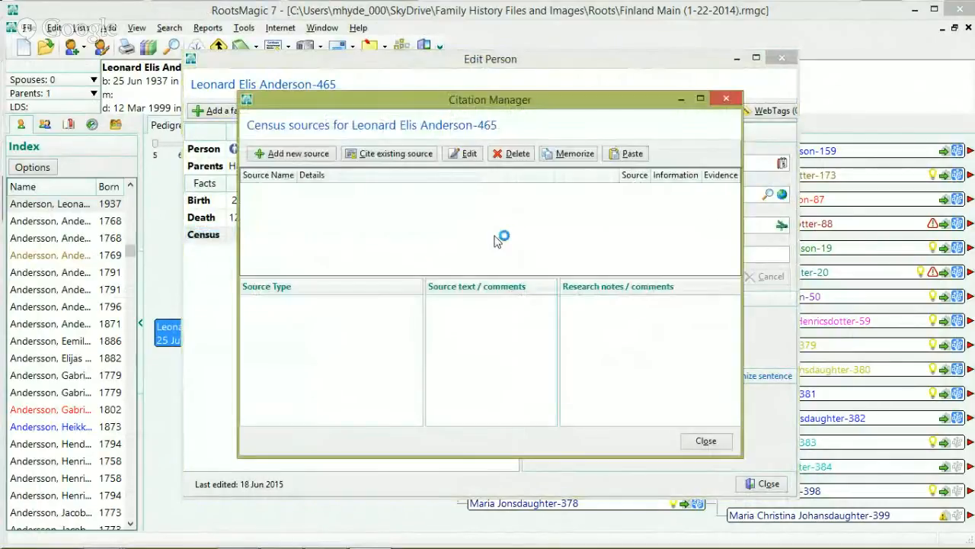
Step: Browse the source types for the Census fact, then cancel and close the Citation Manager without adding a source
{"action": "left_click", "coordinate": [312, 153]}
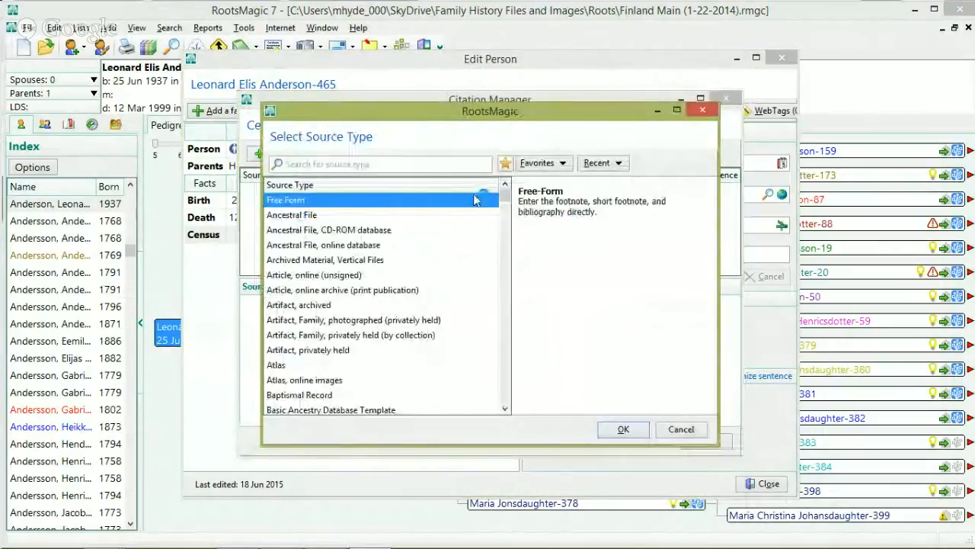
{"action": "left_click", "coordinate": [504, 205]}
{"action": "left_click_drag", "start_coordinate": [506, 204], "coordinate": [528, 233]}
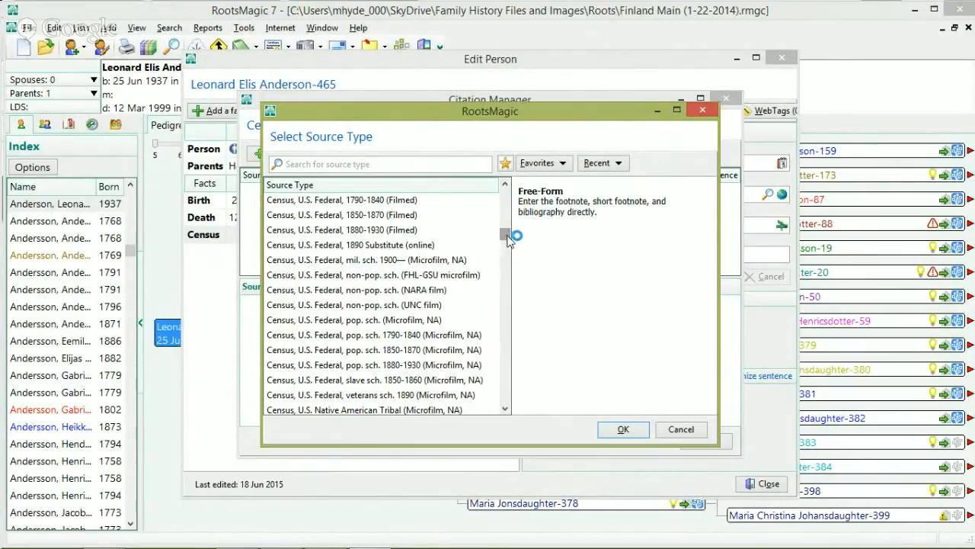
{"action": "scroll", "coordinate": [509, 237], "scroll_direction": "up", "scroll_amount": 4}
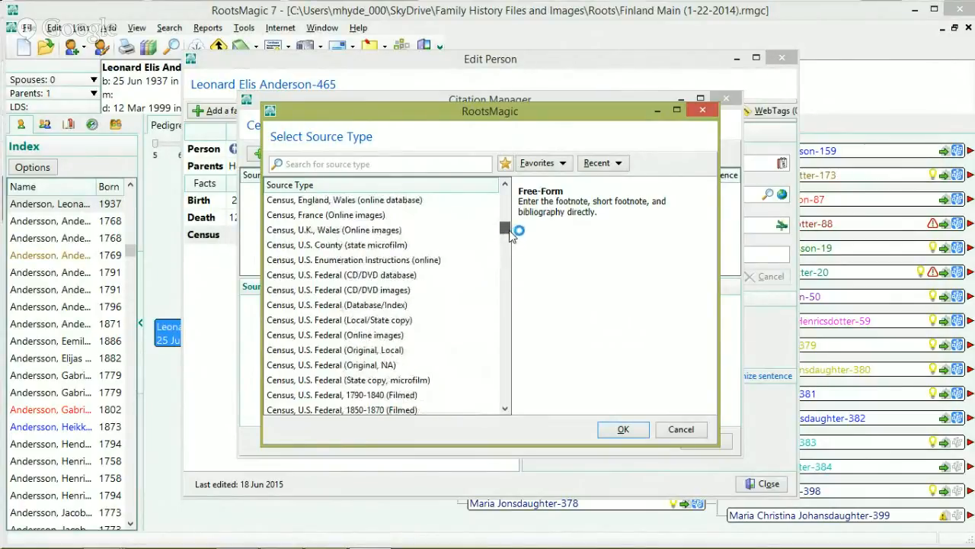
{"action": "scroll", "coordinate": [511, 236], "scroll_direction": "up", "scroll_amount": 1}
{"action": "scroll", "coordinate": [512, 233], "scroll_direction": "down", "scroll_amount": 10}
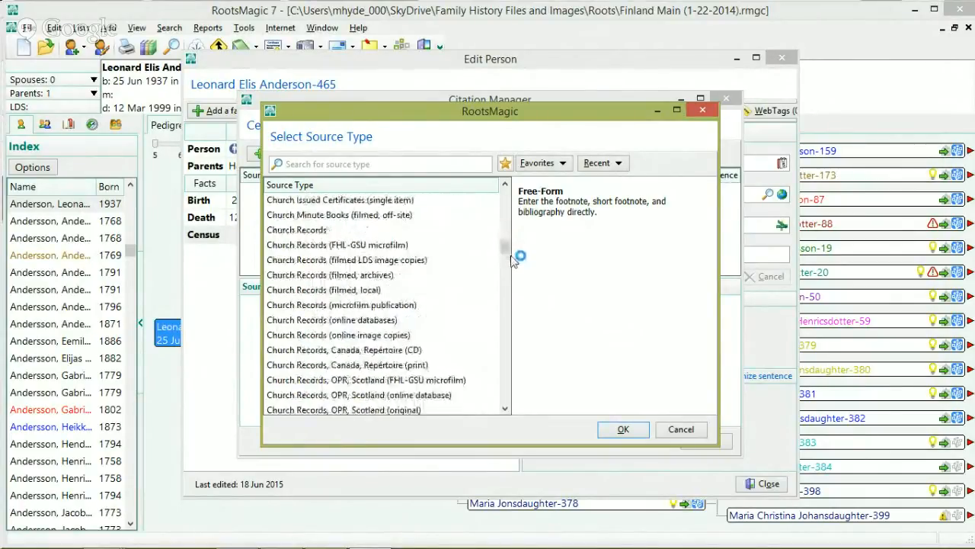
{"action": "scroll", "coordinate": [510, 263], "scroll_direction": "down", "scroll_amount": 15}
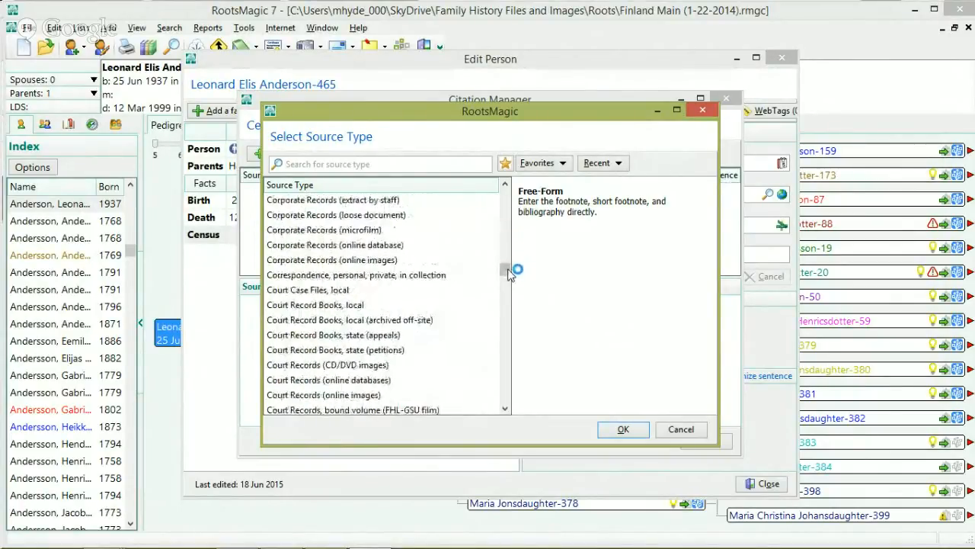
{"action": "mouse_move", "coordinate": [507, 295]}
{"action": "left_mouse_down"}
{"action": "mouse_move", "coordinate": [507, 281]}
{"action": "mouse_move", "coordinate": [513, 288]}
{"action": "left_mouse_up"}
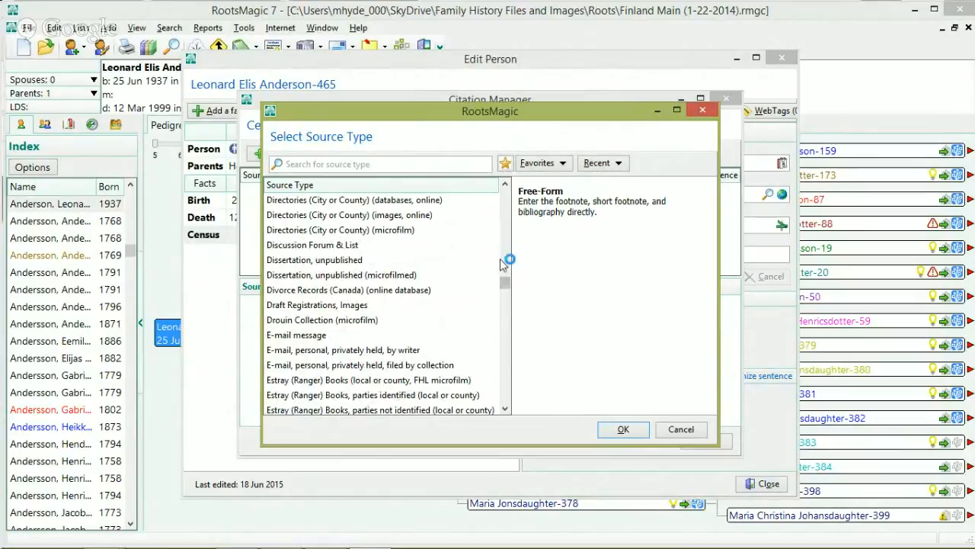
{"action": "scroll", "coordinate": [509, 285], "scroll_direction": "down", "scroll_amount": 4}
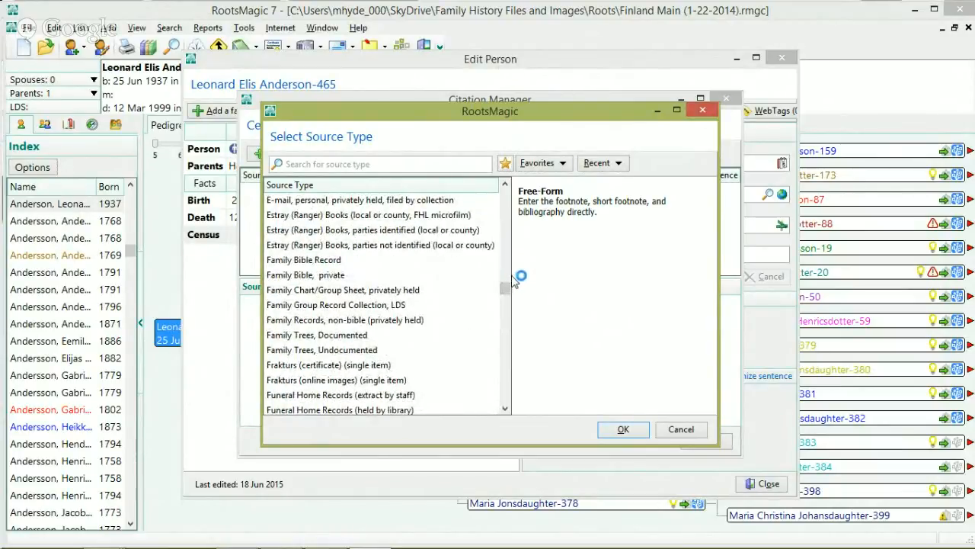
{"action": "scroll", "coordinate": [506, 281], "scroll_direction": "up", "scroll_amount": 4}
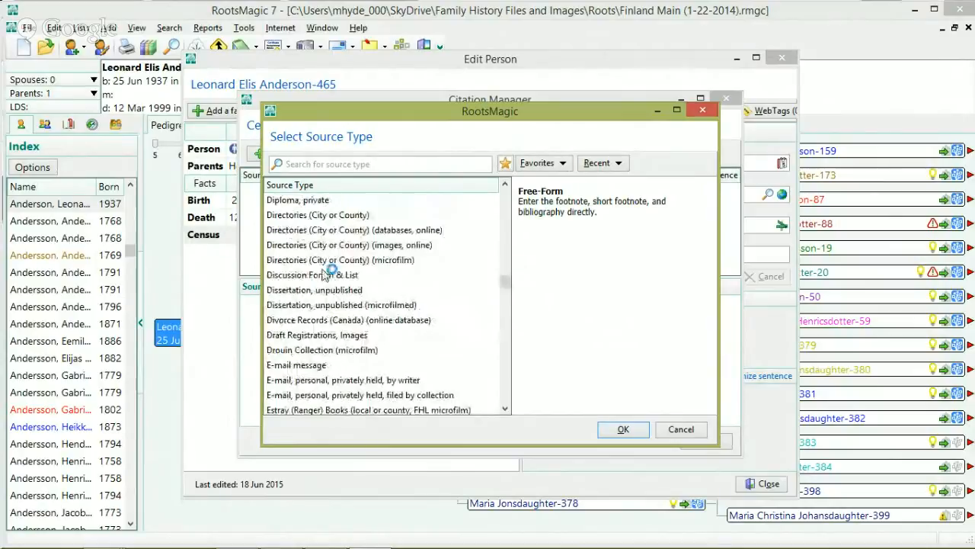
{"action": "left_click", "coordinate": [686, 429]}
{"action": "left_click", "coordinate": [707, 440]}
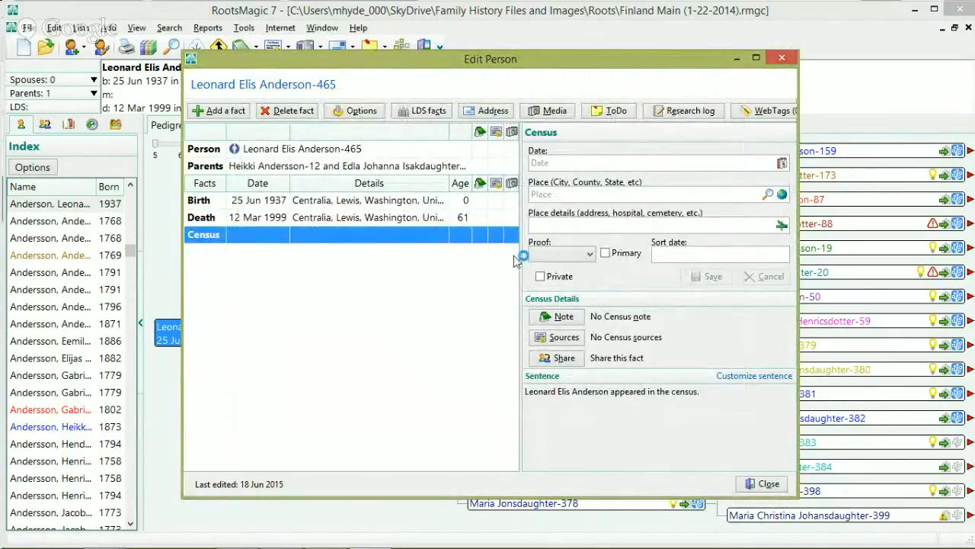
Step: Open the Census fact's empty Media Album, then switch to Chrome's FamilySearch Attach Historical Records page
{"action": "left_click", "coordinate": [511, 238]}
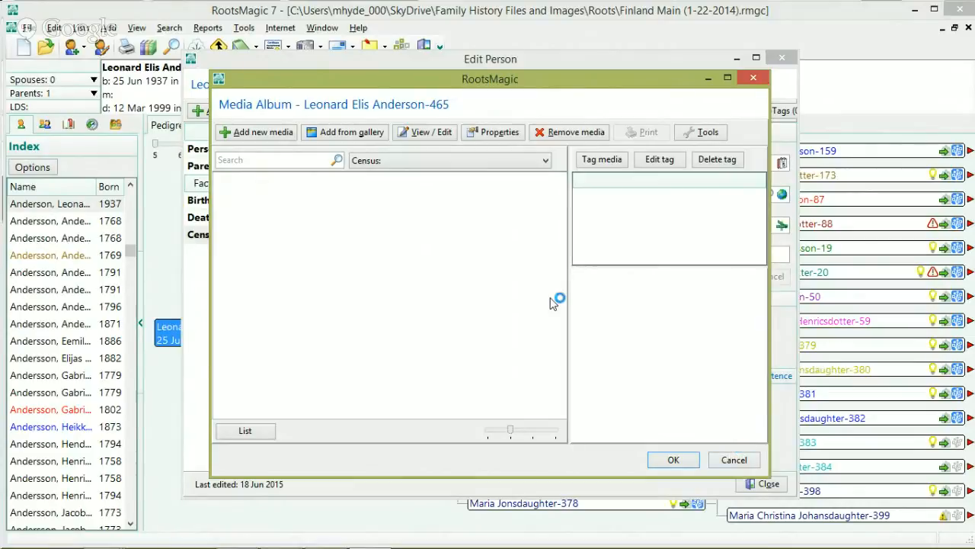
{"action": "left_click", "coordinate": [733, 460]}
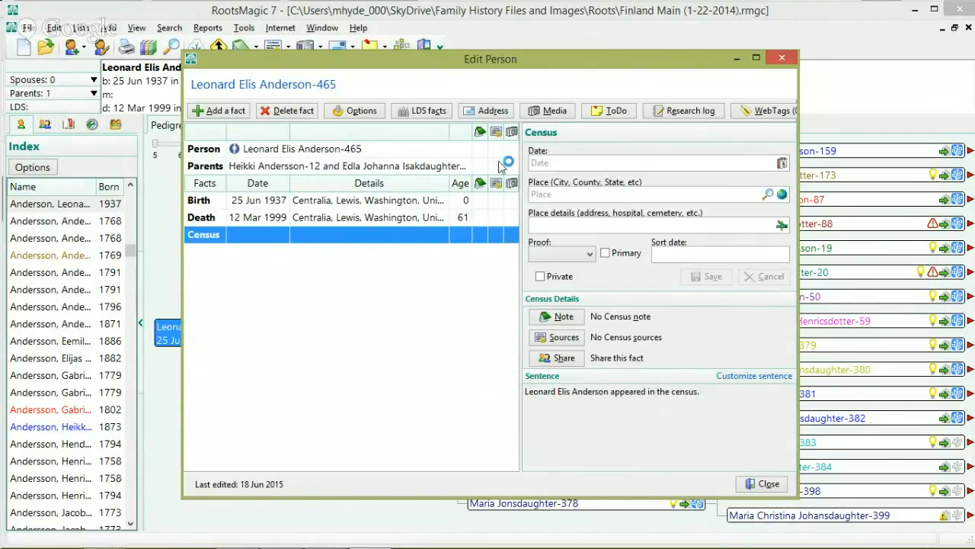
{"action": "left_click", "coordinate": [510, 241]}
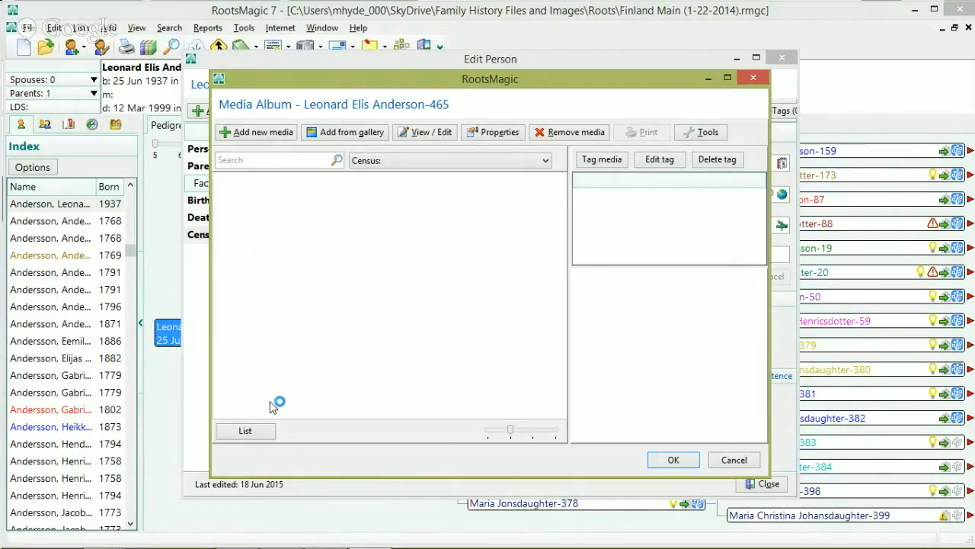
{"action": "left_click", "coordinate": [240, 537]}
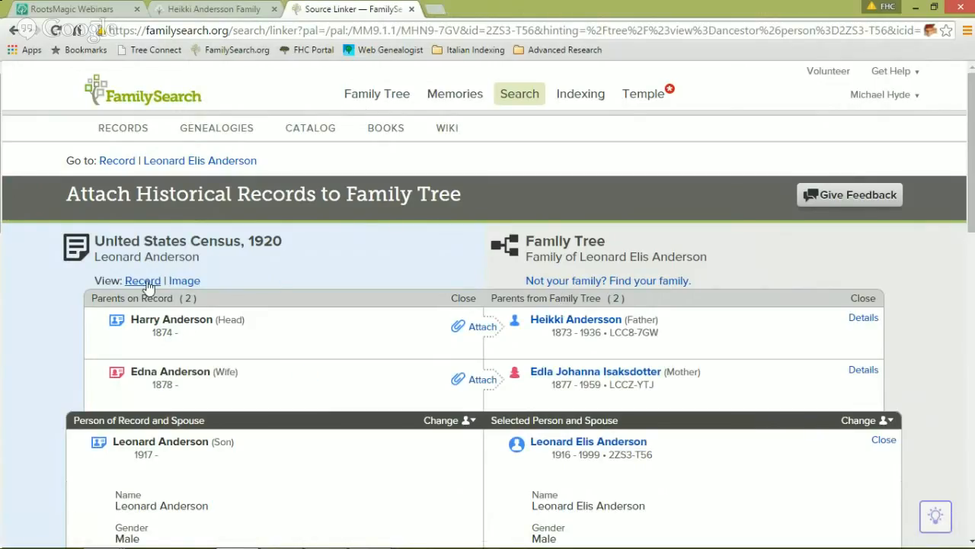
Step: Display the 1920 census page image and choose Save image as from its context menu
{"action": "left_click", "coordinate": [183, 281]}
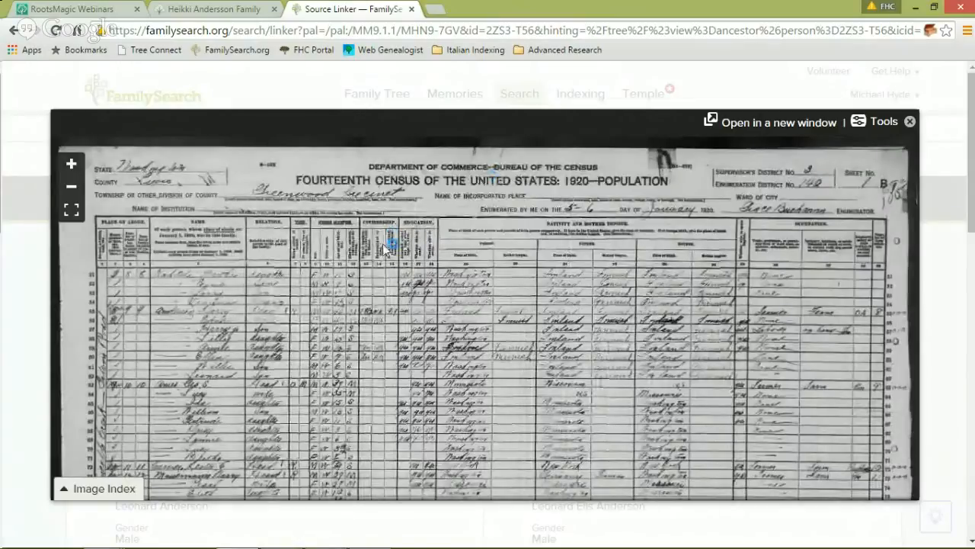
{"action": "right_click", "coordinate": [363, 252]}
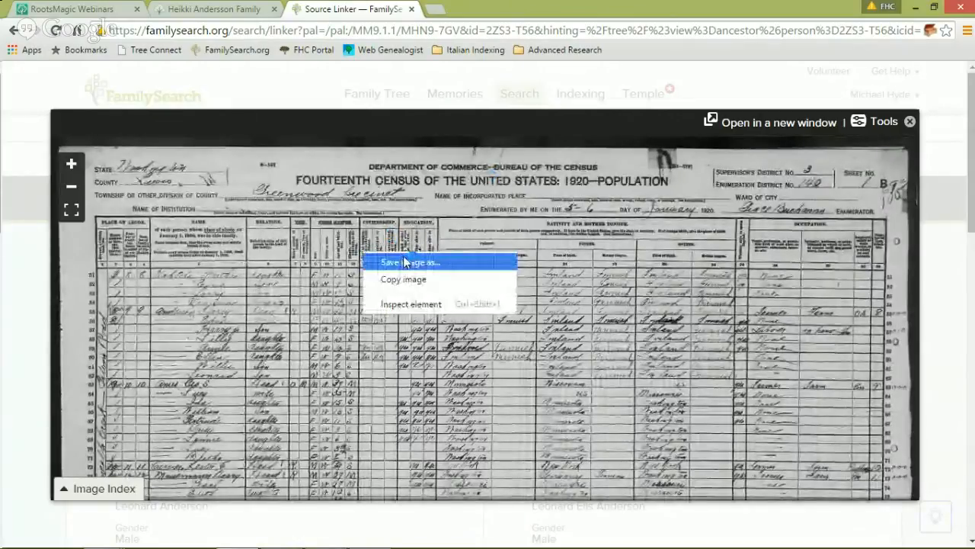
{"action": "right_click", "coordinate": [268, 207]}
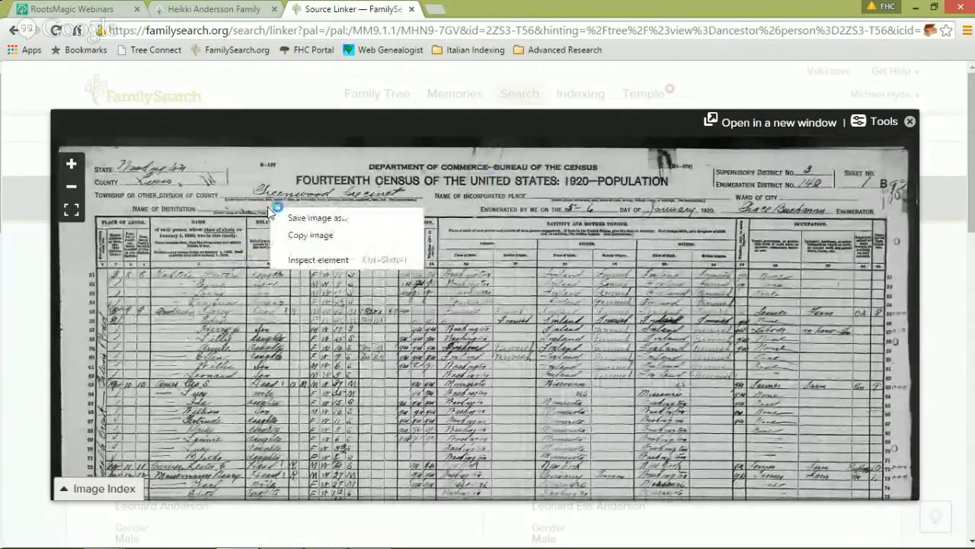
{"action": "left_click", "coordinate": [300, 219]}
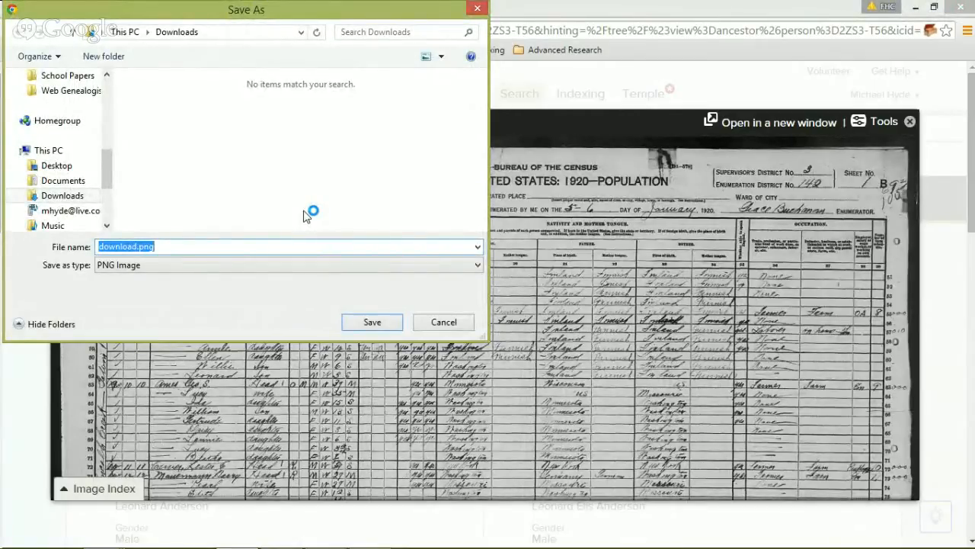
Step: Save the census image to the Desktop as 1920.jpg using All Files type, then show the Start screen
{"action": "left_click", "coordinate": [167, 266]}
{"action": "left_click", "coordinate": [168, 284]}
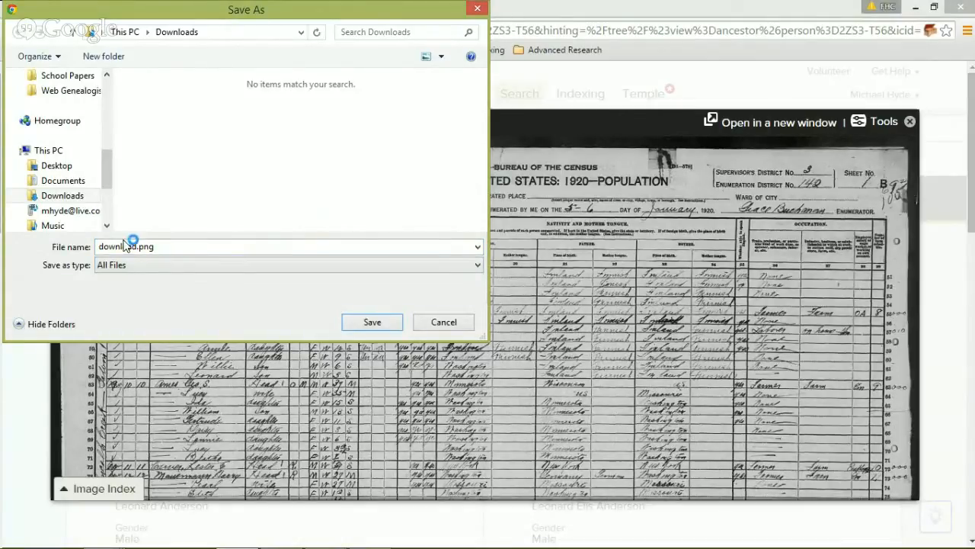
{"action": "left_click", "coordinate": [56, 166]}
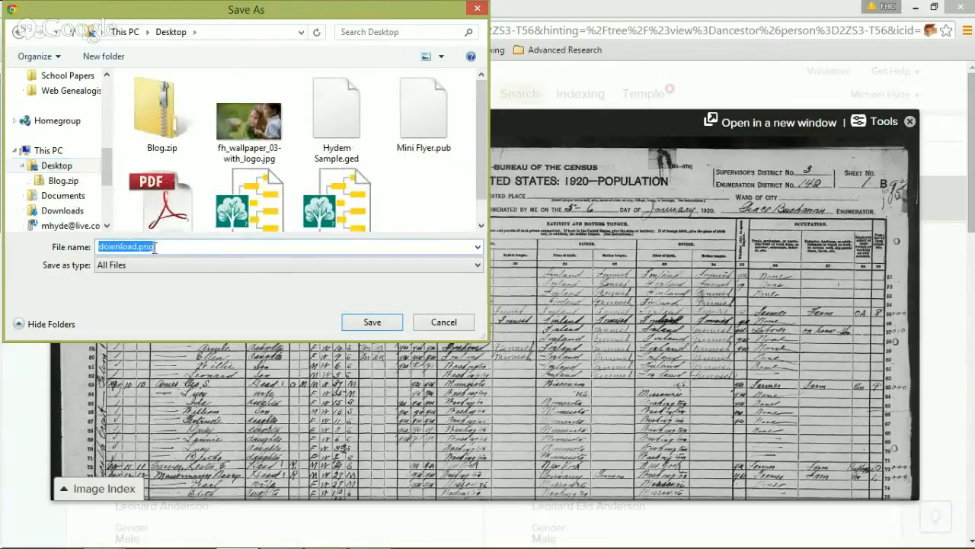
{"action": "type", "text": "1920.jpg"}
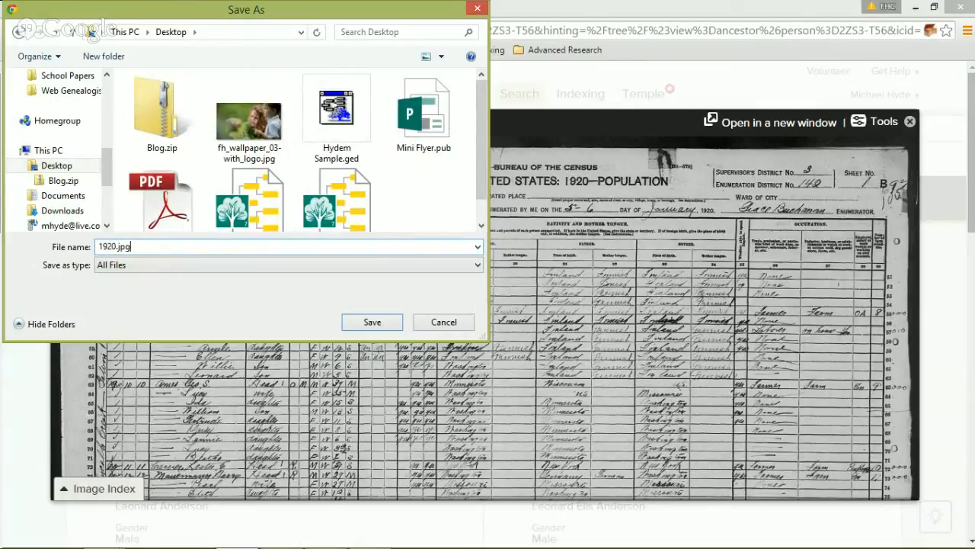
{"action": "left_click", "coordinate": [381, 315]}
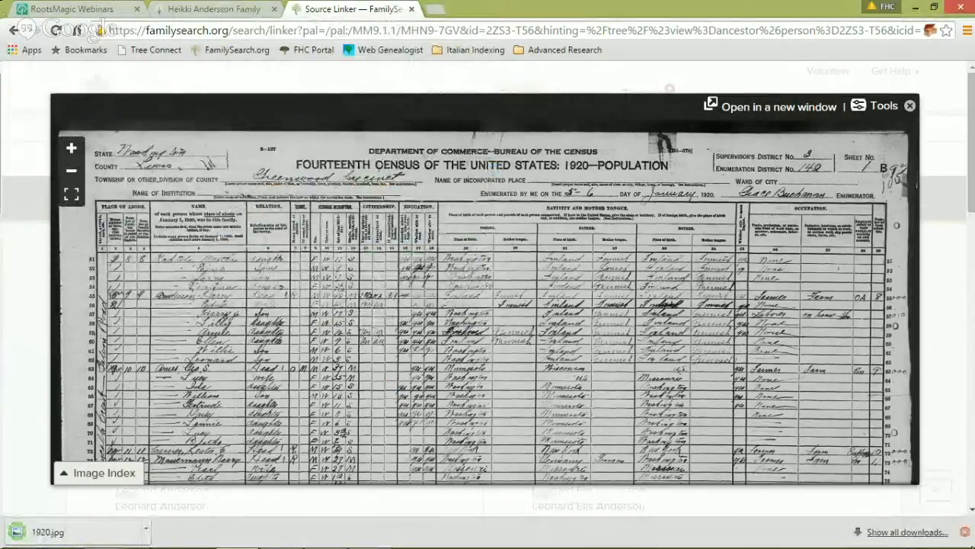
{"action": "key", "text": "super"}
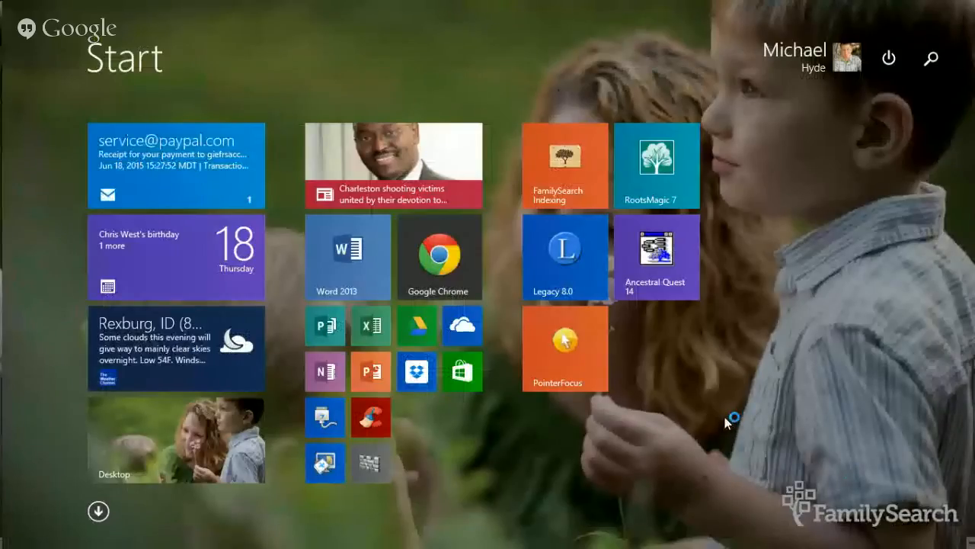
Step: Add Desktop\1920.jpg from disk as new media on the Census fact, captioned '1920 Census'
{"action": "key", "text": "super"}
{"action": "key", "text": "super"}
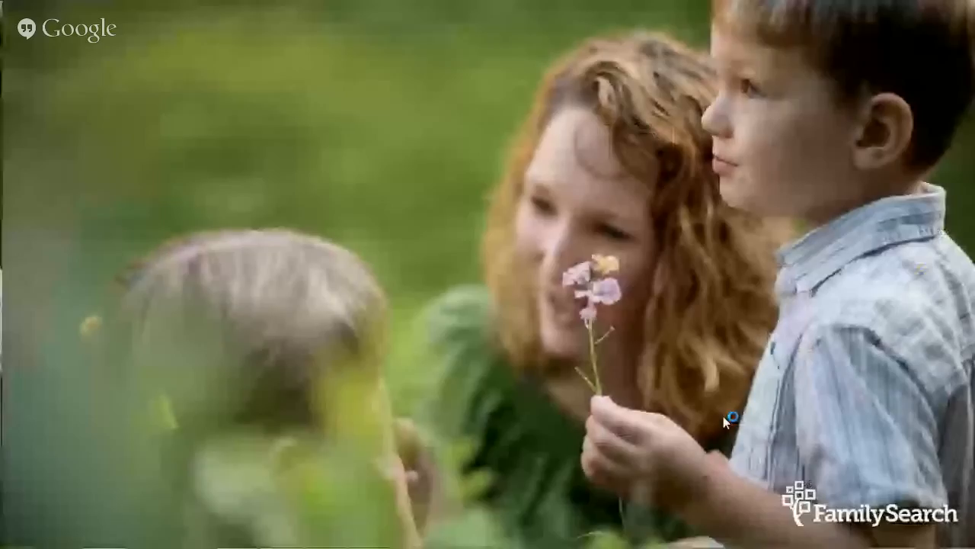
{"action": "key", "text": "super"}
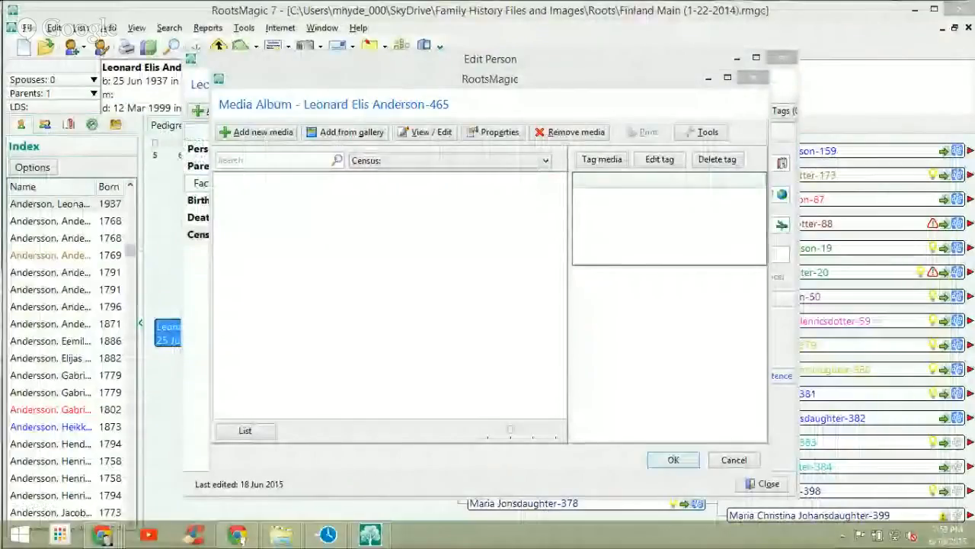
{"action": "left_click", "coordinate": [259, 132]}
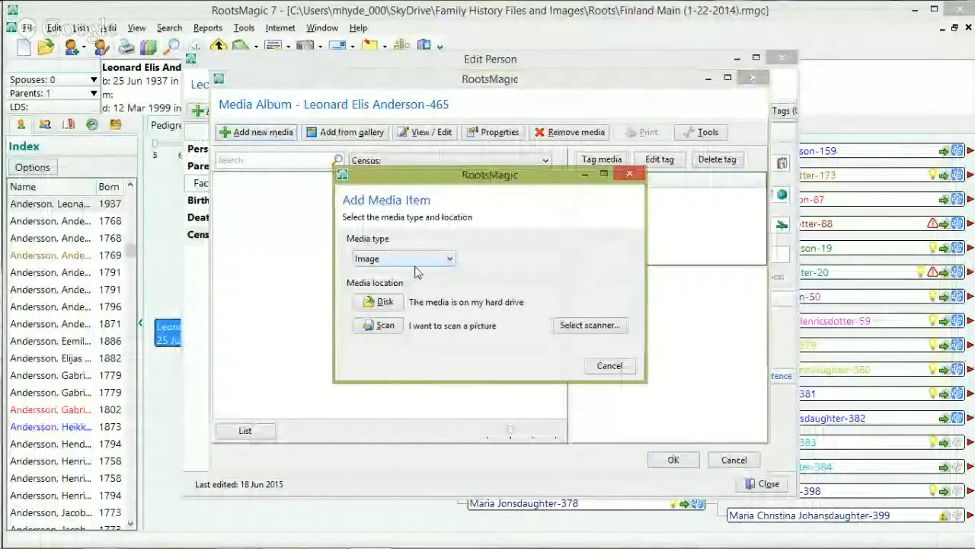
{"action": "left_click", "coordinate": [381, 304]}
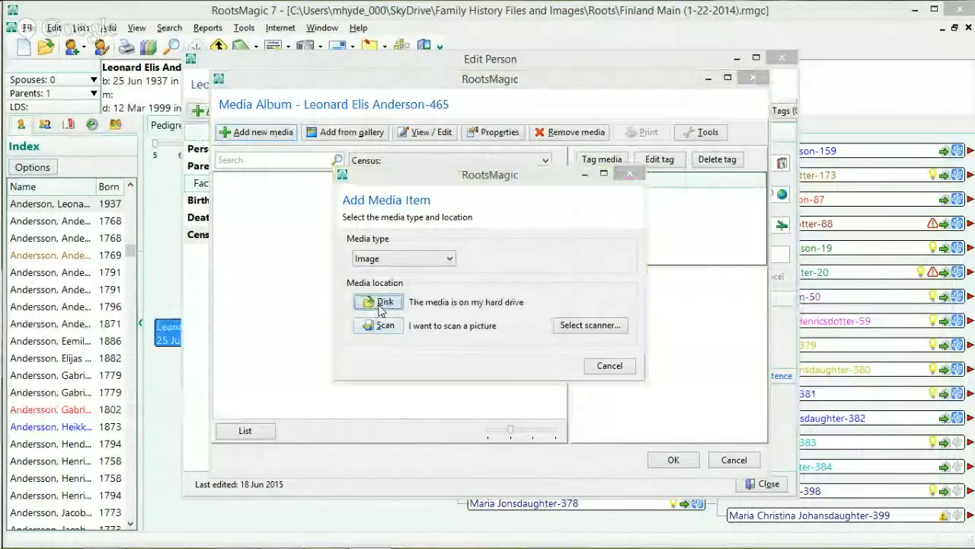
{"action": "left_click", "coordinate": [242, 191]}
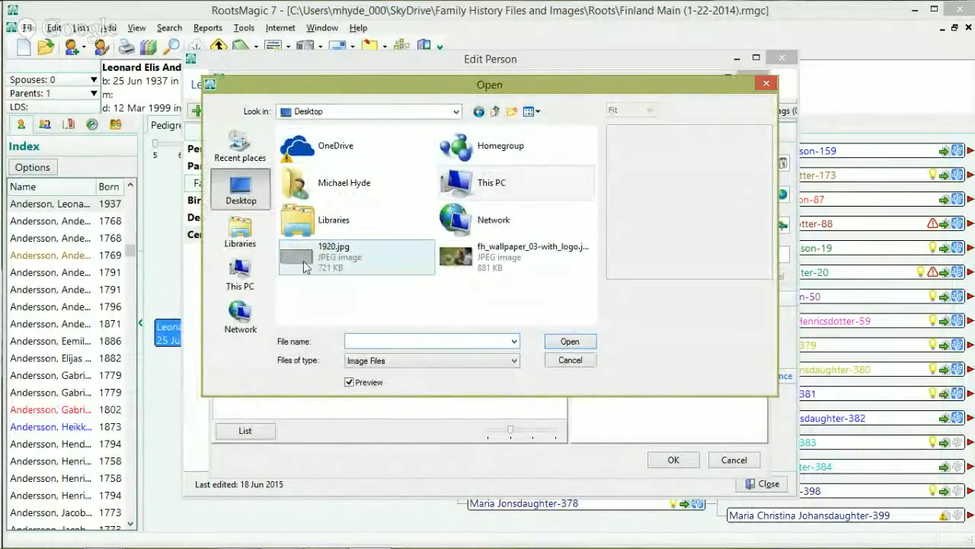
{"action": "left_click", "coordinate": [304, 265]}
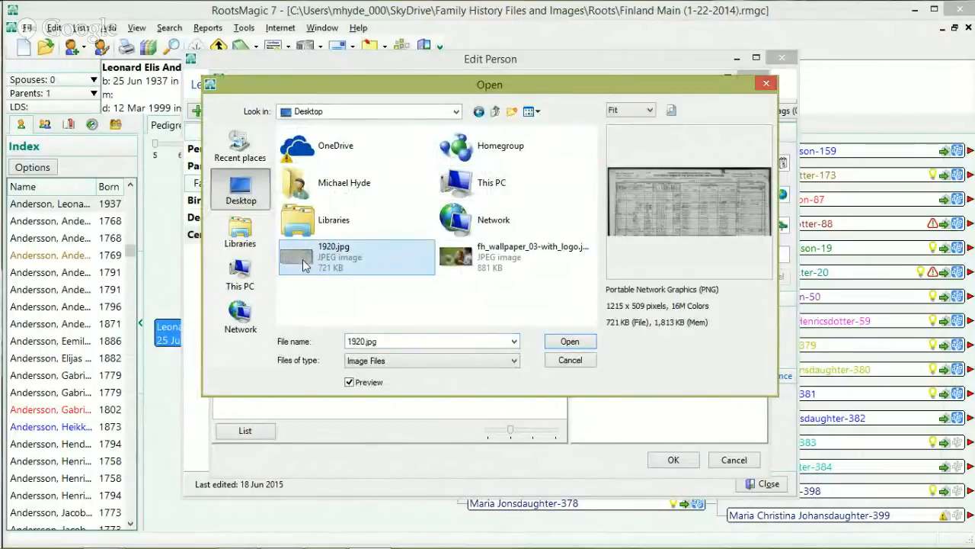
{"action": "left_click", "coordinate": [558, 342]}
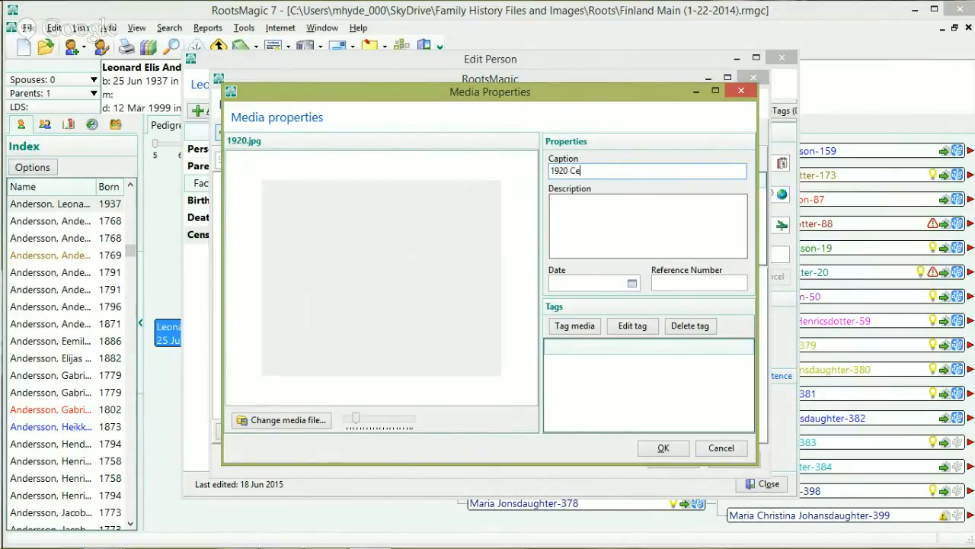
Step: Confirm the '1920 Census' image in Media Properties and the album, then select the Death fact
{"action": "left_click", "coordinate": [655, 447]}
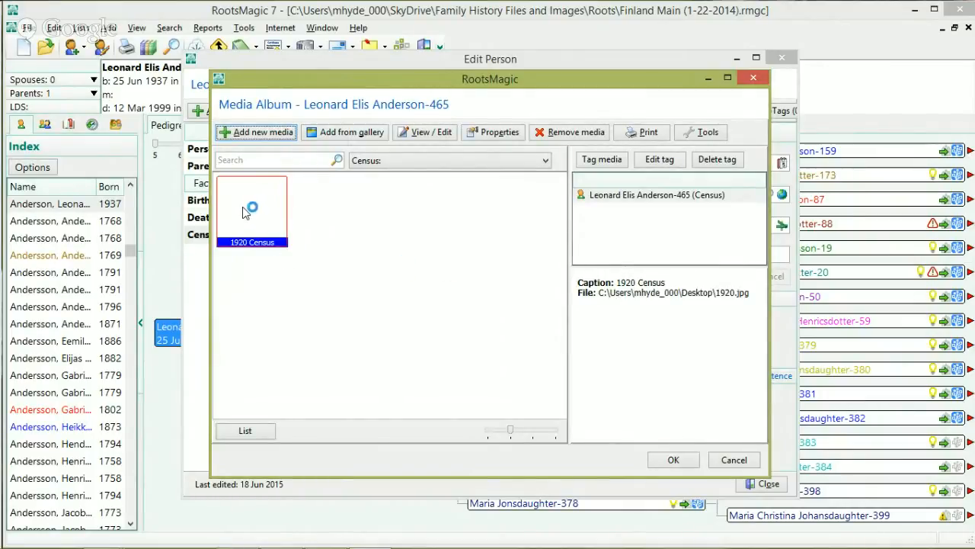
{"action": "left_click", "coordinate": [678, 459]}
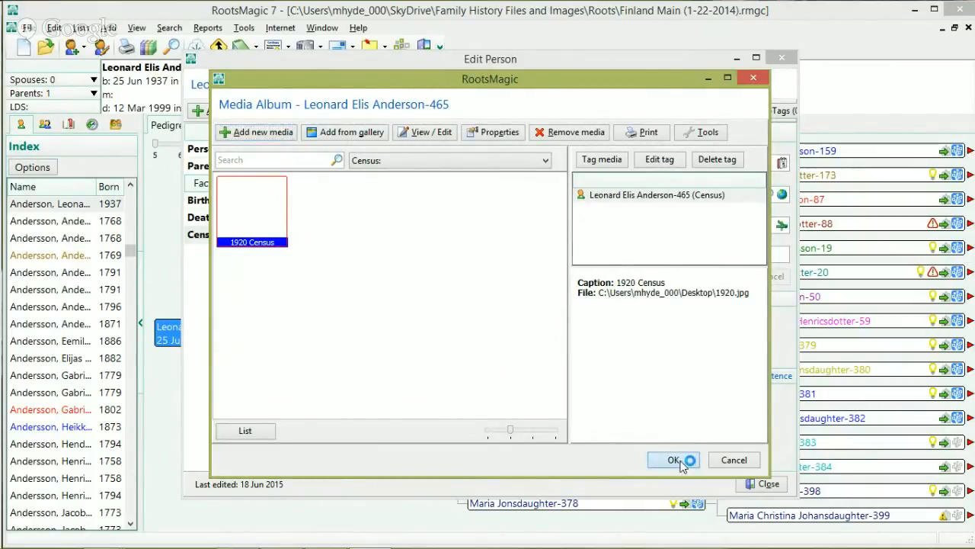
{"action": "left_click", "coordinate": [437, 220]}
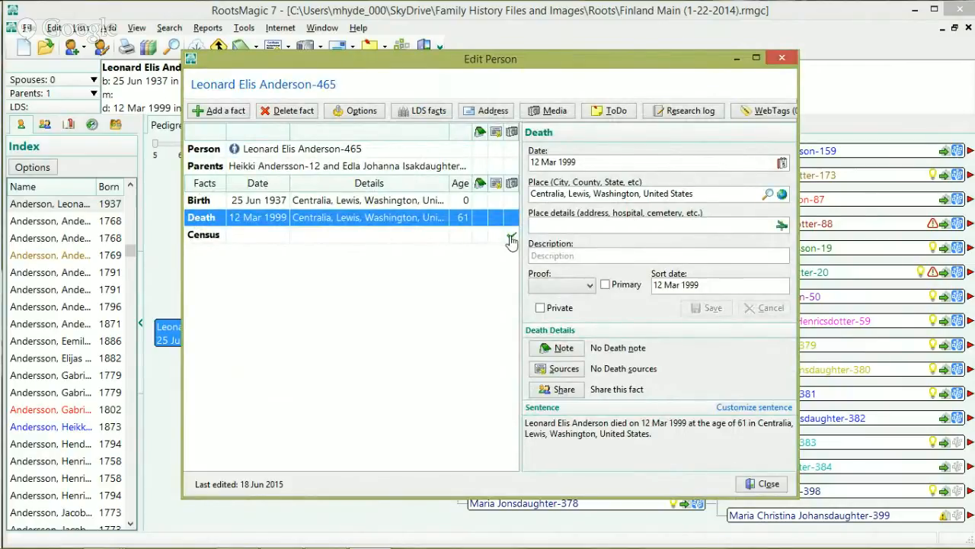
{"action": "left_click", "coordinate": [512, 237]}
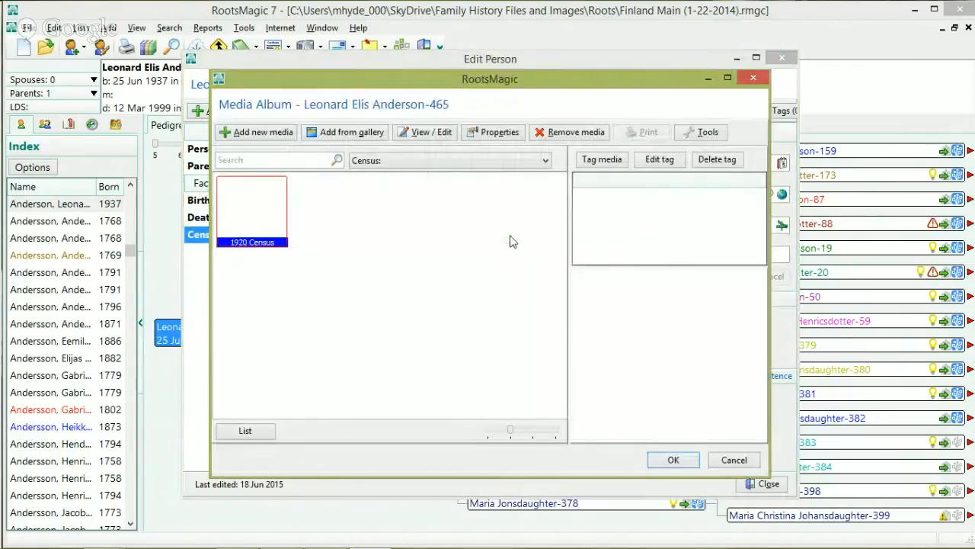
{"action": "double_click", "coordinate": [256, 208]}
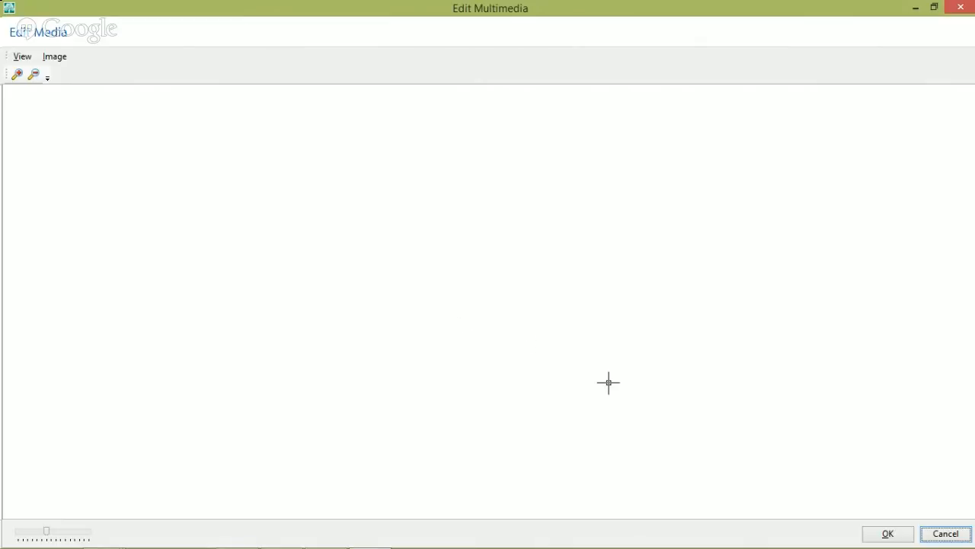
{"action": "left_click", "coordinate": [946, 534]}
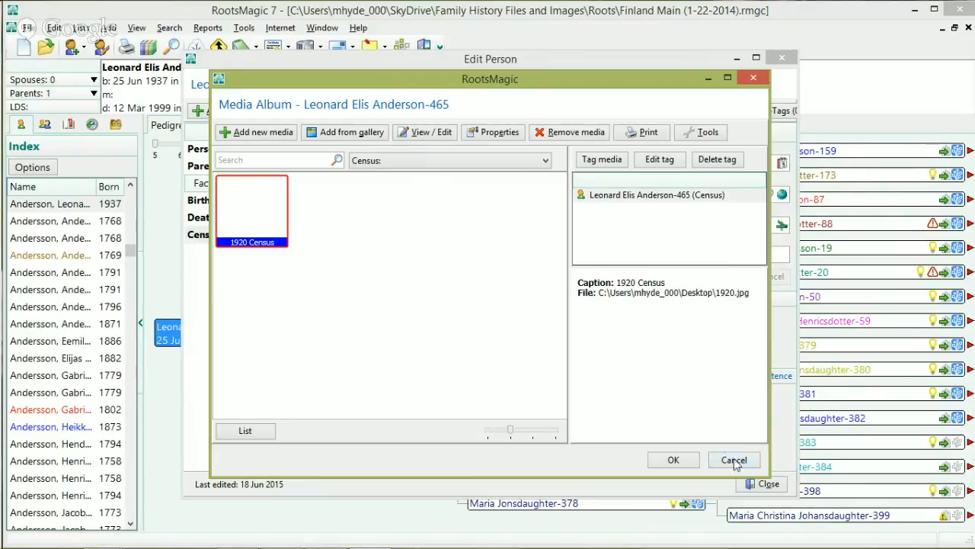
{"action": "left_click", "coordinate": [734, 458]}
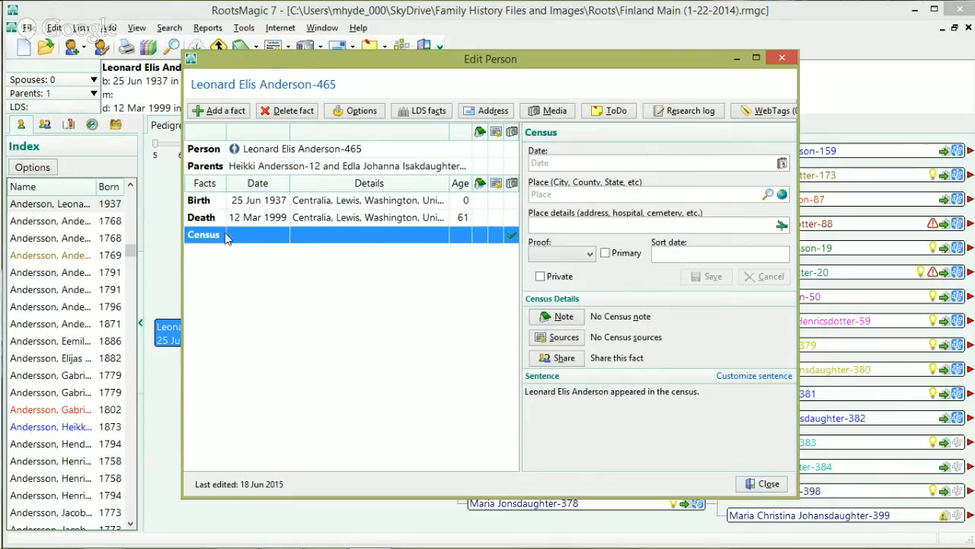
{"action": "left_click", "coordinate": [569, 161]}
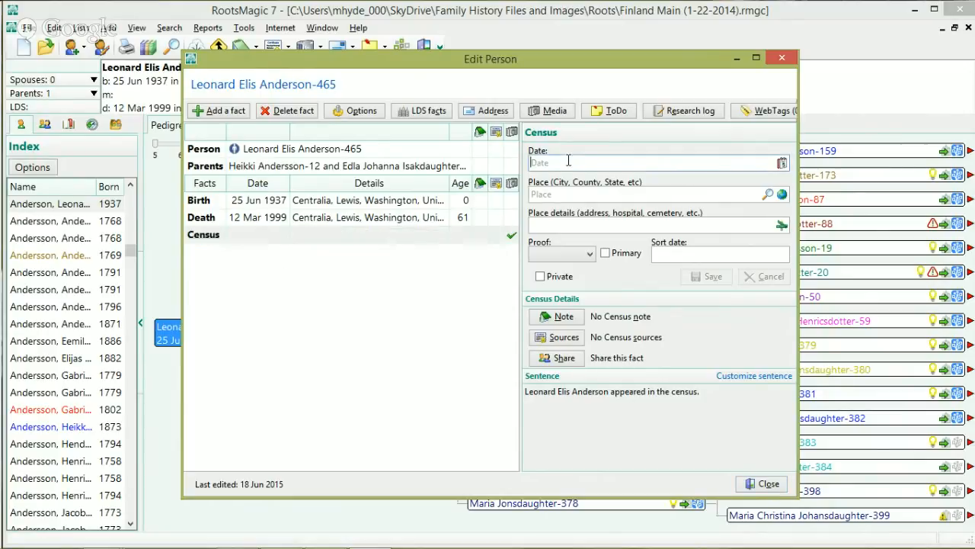
{"action": "type", "text": "1920"}
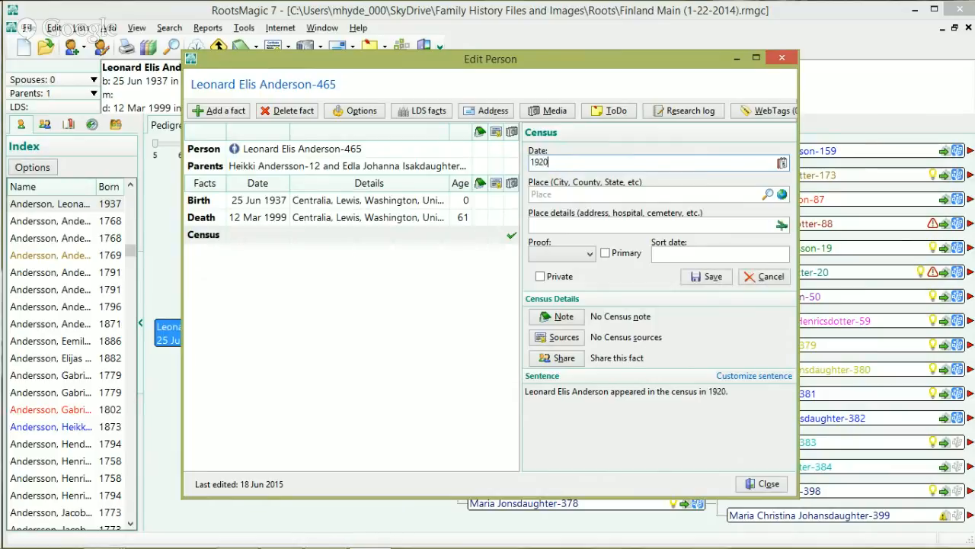
{"action": "left_click", "coordinate": [766, 486]}
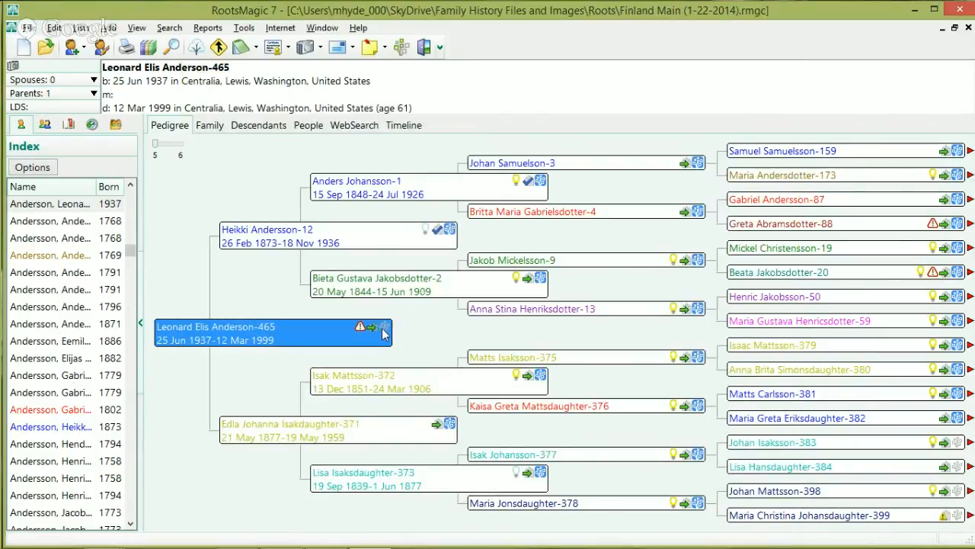
Step: Match Leonard with the FamilySearch possible match born 1916, then reopen FamilySearch Person Tools
{"action": "left_click", "coordinate": [384, 331]}
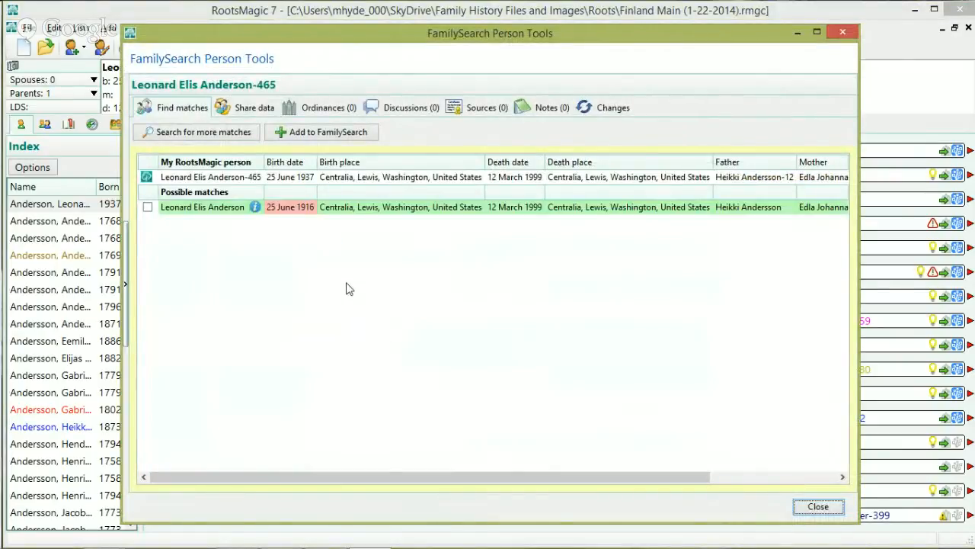
{"action": "left_click", "coordinate": [259, 110]}
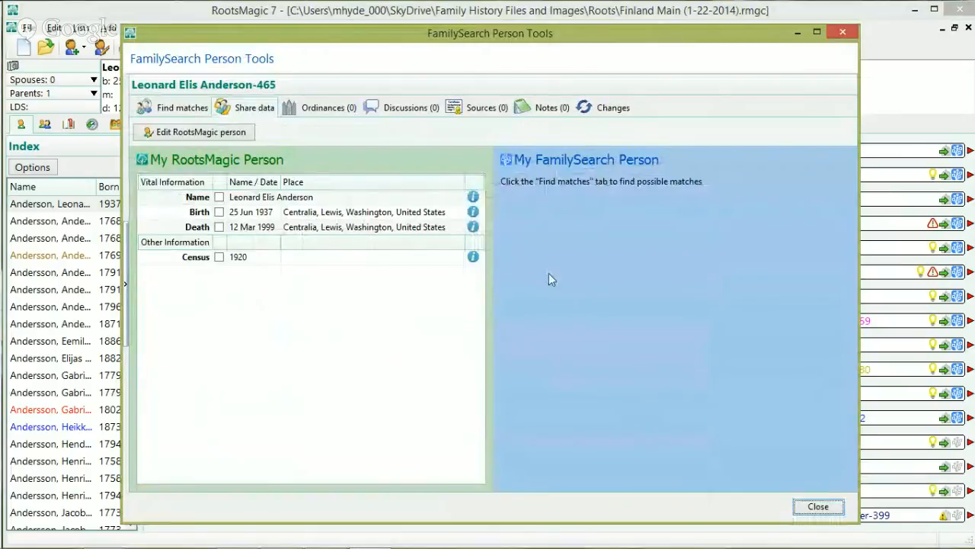
{"action": "left_click", "coordinate": [177, 112]}
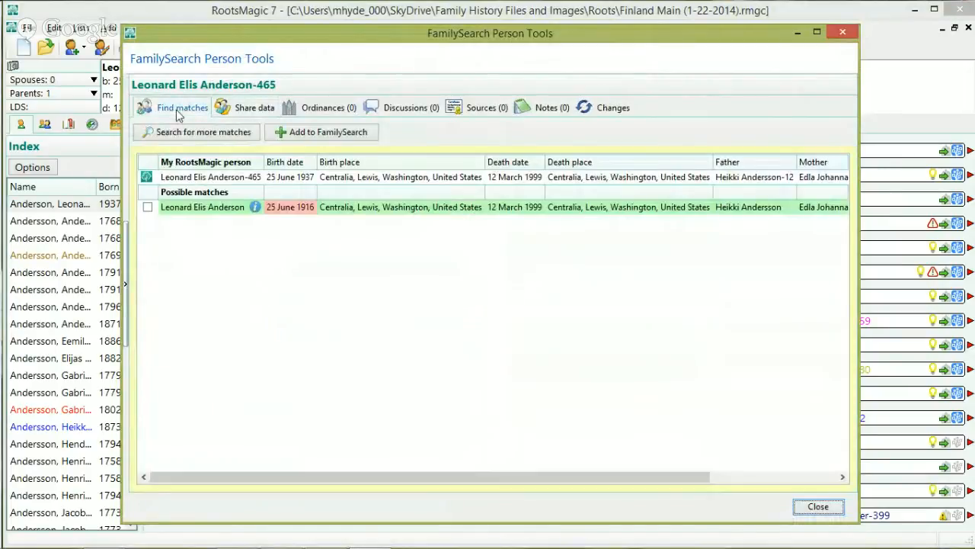
{"action": "left_click", "coordinate": [147, 207]}
{"action": "left_click", "coordinate": [460, 298]}
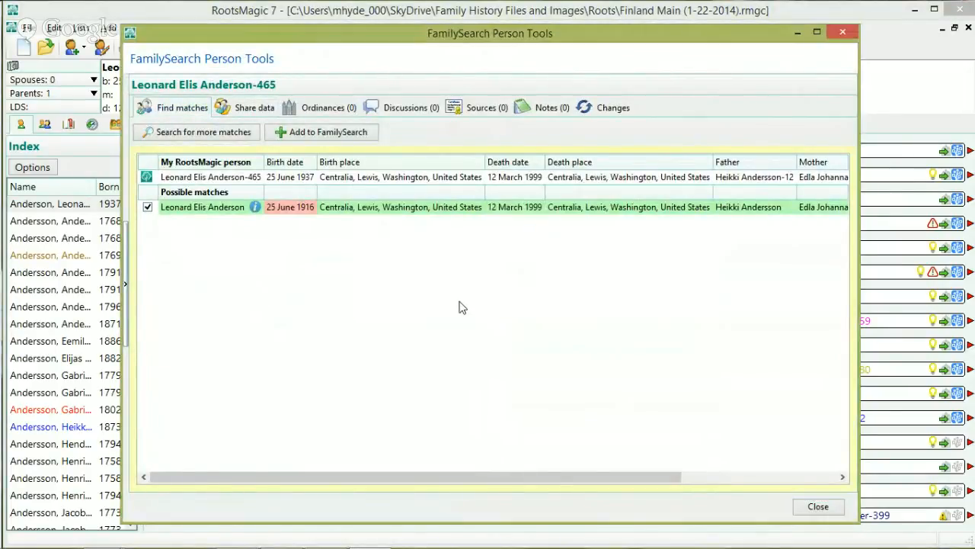
{"action": "left_click", "coordinate": [796, 507]}
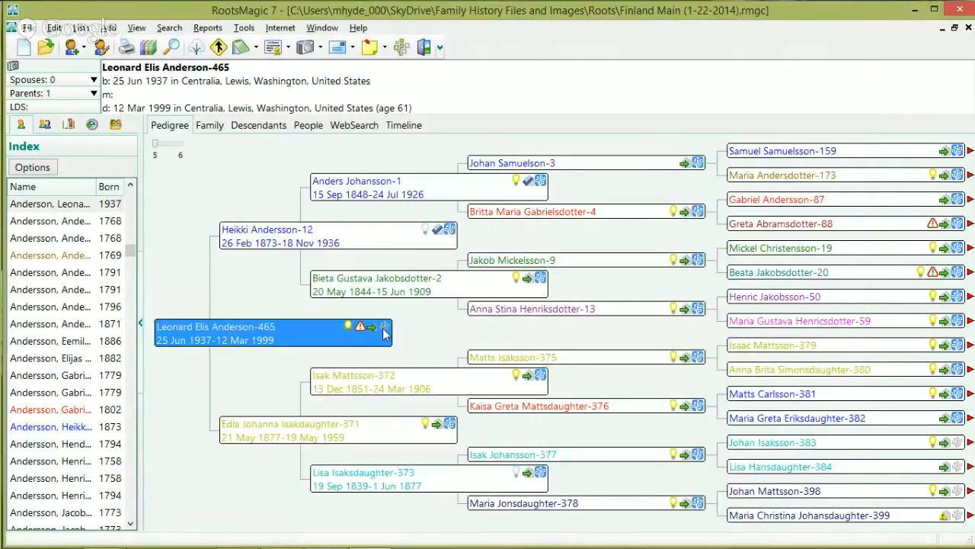
{"action": "left_click", "coordinate": [385, 327]}
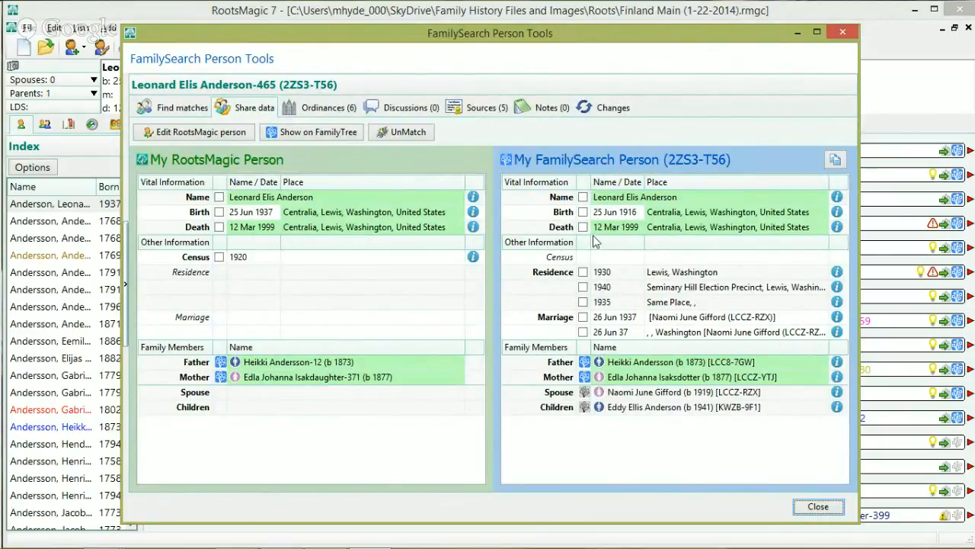
Step: Cancel sharing the 1920 Census fact with FamilySearch and close FamilySearch Person Tools
{"action": "left_click", "coordinate": [219, 257]}
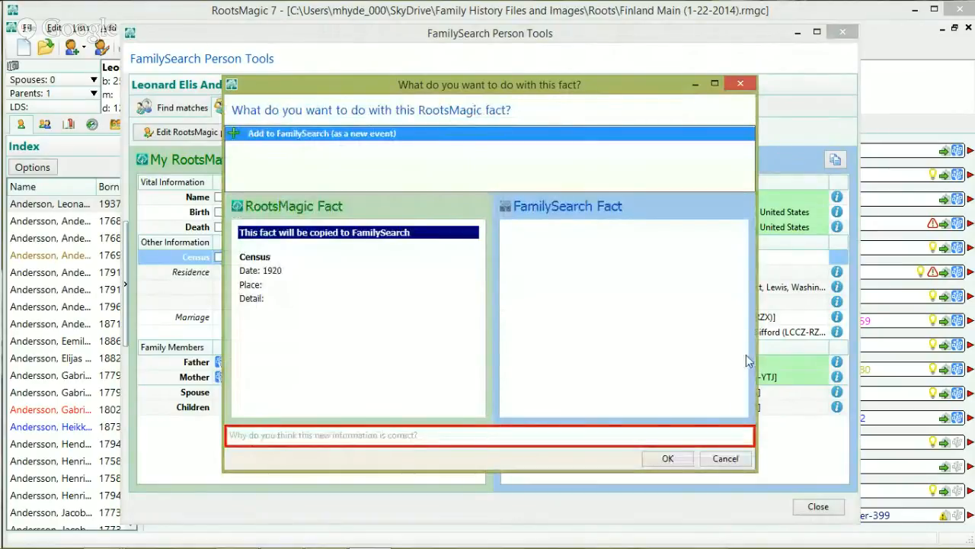
{"action": "left_click", "coordinate": [725, 458]}
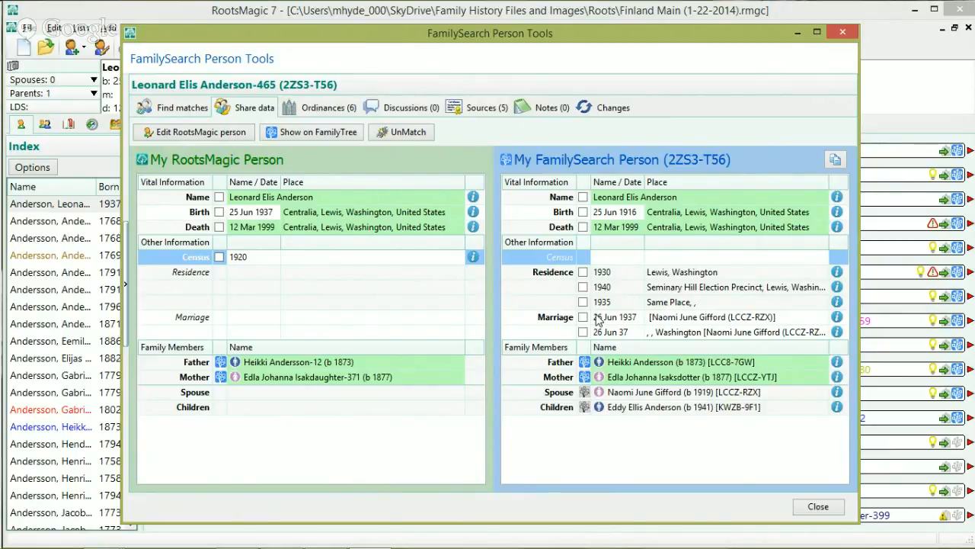
{"action": "left_click", "coordinate": [817, 506]}
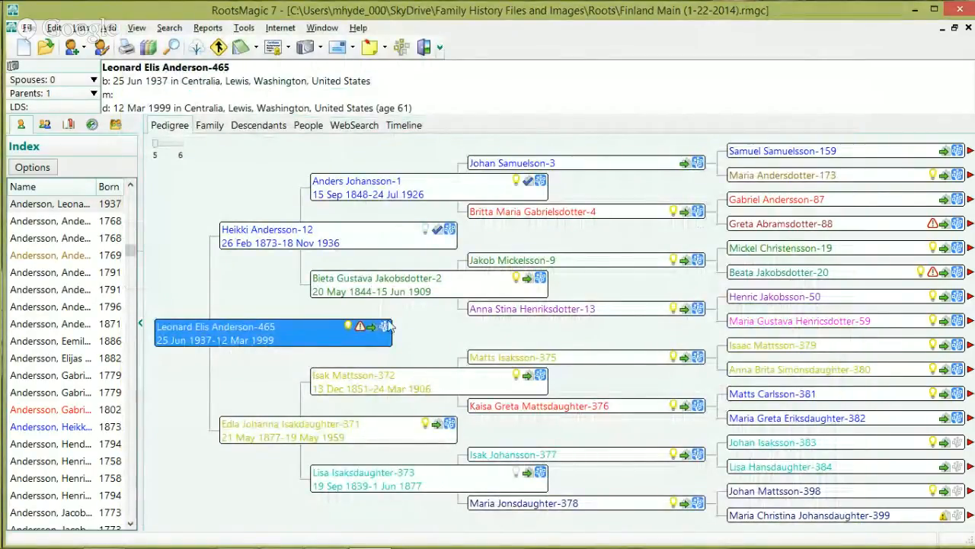
Step: Add FamilySearch's 1930 Lewis, Washington Residence fact to Leonard's RootsMagic record as a new event
{"action": "left_click", "coordinate": [387, 327]}
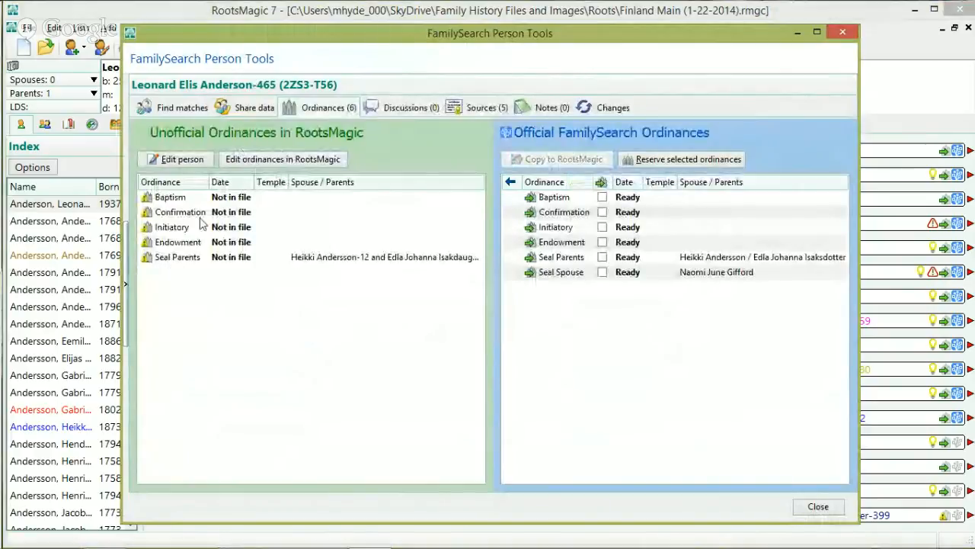
{"action": "left_click", "coordinate": [241, 109]}
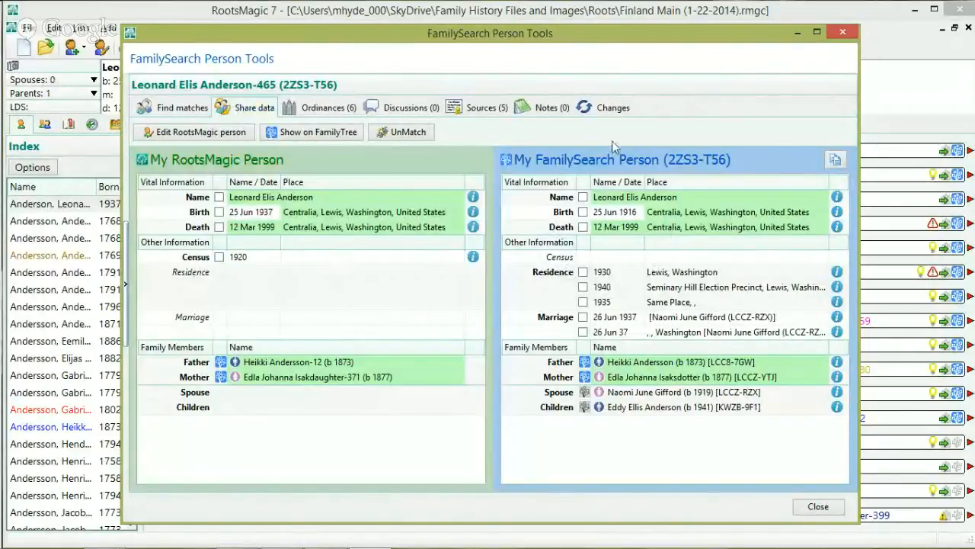
{"action": "left_click", "coordinate": [579, 277]}
{"action": "left_click", "coordinate": [575, 275]}
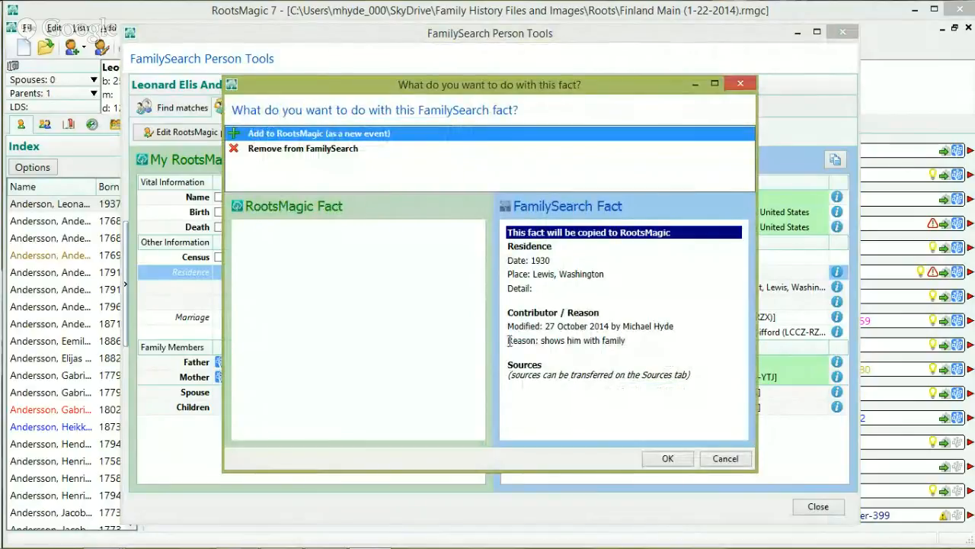
{"action": "left_click", "coordinate": [666, 458]}
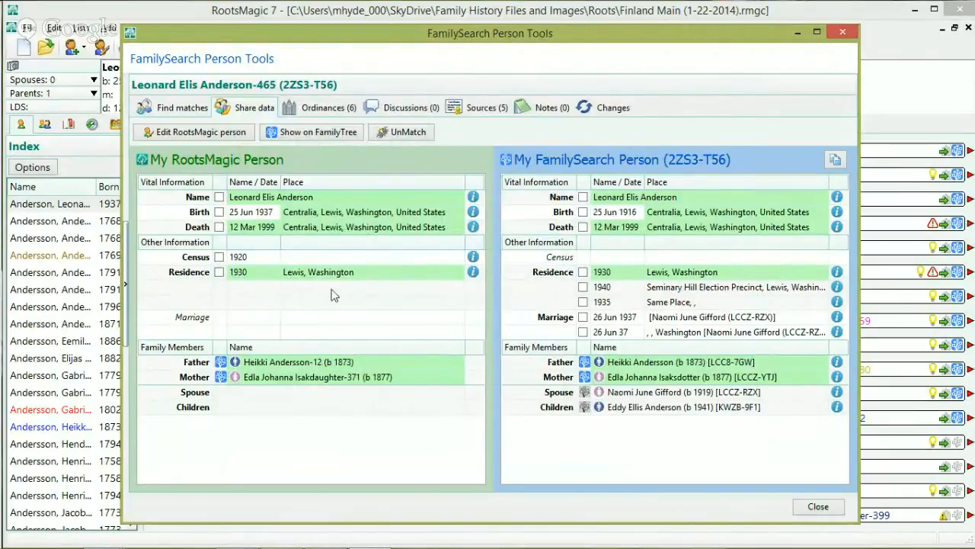
{"action": "left_click", "coordinate": [817, 506]}
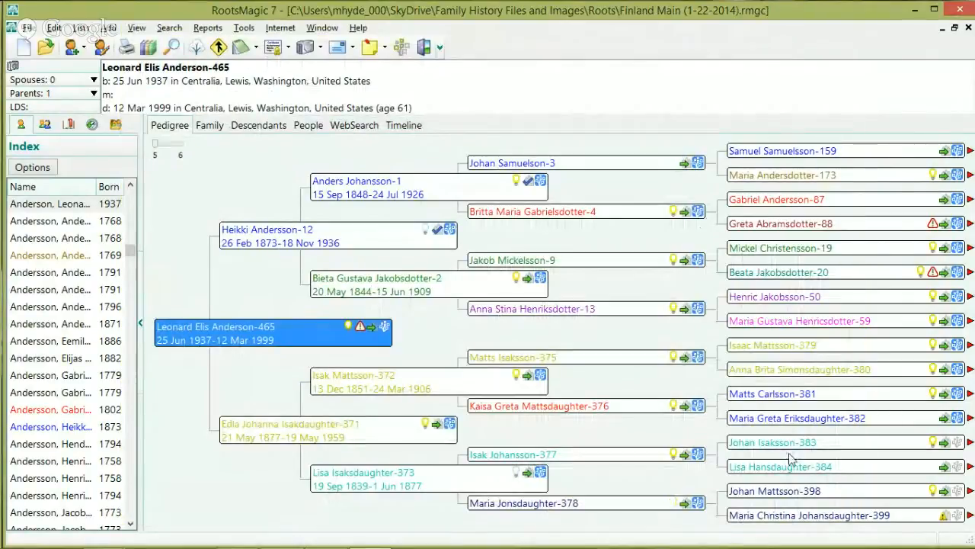
Step: Review the new 1930 Residence fact in Edit Person, then switch to WebSearch for Leonard
{"action": "double_click", "coordinate": [322, 334]}
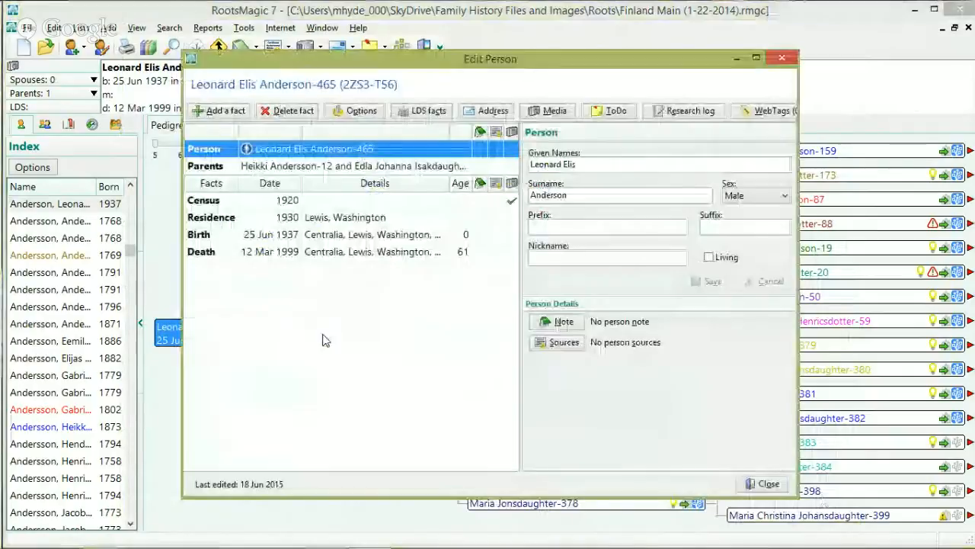
{"action": "left_click", "coordinate": [210, 221]}
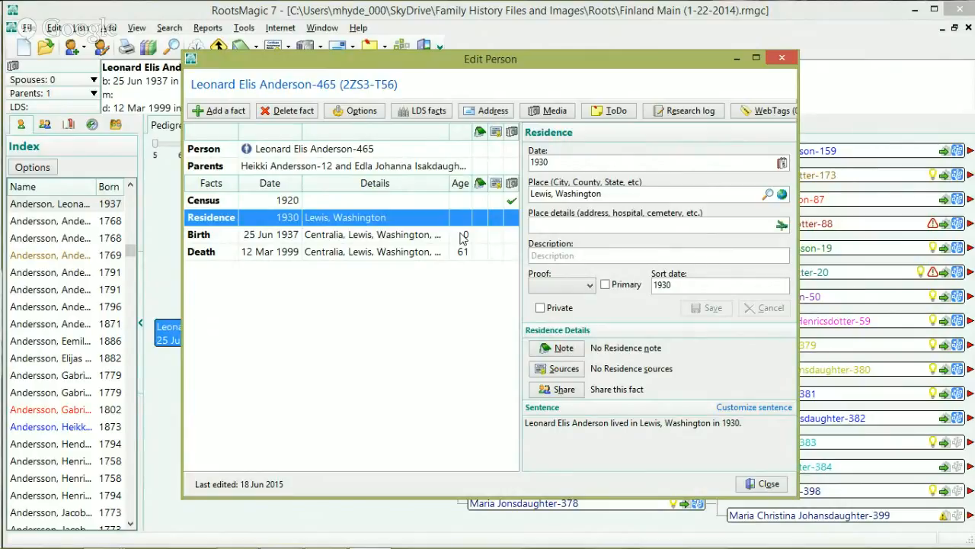
{"action": "left_click", "coordinate": [762, 483]}
{"action": "left_click", "coordinate": [362, 126]}
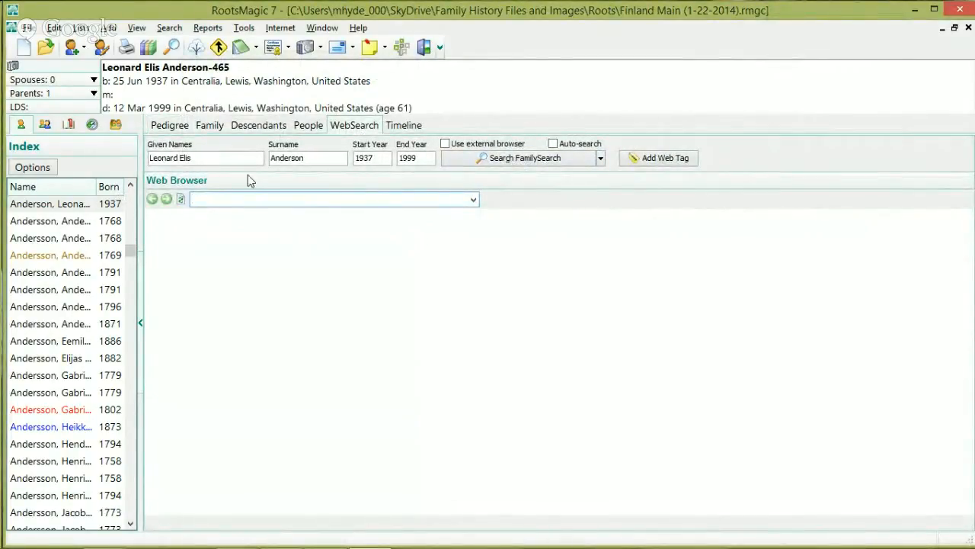
Step: Reselect Leonard on the pedigree and reopen WebSearch with years 1937–1999
{"action": "left_click", "coordinate": [171, 126]}
{"action": "left_click", "coordinate": [211, 335]}
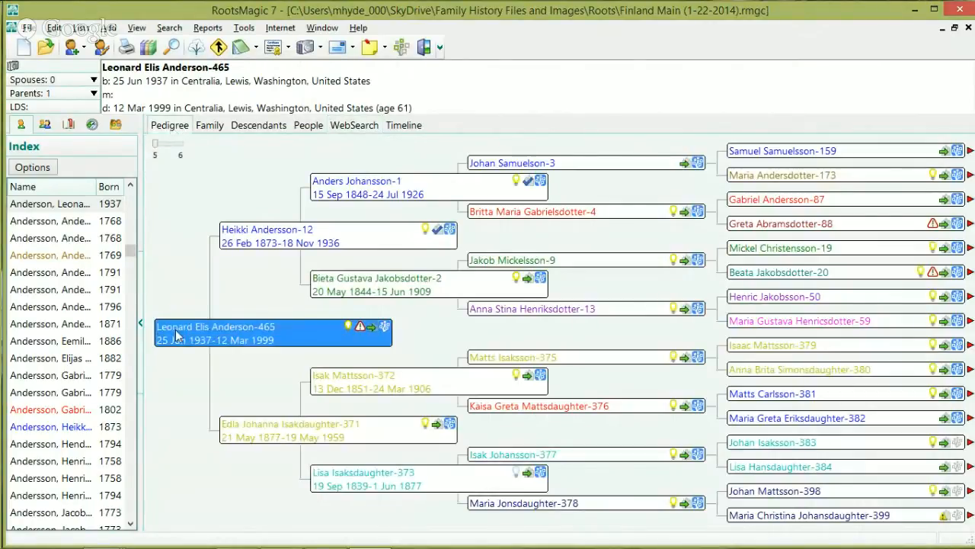
{"action": "left_click", "coordinate": [354, 125]}
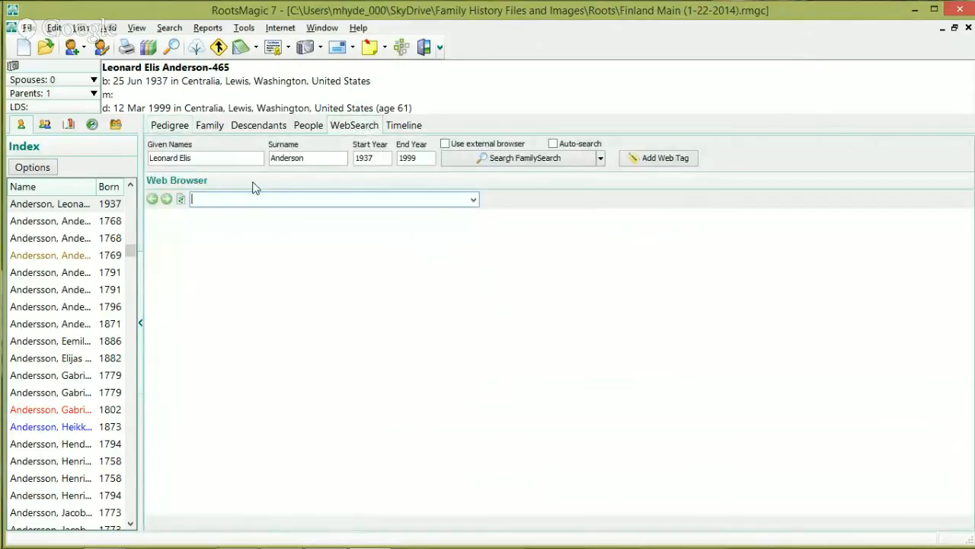
{"action": "double_click", "coordinate": [406, 157]}
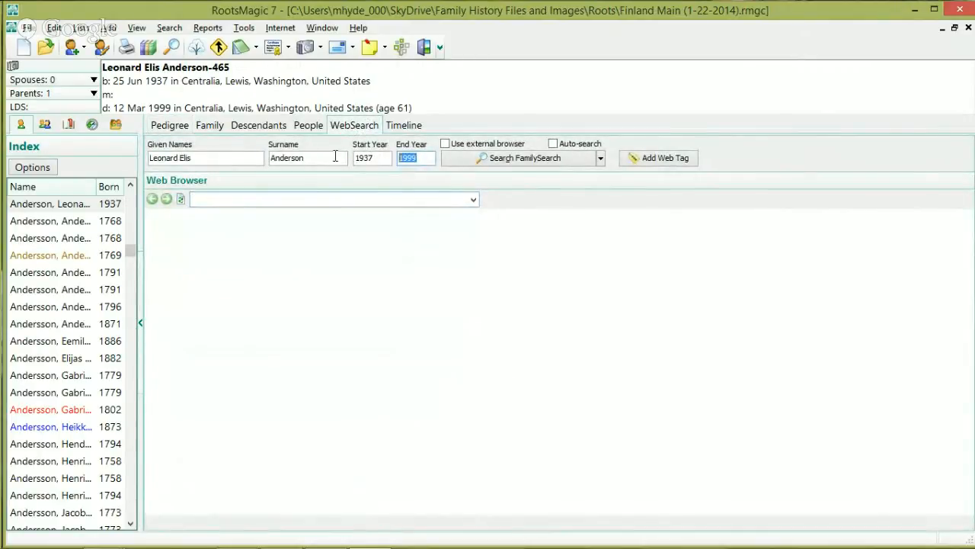
{"action": "left_click", "coordinate": [373, 158]}
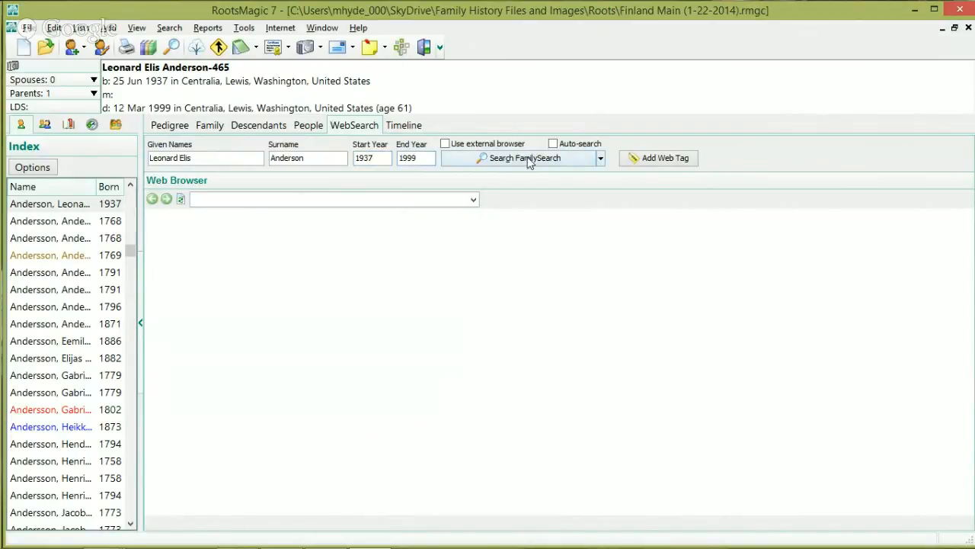
Step: Search FamilySearch and browse the 1,325,817 historical record results
{"action": "left_click", "coordinate": [590, 164]}
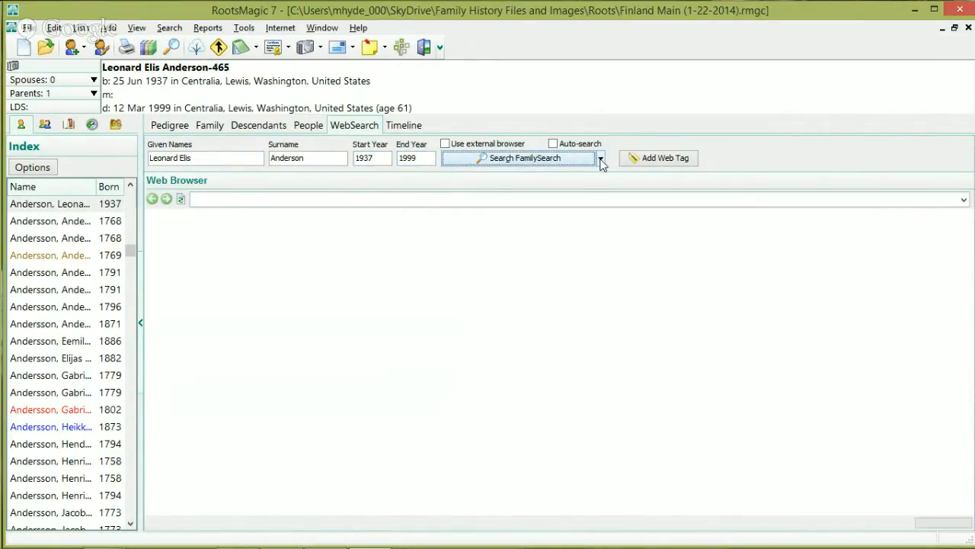
{"action": "left_click", "coordinate": [600, 159]}
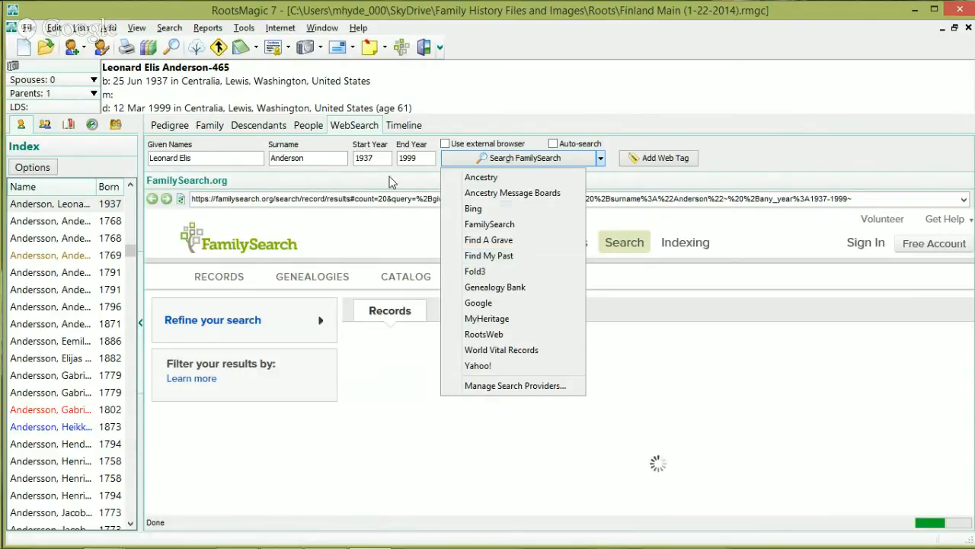
{"action": "left_click", "coordinate": [740, 160]}
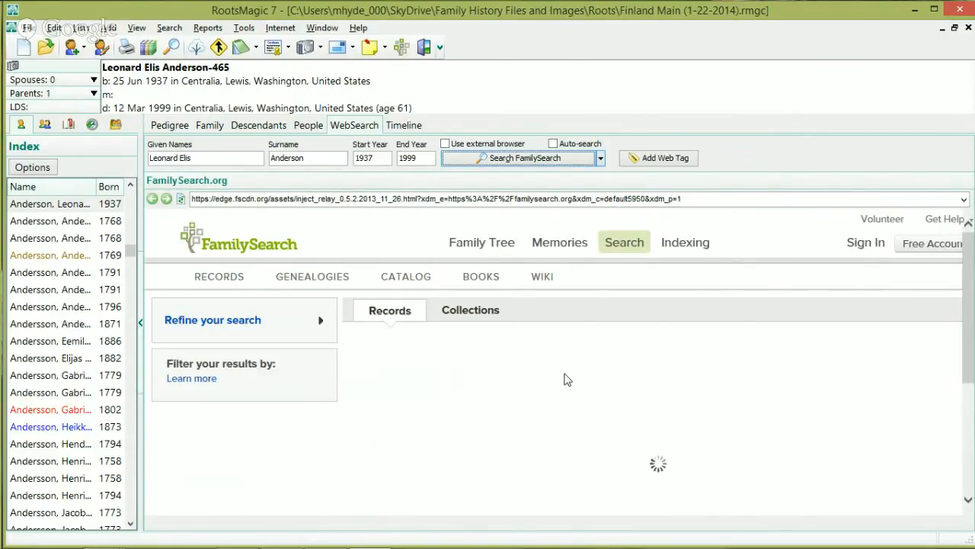
{"action": "left_click_drag", "start_coordinate": [515, 276], "coordinate": [501, 333]}
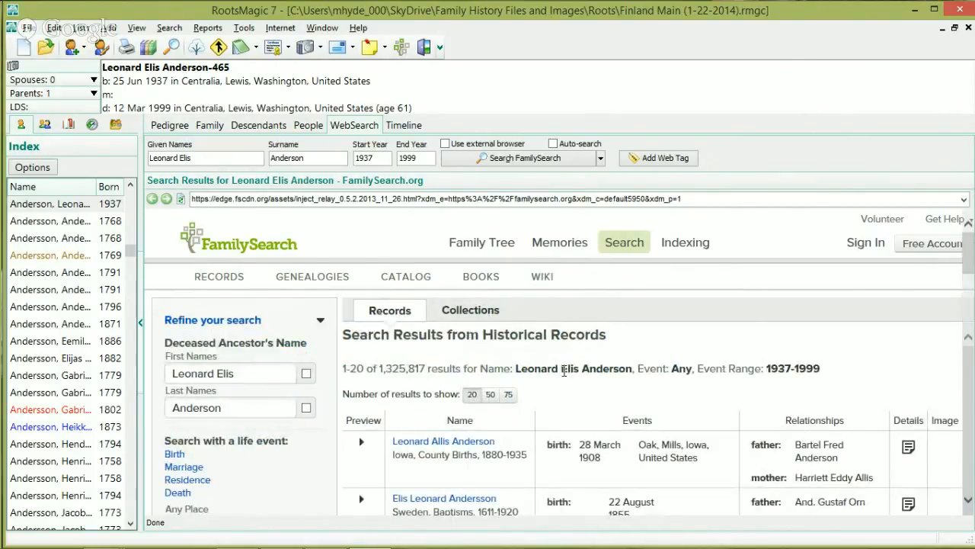
{"action": "scroll", "coordinate": [609, 388], "scroll_direction": "down", "scroll_amount": 3}
{"action": "scroll", "coordinate": [617, 388], "scroll_direction": "up", "scroll_amount": 3}
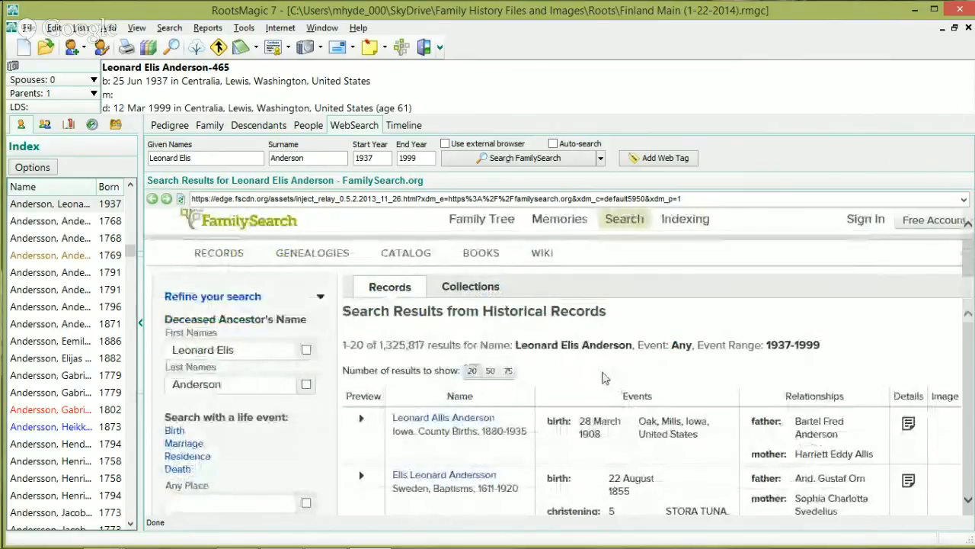
{"action": "scroll", "coordinate": [488, 411], "scroll_direction": "down", "scroll_amount": 1}
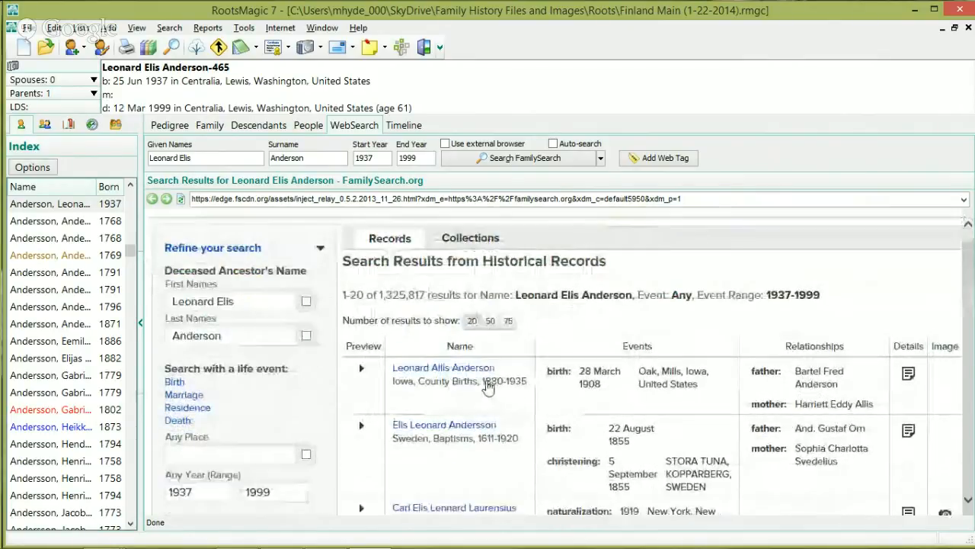
{"action": "scroll", "coordinate": [487, 387], "scroll_direction": "down", "scroll_amount": 3}
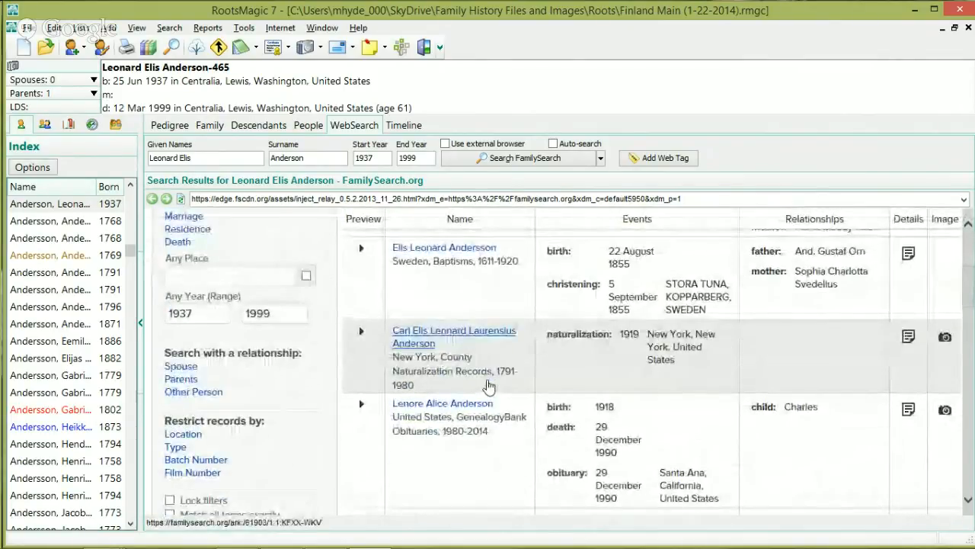
{"action": "scroll", "coordinate": [489, 387], "scroll_direction": "up", "scroll_amount": 5}
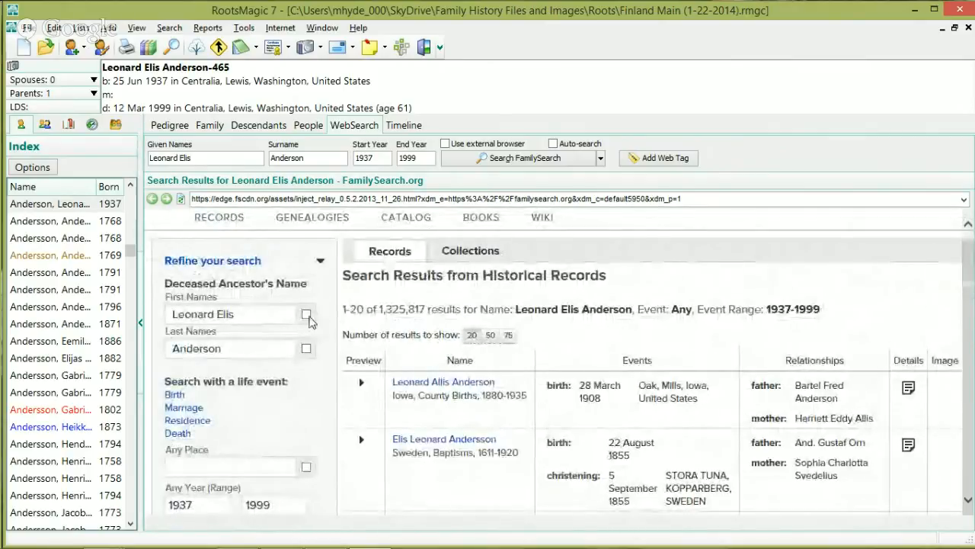
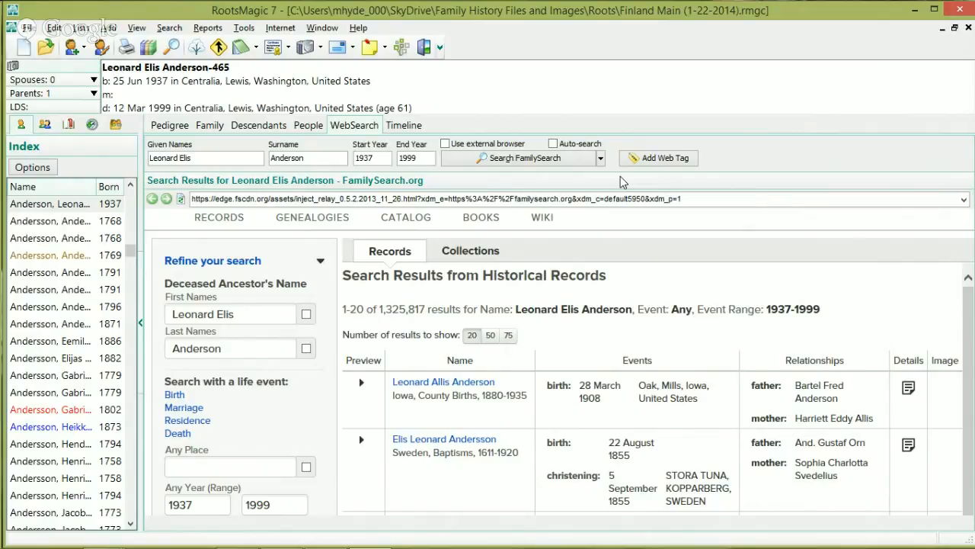
Step: Bring the Google+ Hangouts window forward from the Chrome taskbar and stop the live broadcast
{"action": "mouse_move", "coordinate": [2, 545]}
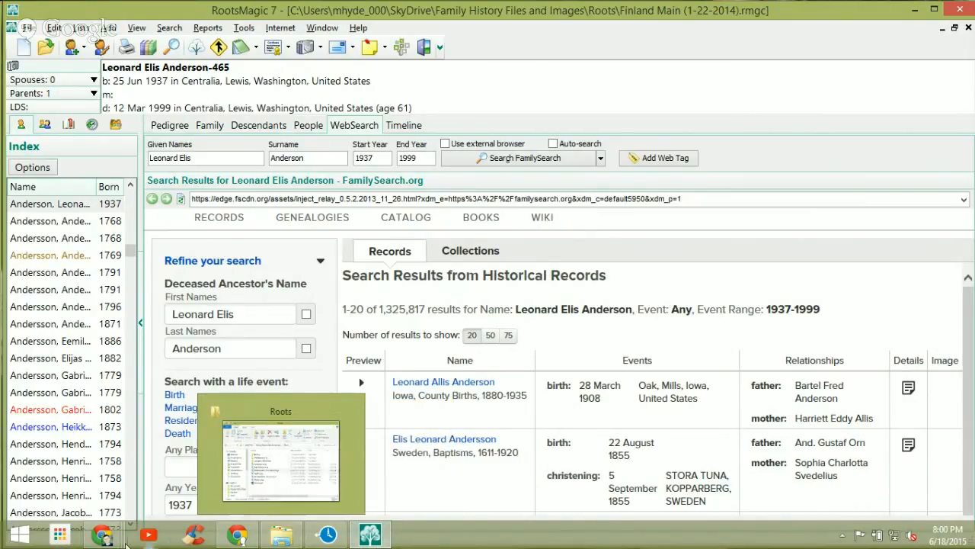
{"action": "mouse_move", "coordinate": [107, 537]}
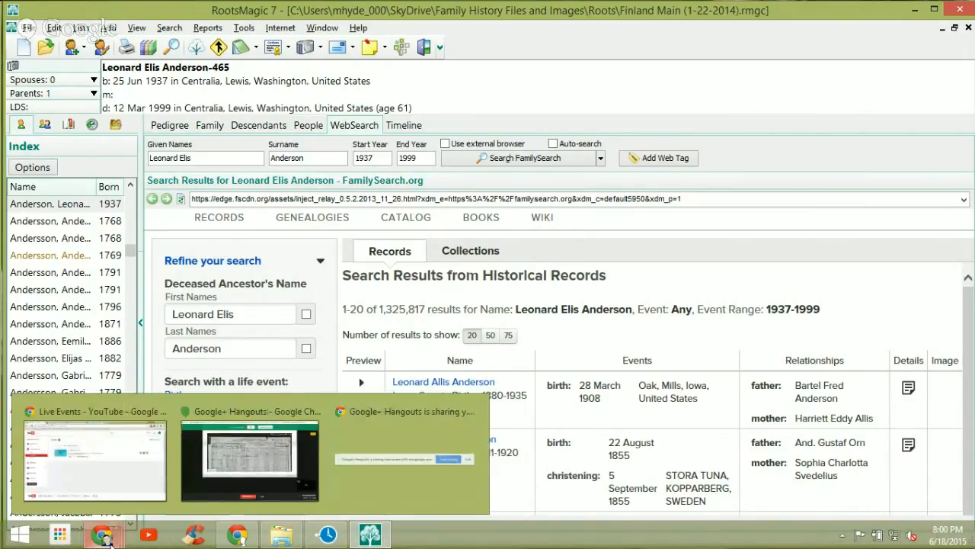
{"action": "left_click", "coordinate": [225, 486]}
{"action": "left_click", "coordinate": [482, 506]}
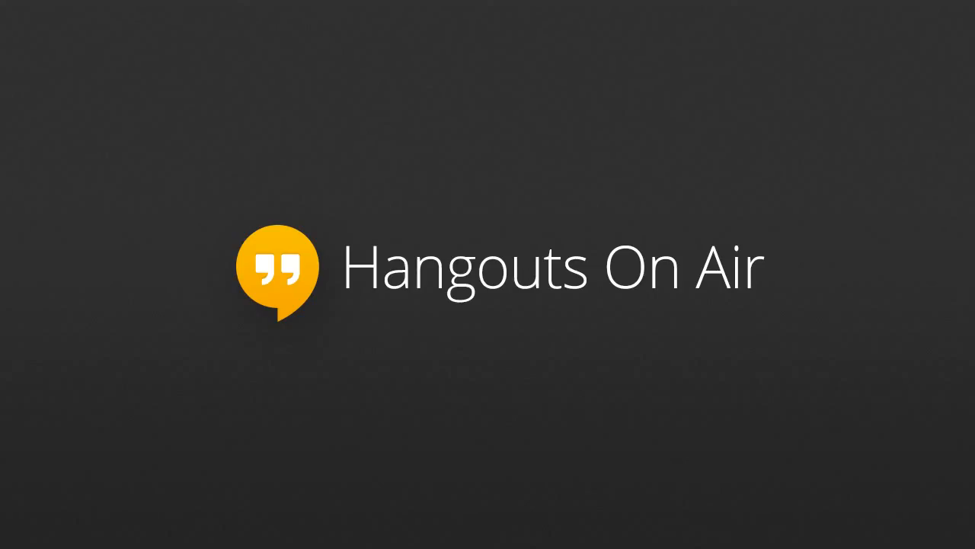